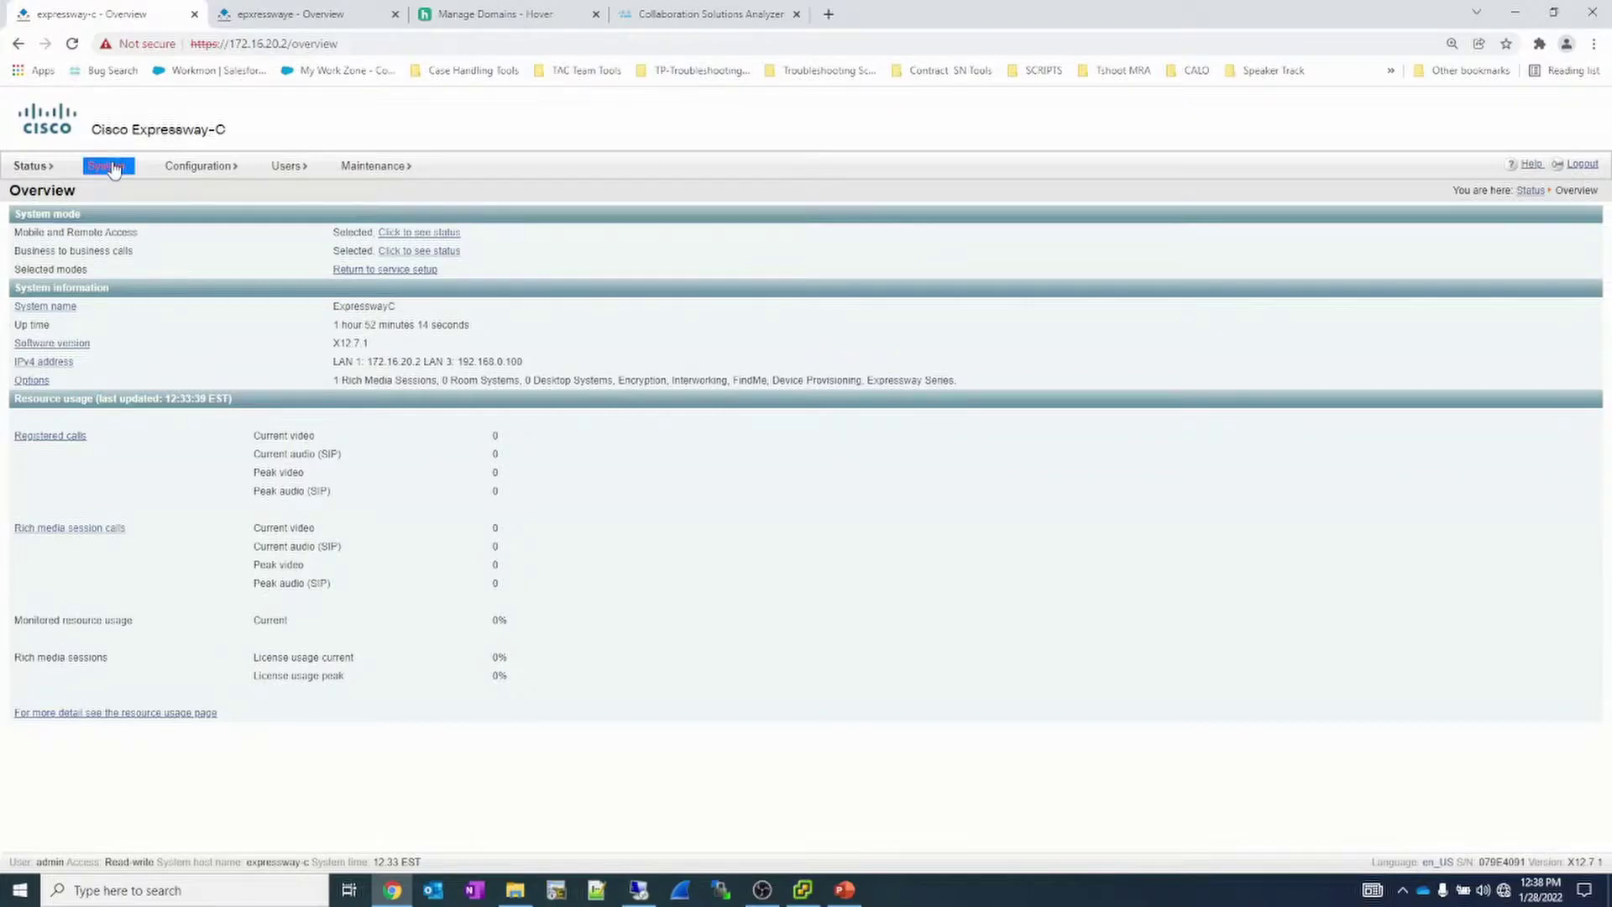
- Review the DNS settings of Expressway-C, and open the DNS settings of Expressway-E
mouse_move(107, 166)
click(107, 234)
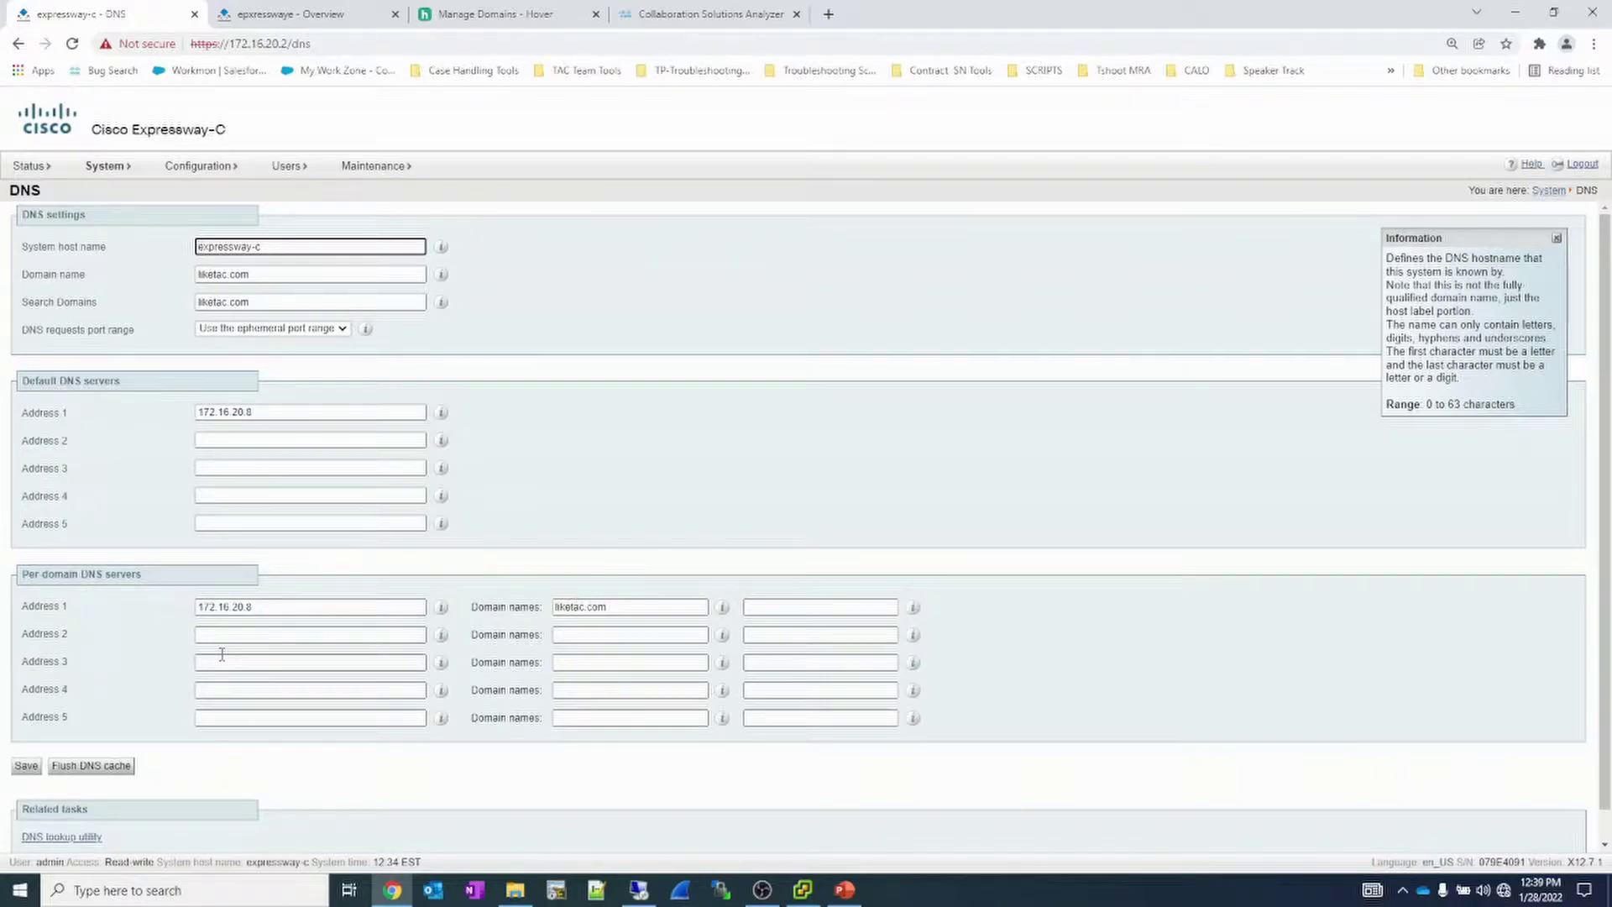
click(275, 23)
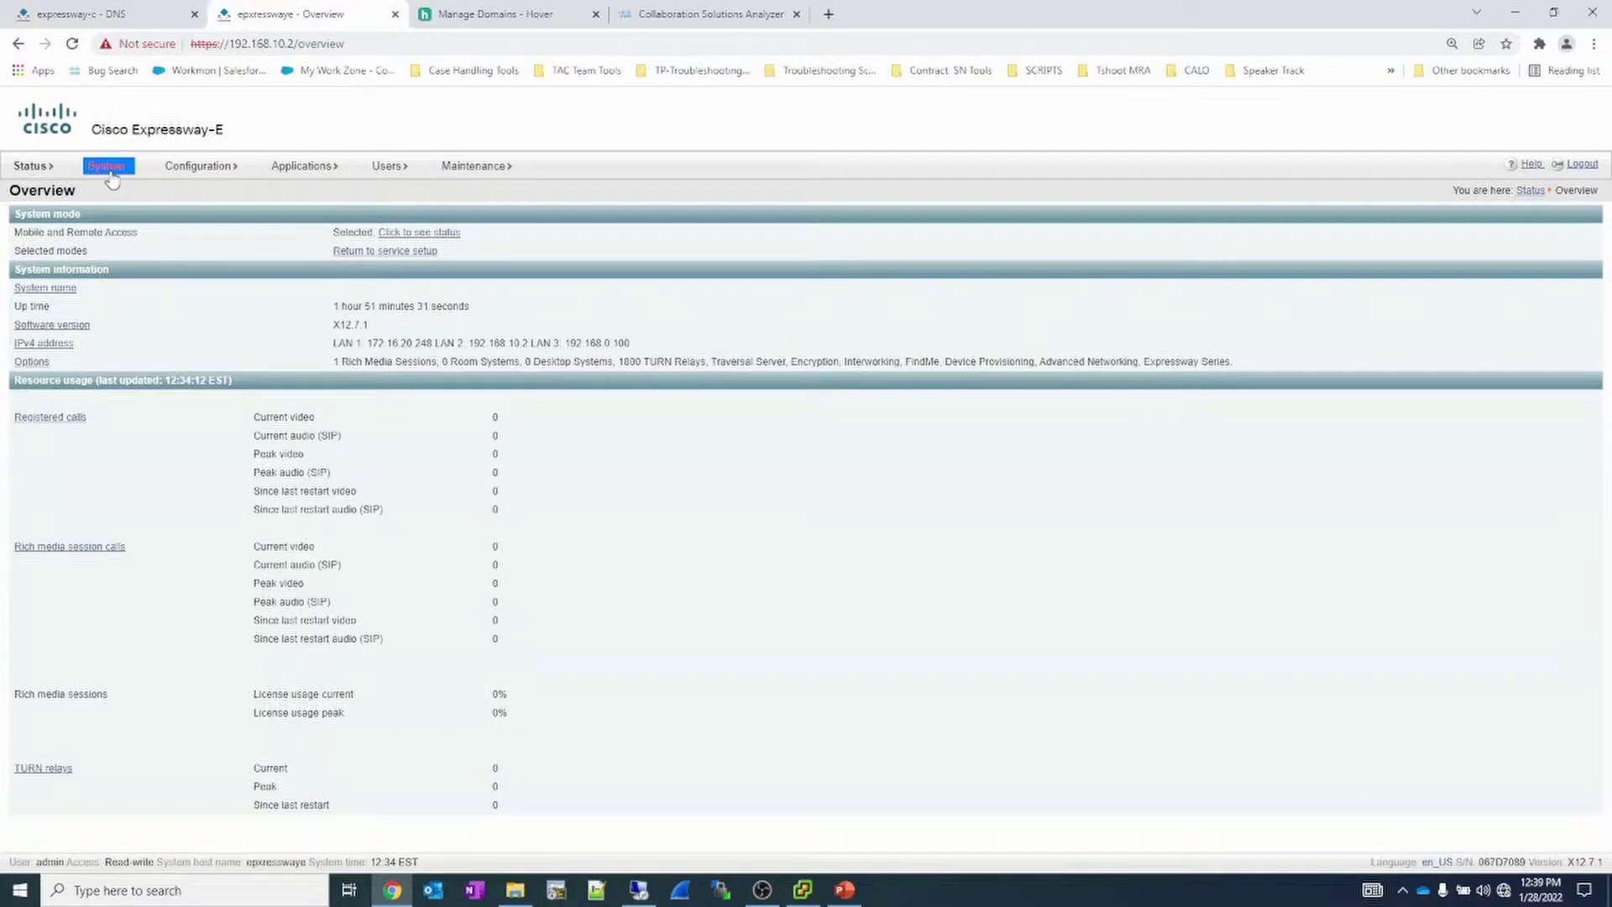
mouse_move(111, 170)
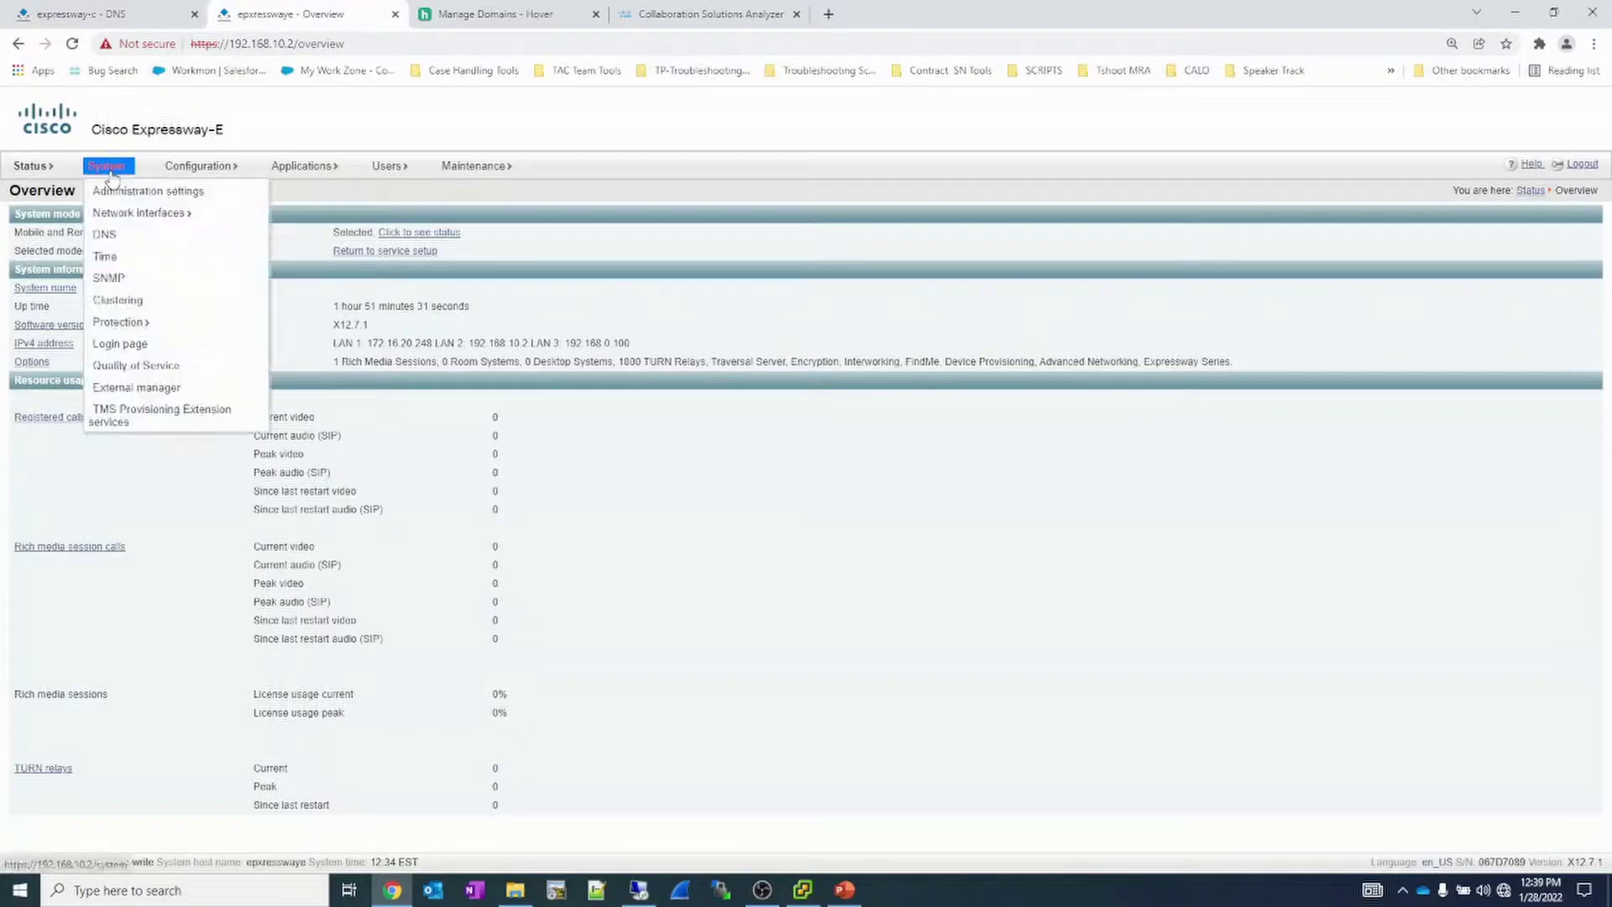
click(104, 236)
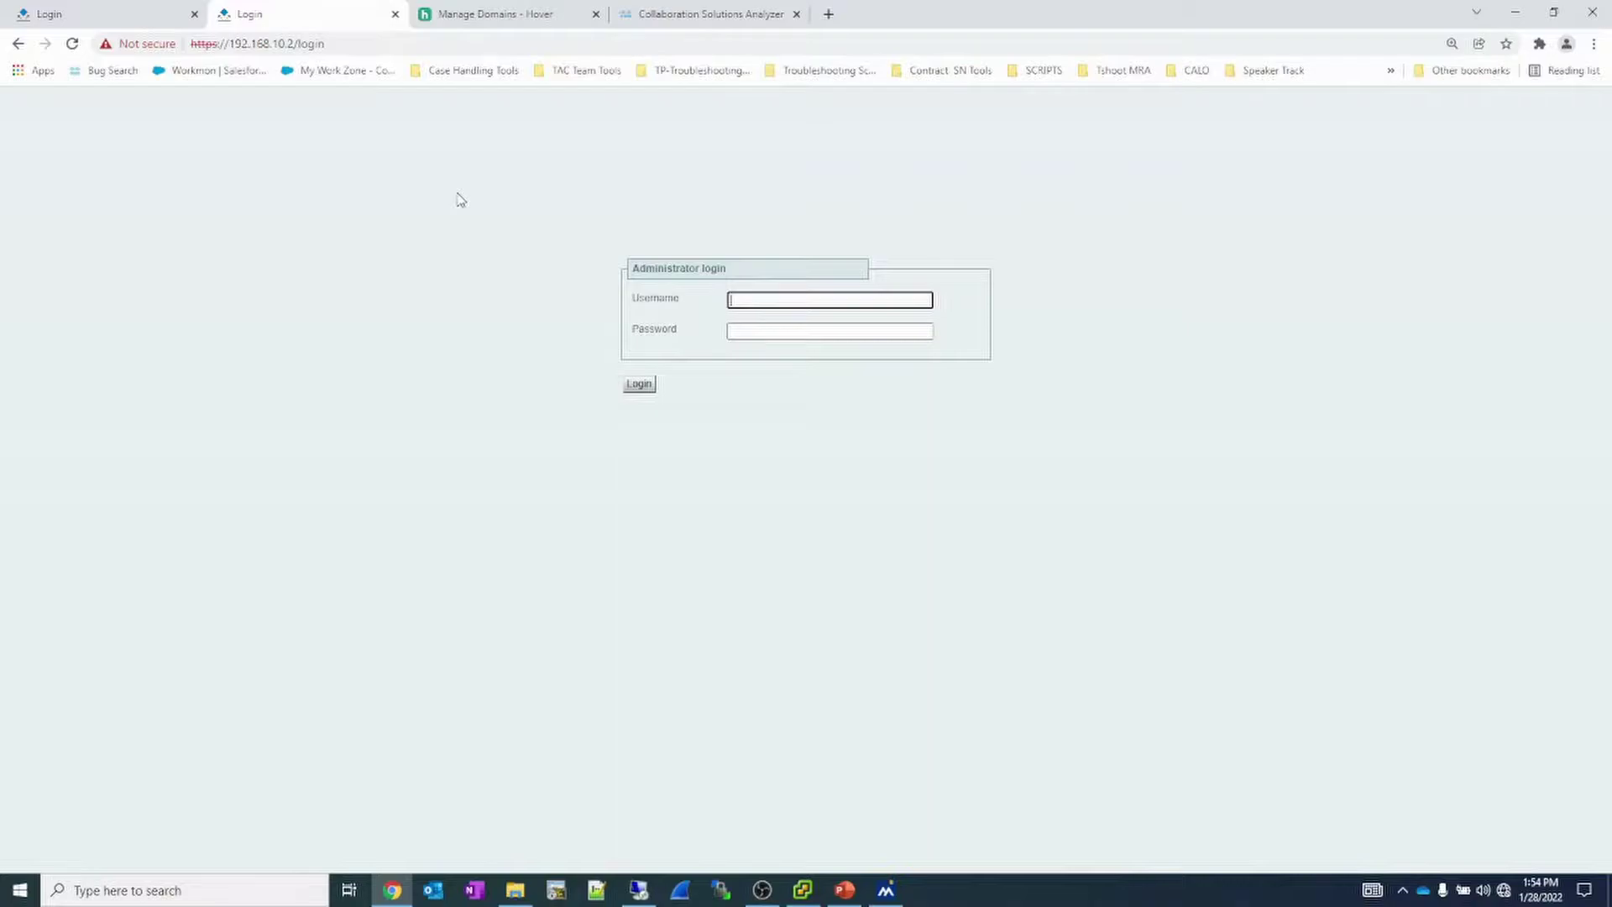
- Switch to Hover and review the liketac.com _collab-edge._tls SRV record and expresswaye A record, closing each without changes
key(ctrl+Tab)
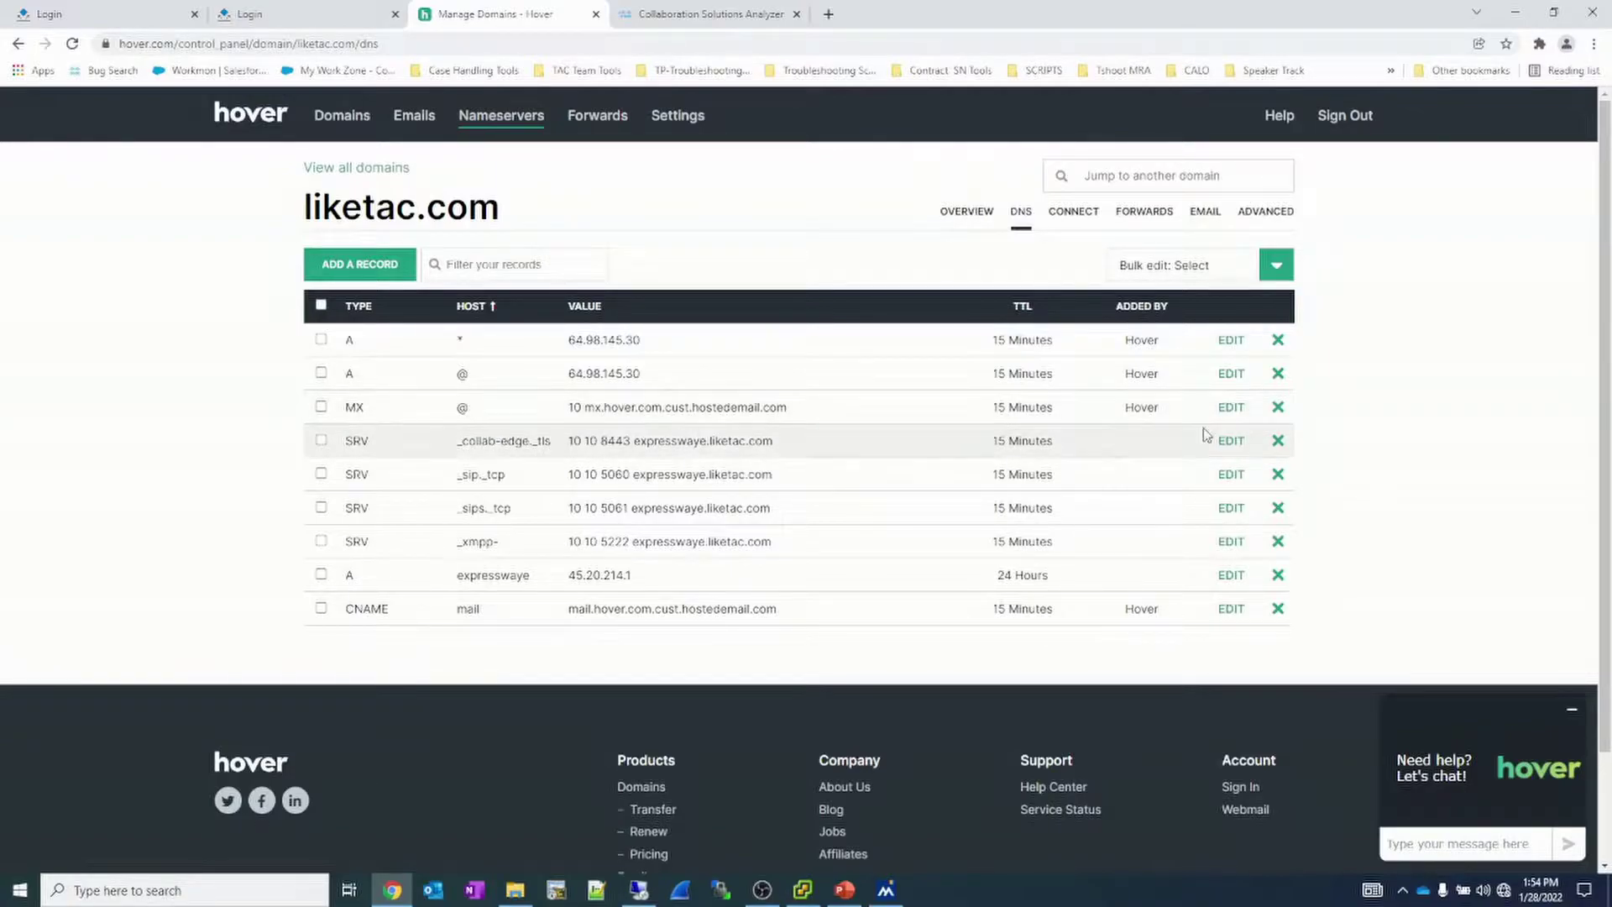
click(1231, 442)
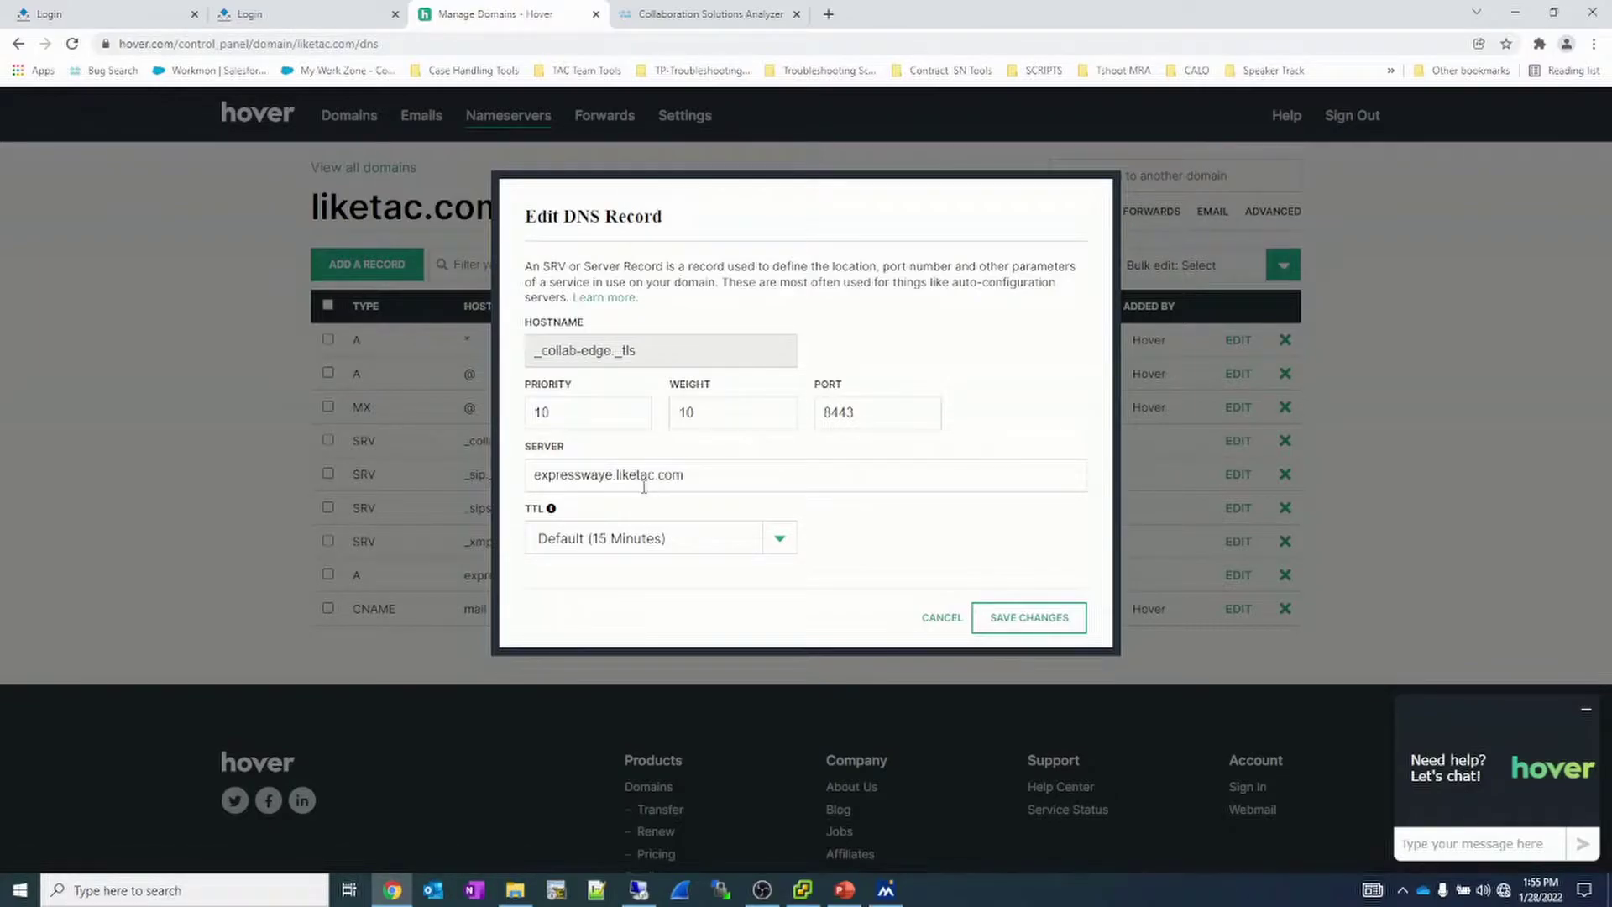
click(681, 485)
click(933, 619)
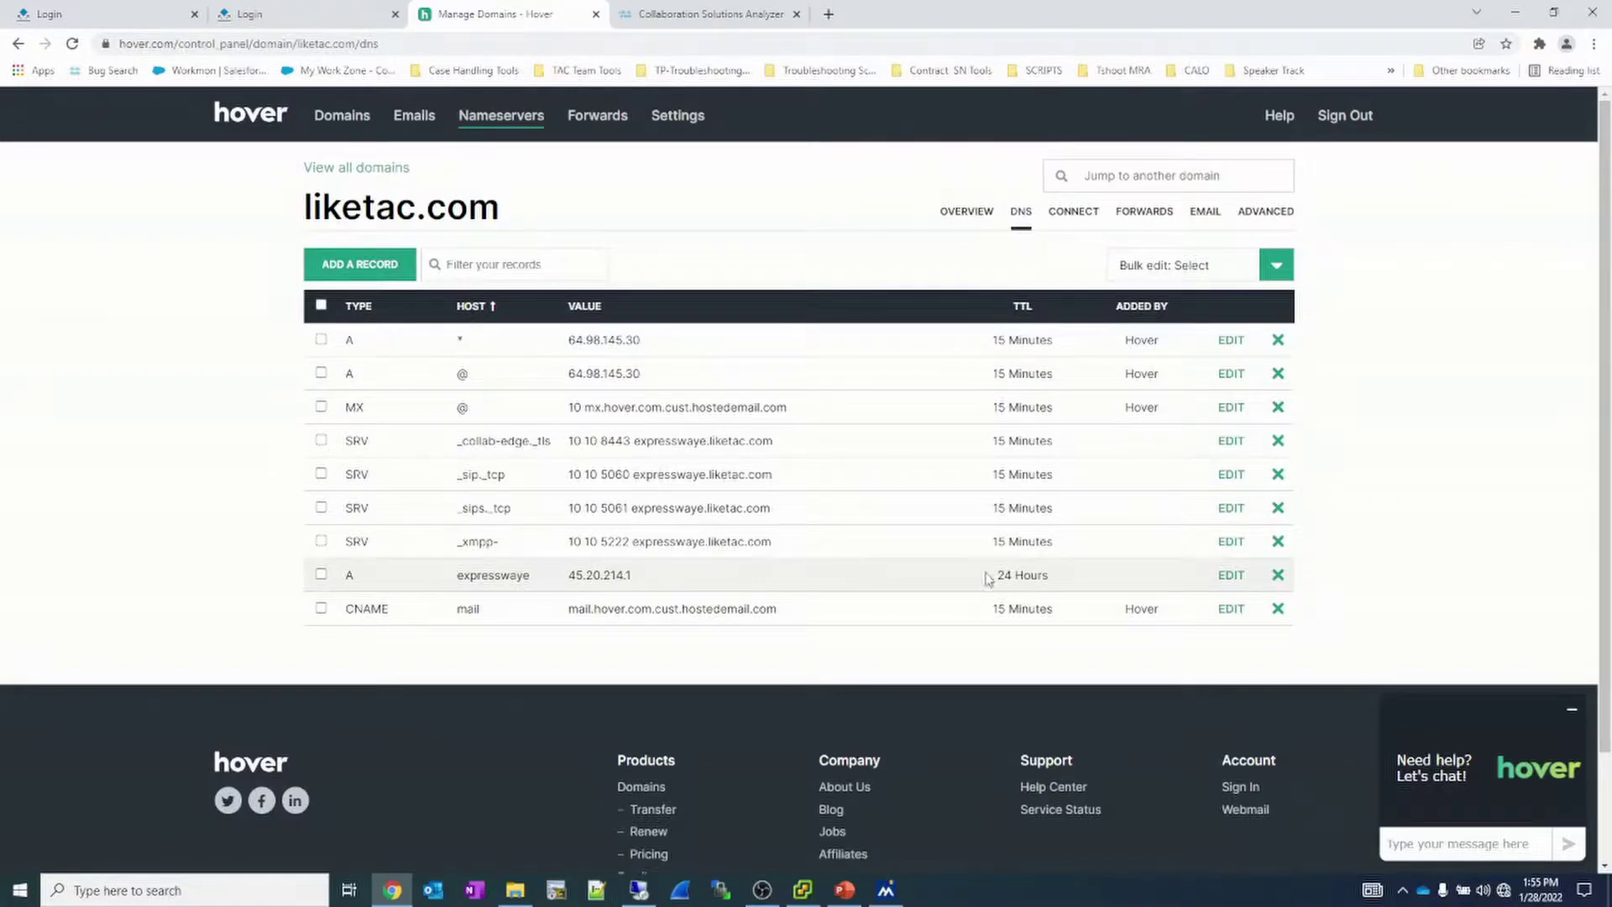
click(1219, 578)
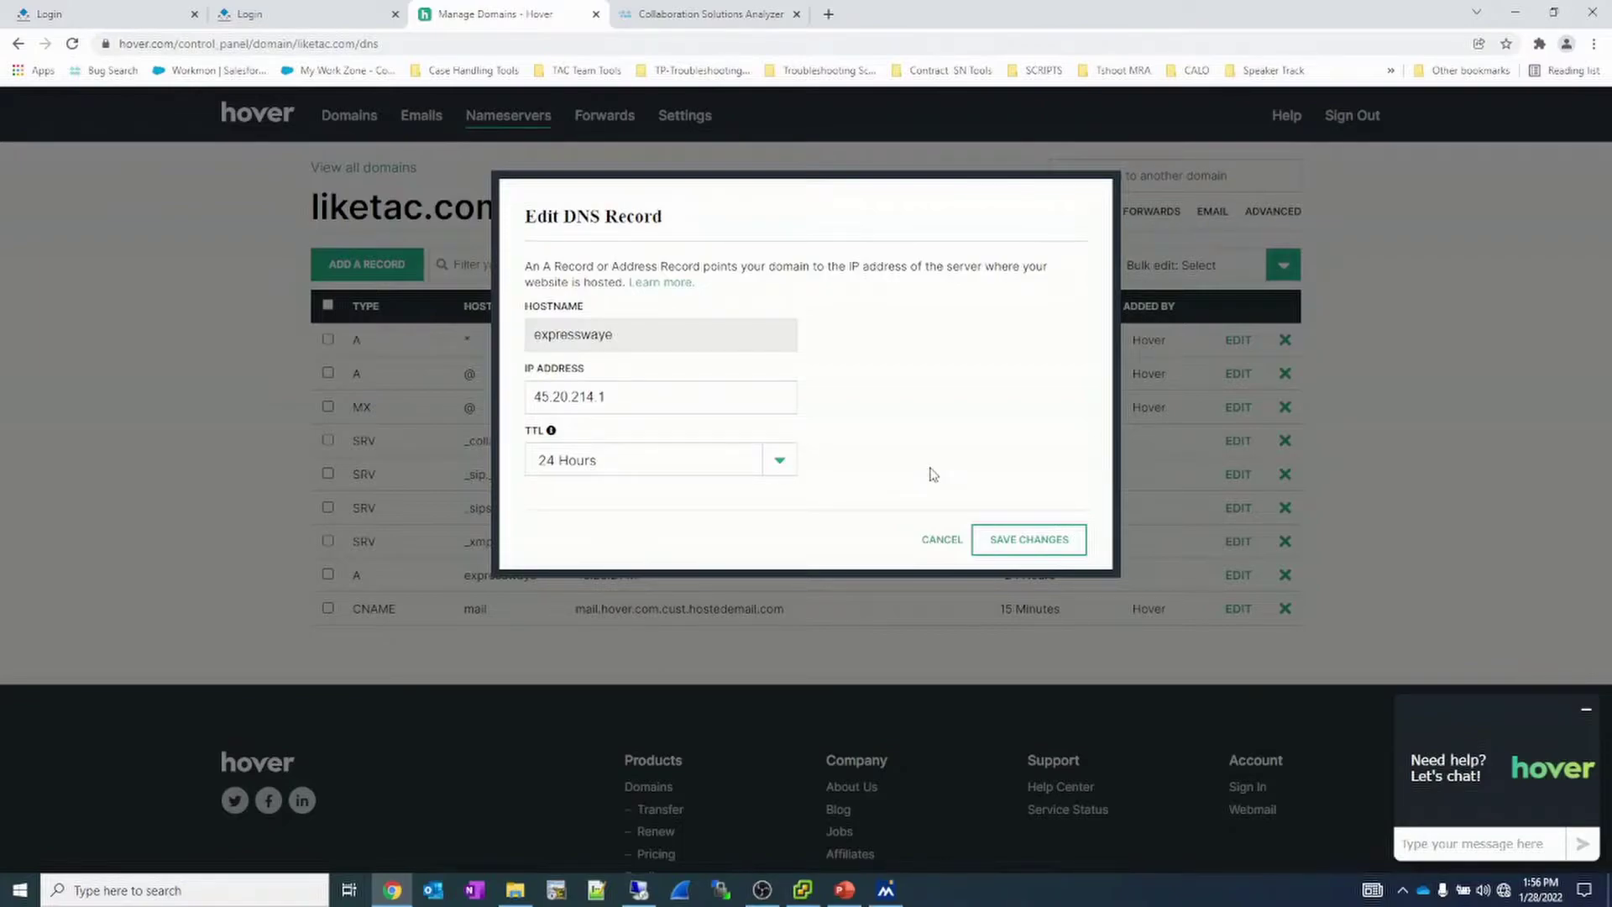
click(942, 540)
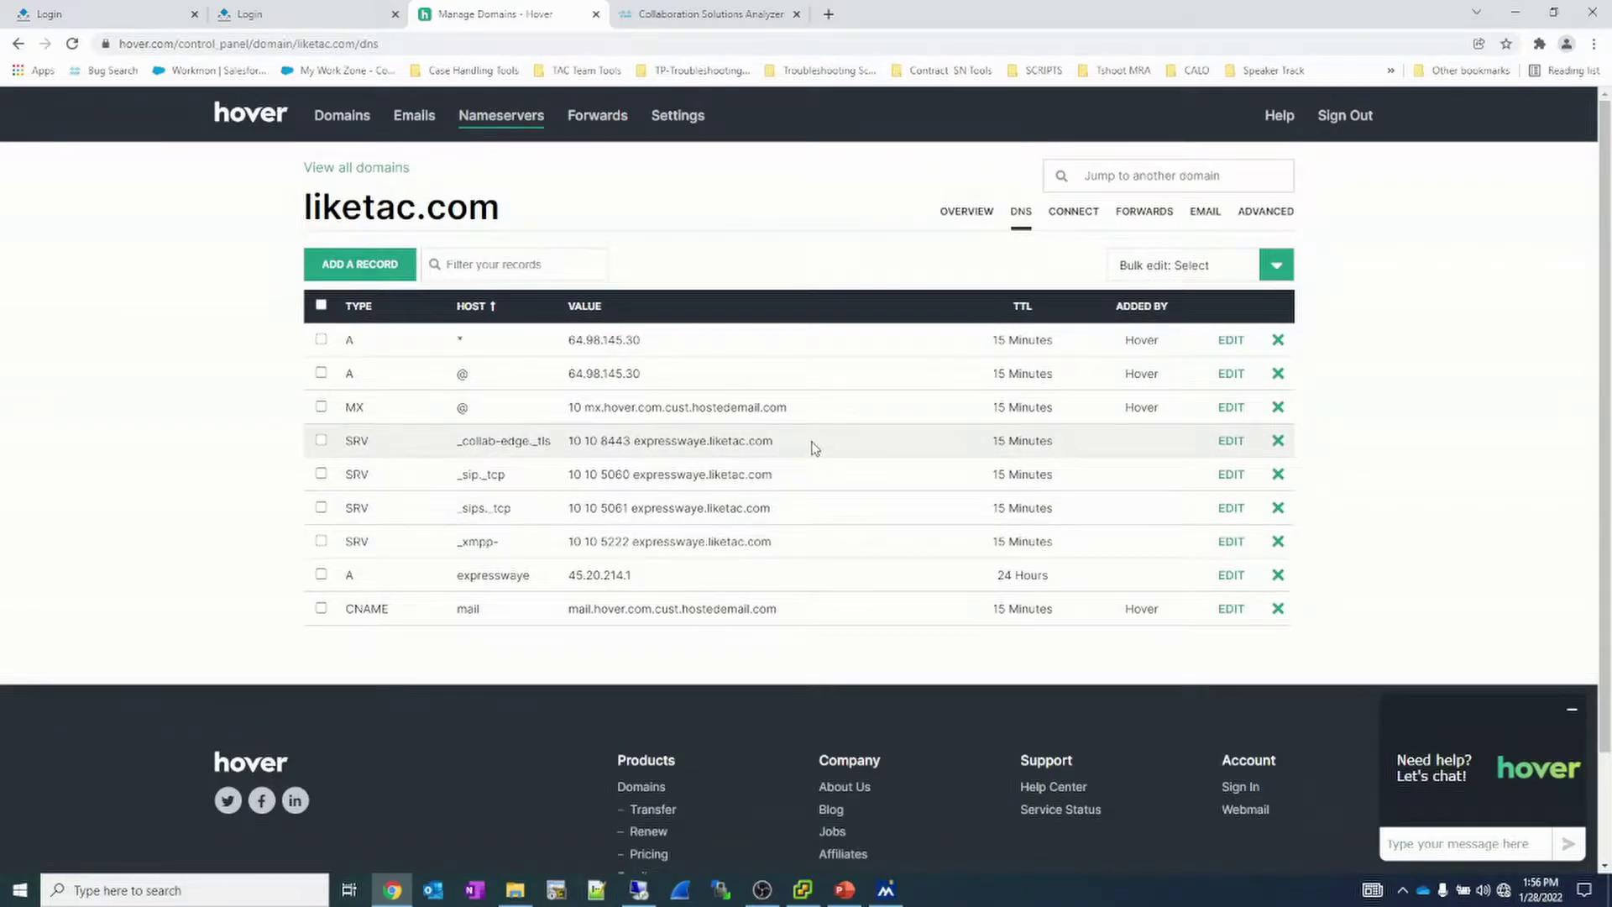
- Compare the domain part of the _collab-edge._tls record's server with the domain name heading the DNS page
drag(773, 441, 709, 441)
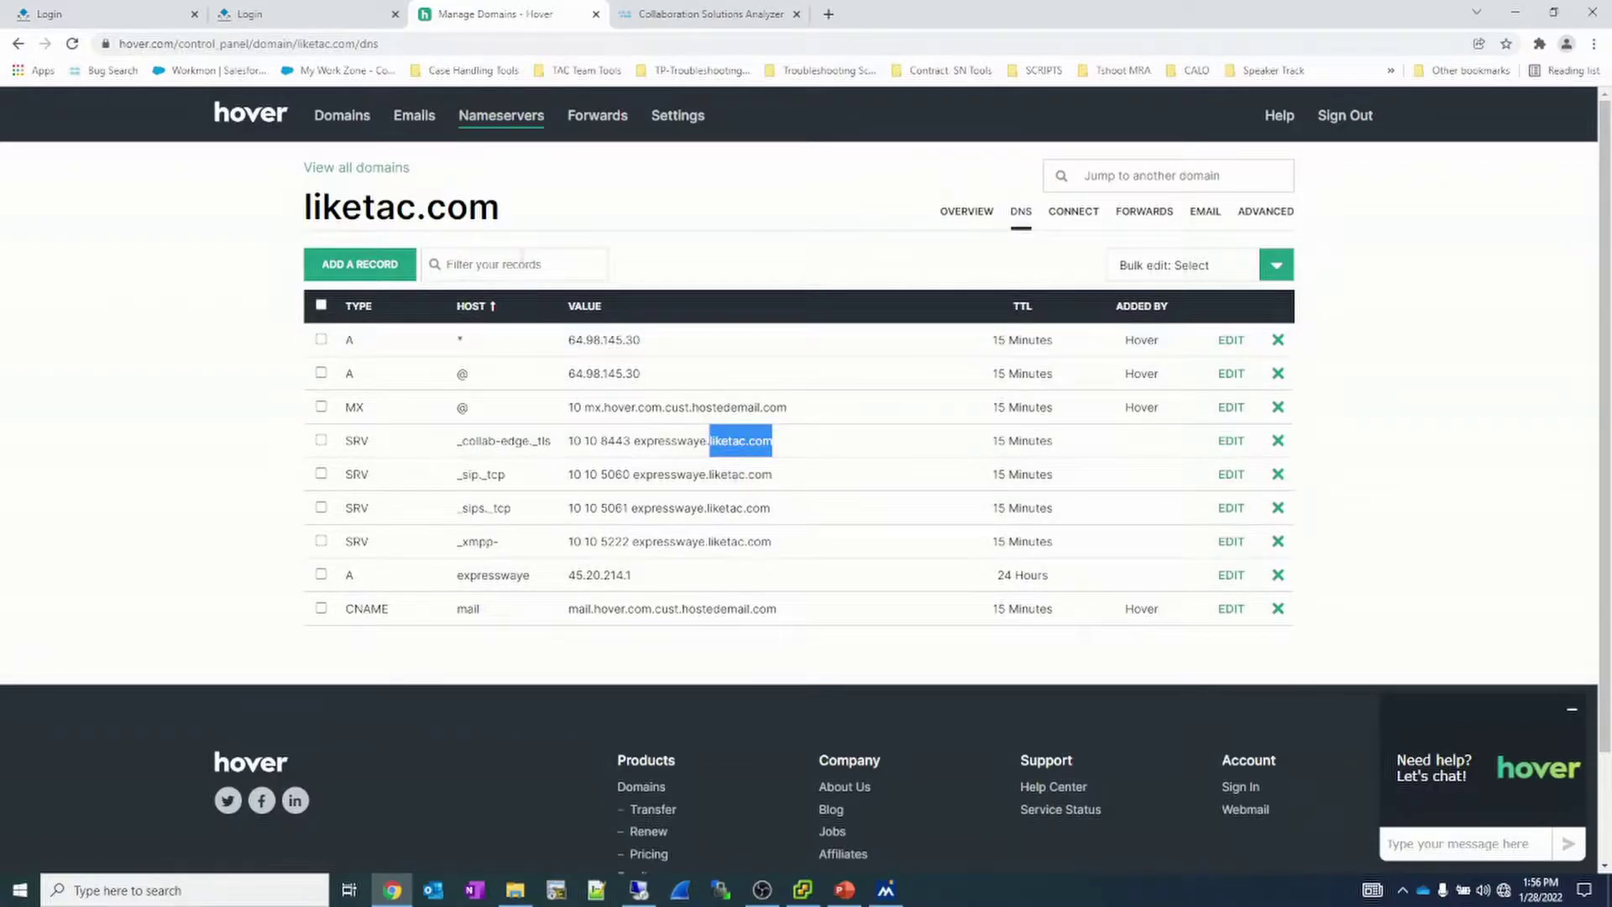
drag(502, 210, 323, 208)
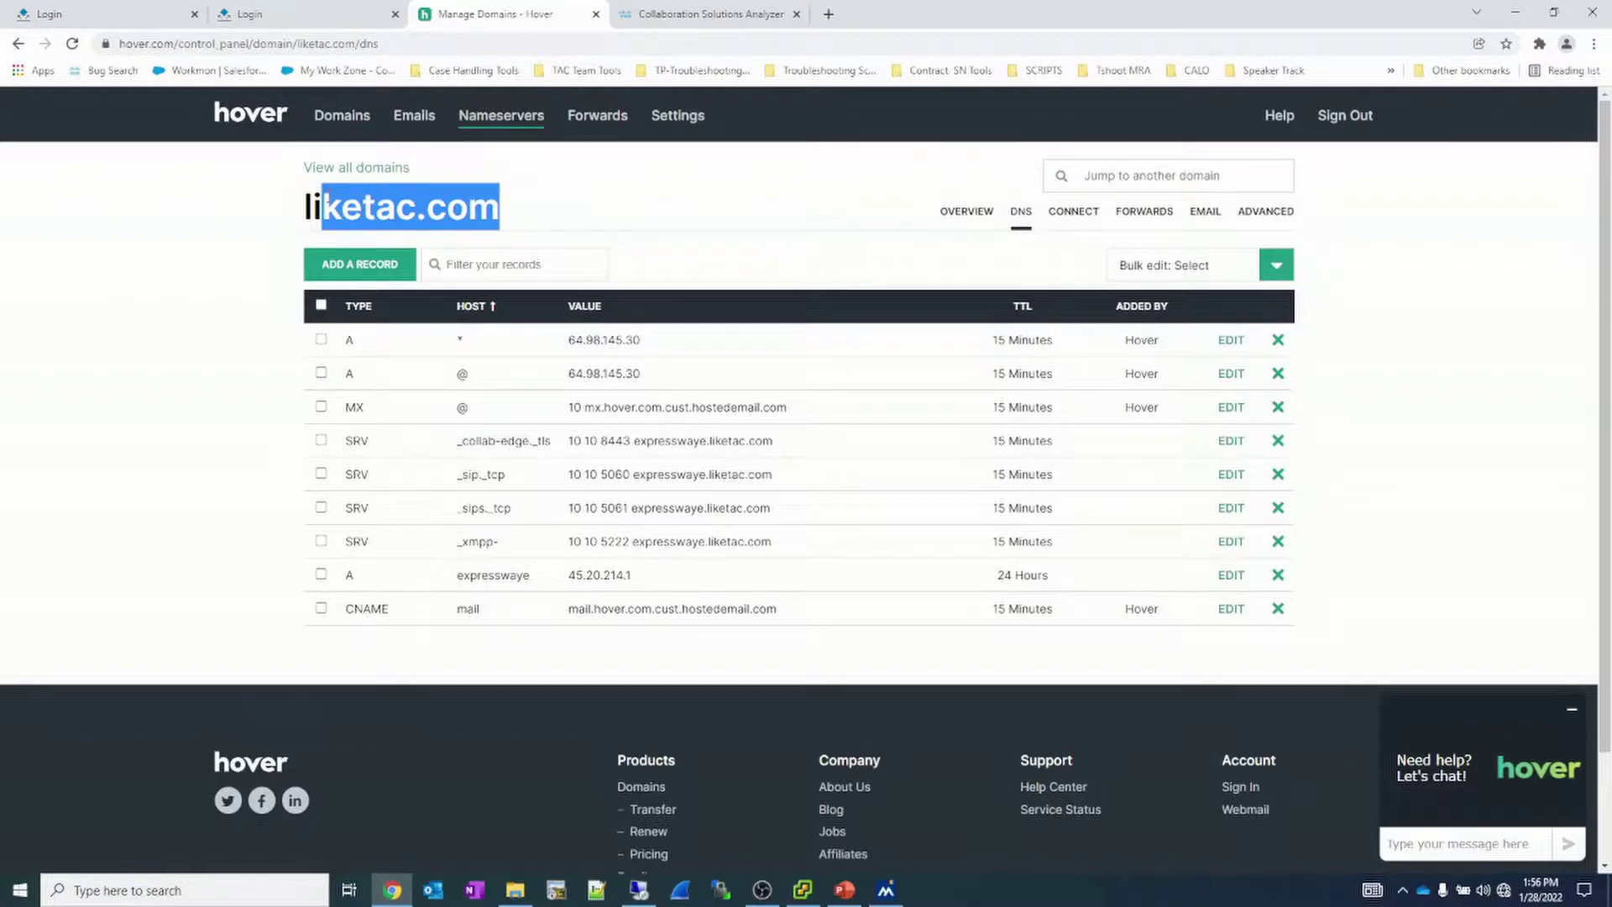
click(797, 188)
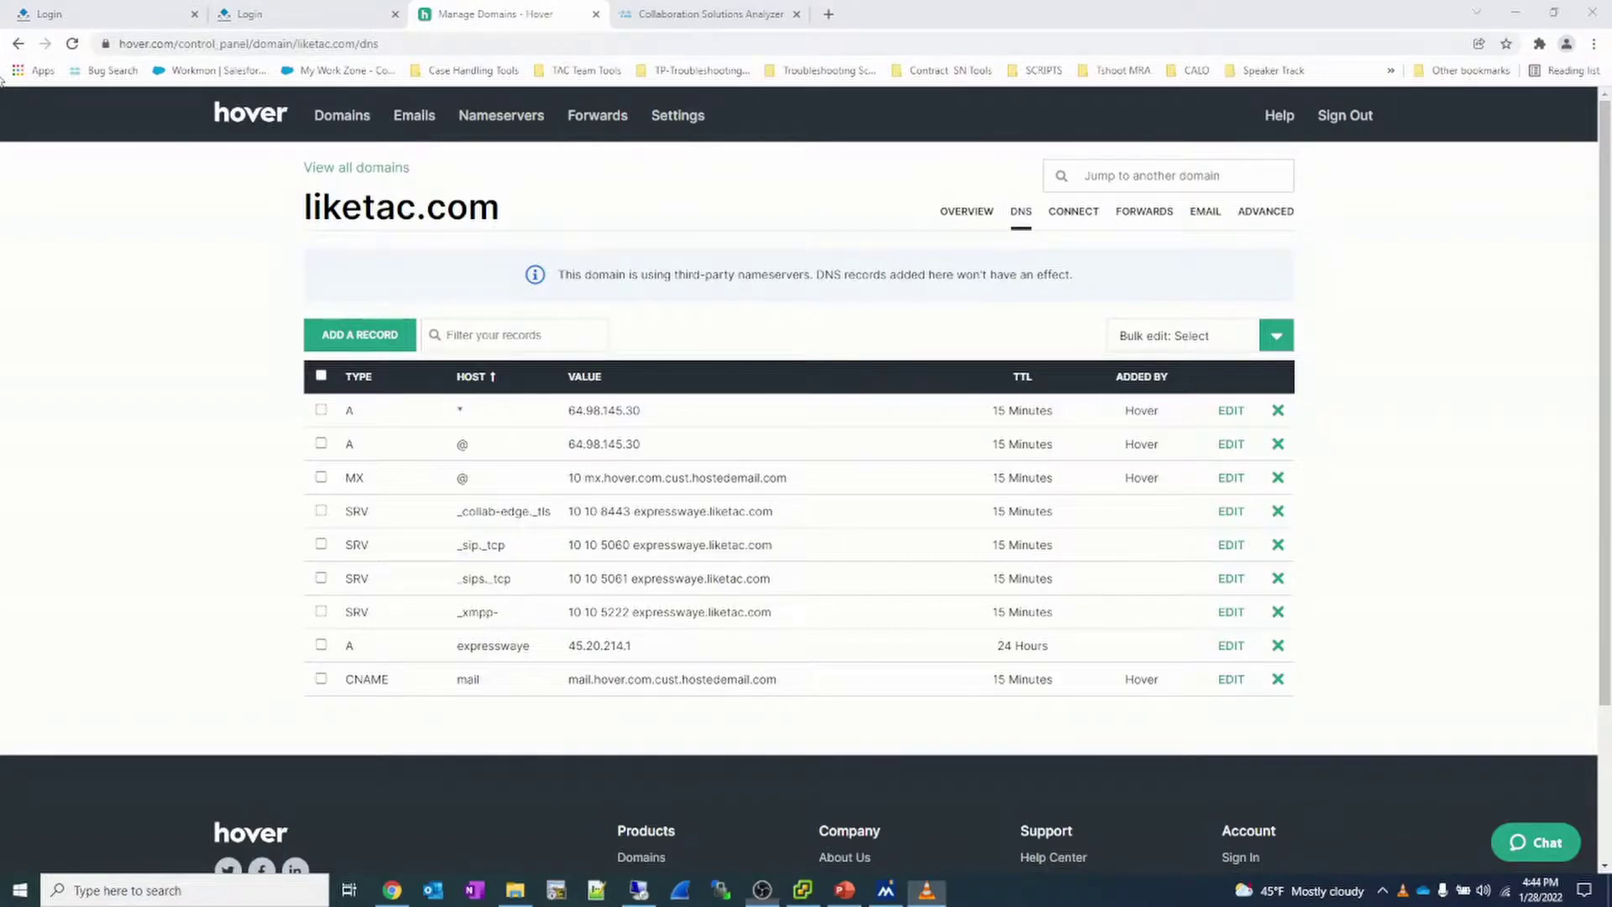
- Copy the _collab-edge._tls hostname and review that SRV record's details without changing them
triple_click(504, 510)
key(ctrl+c)
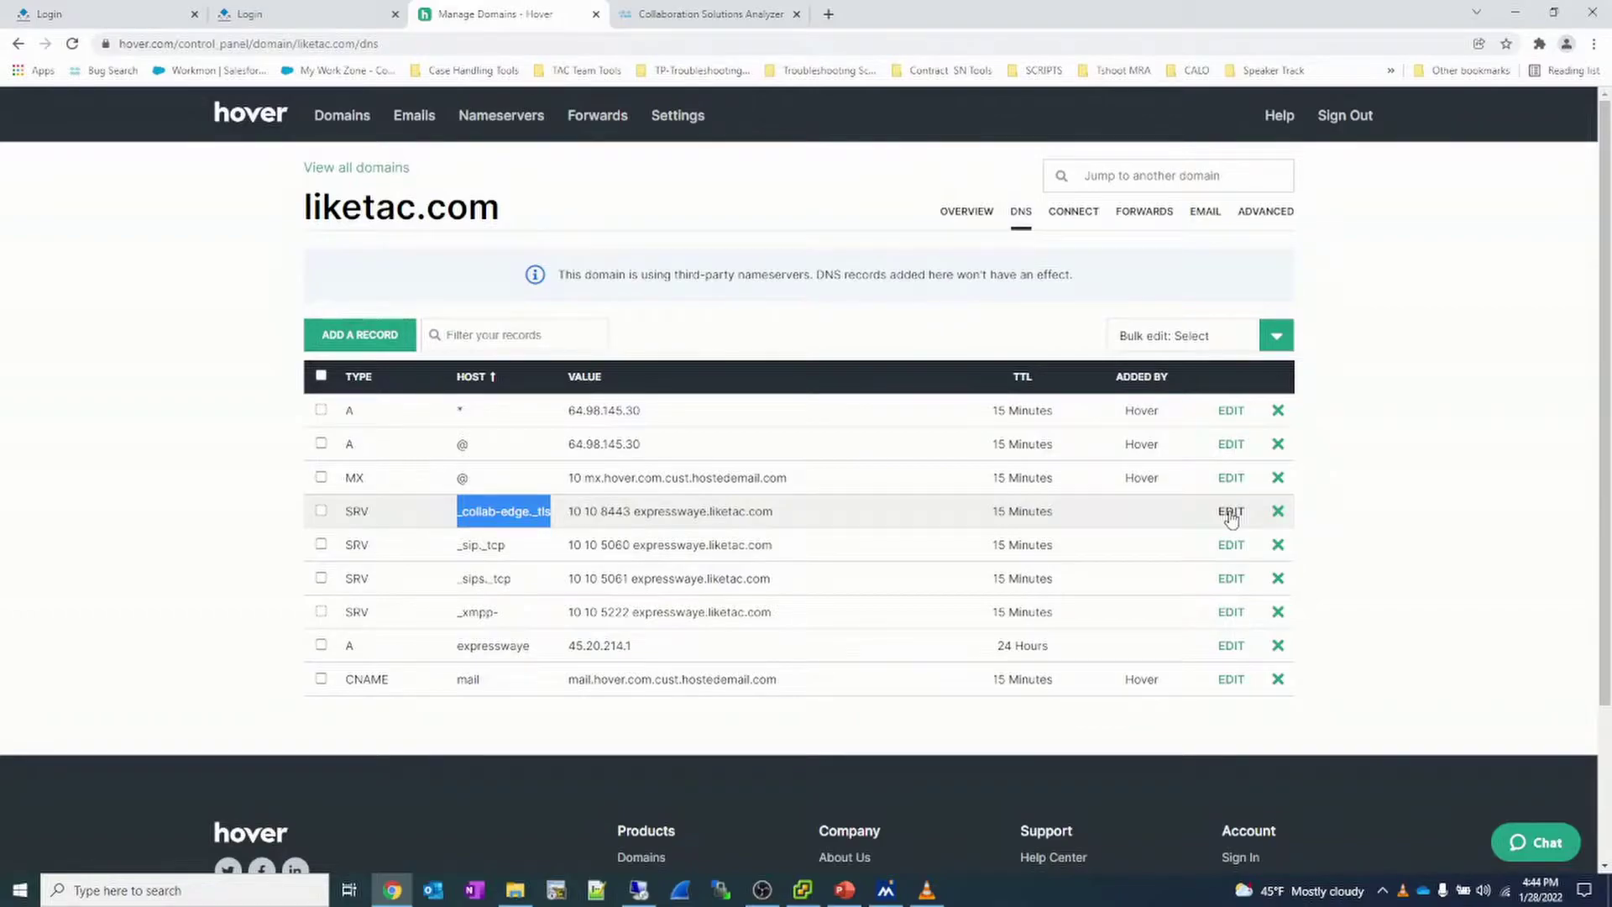
click(1231, 513)
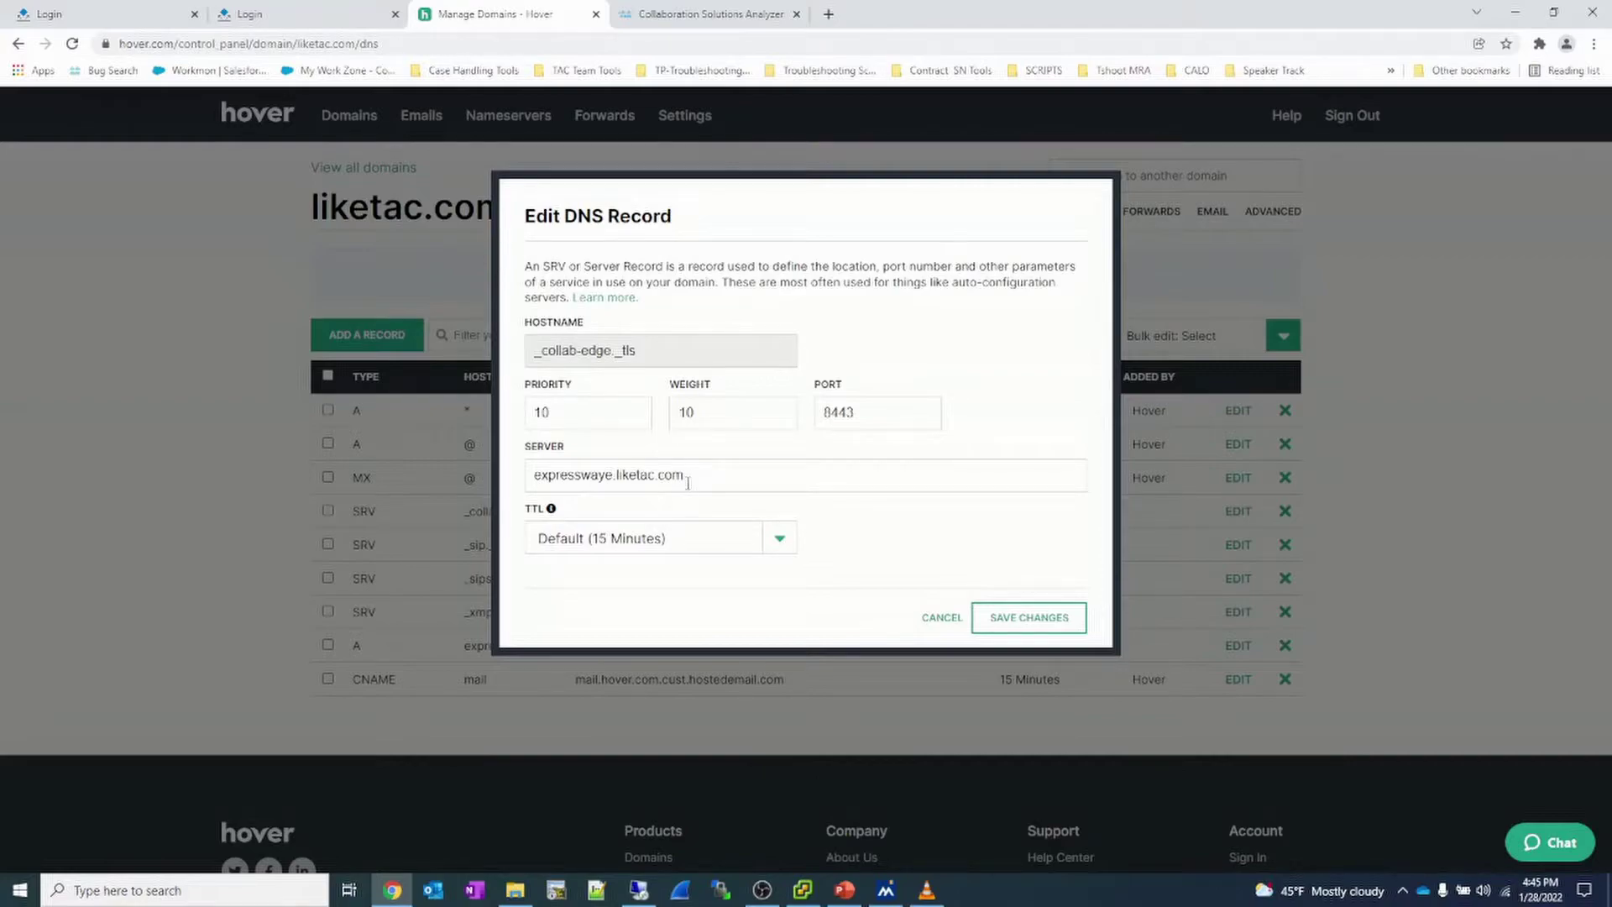
click(934, 623)
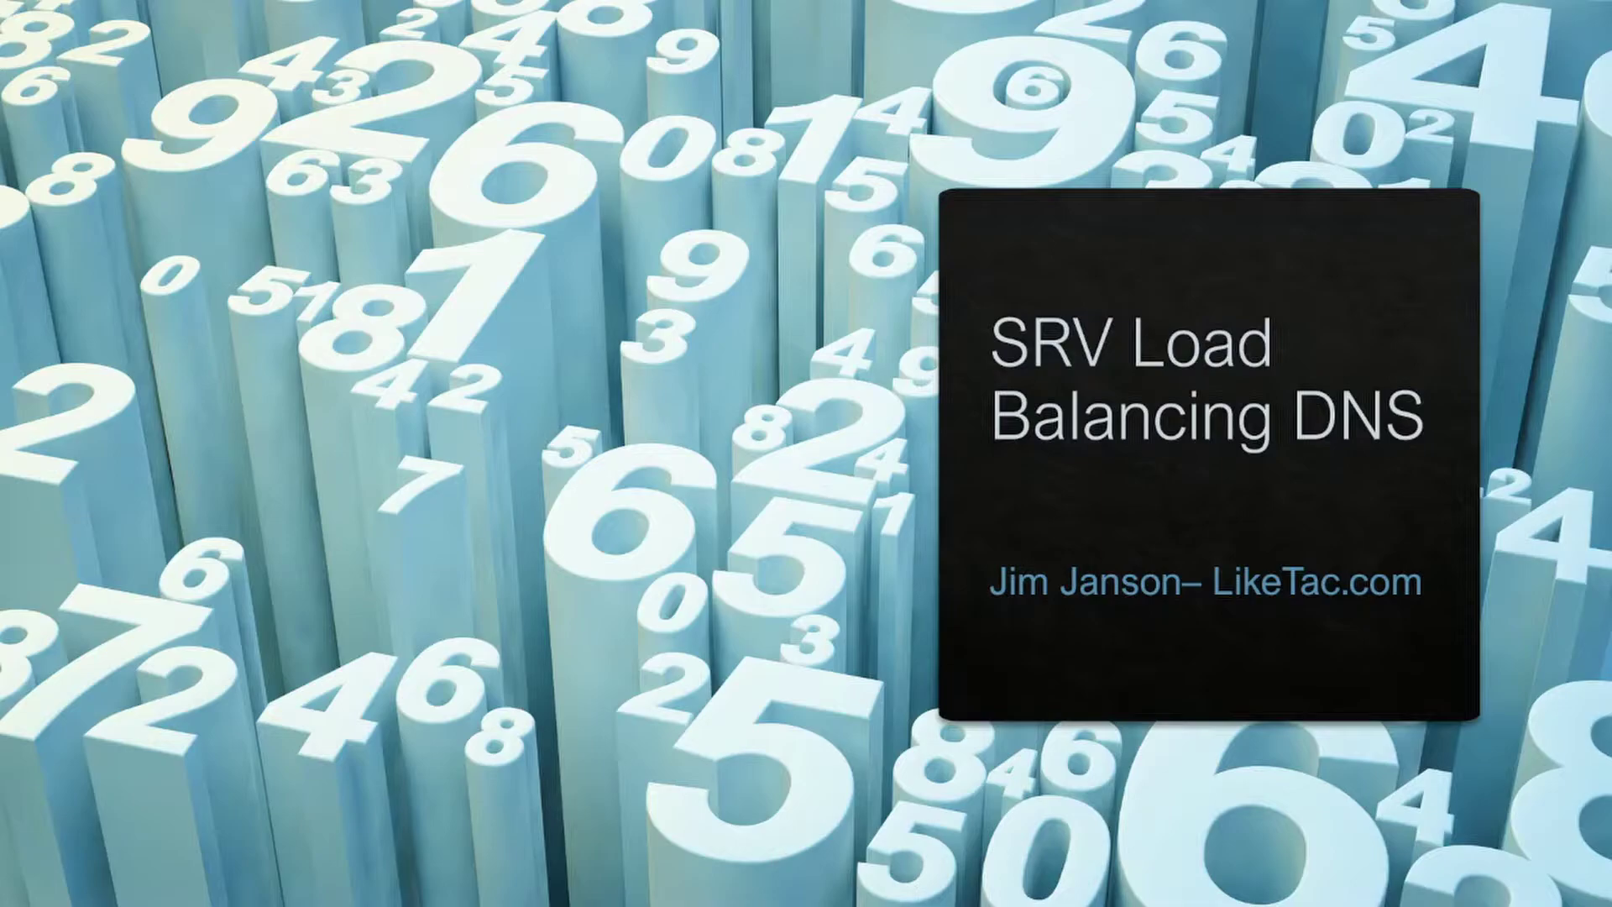
key(Right)
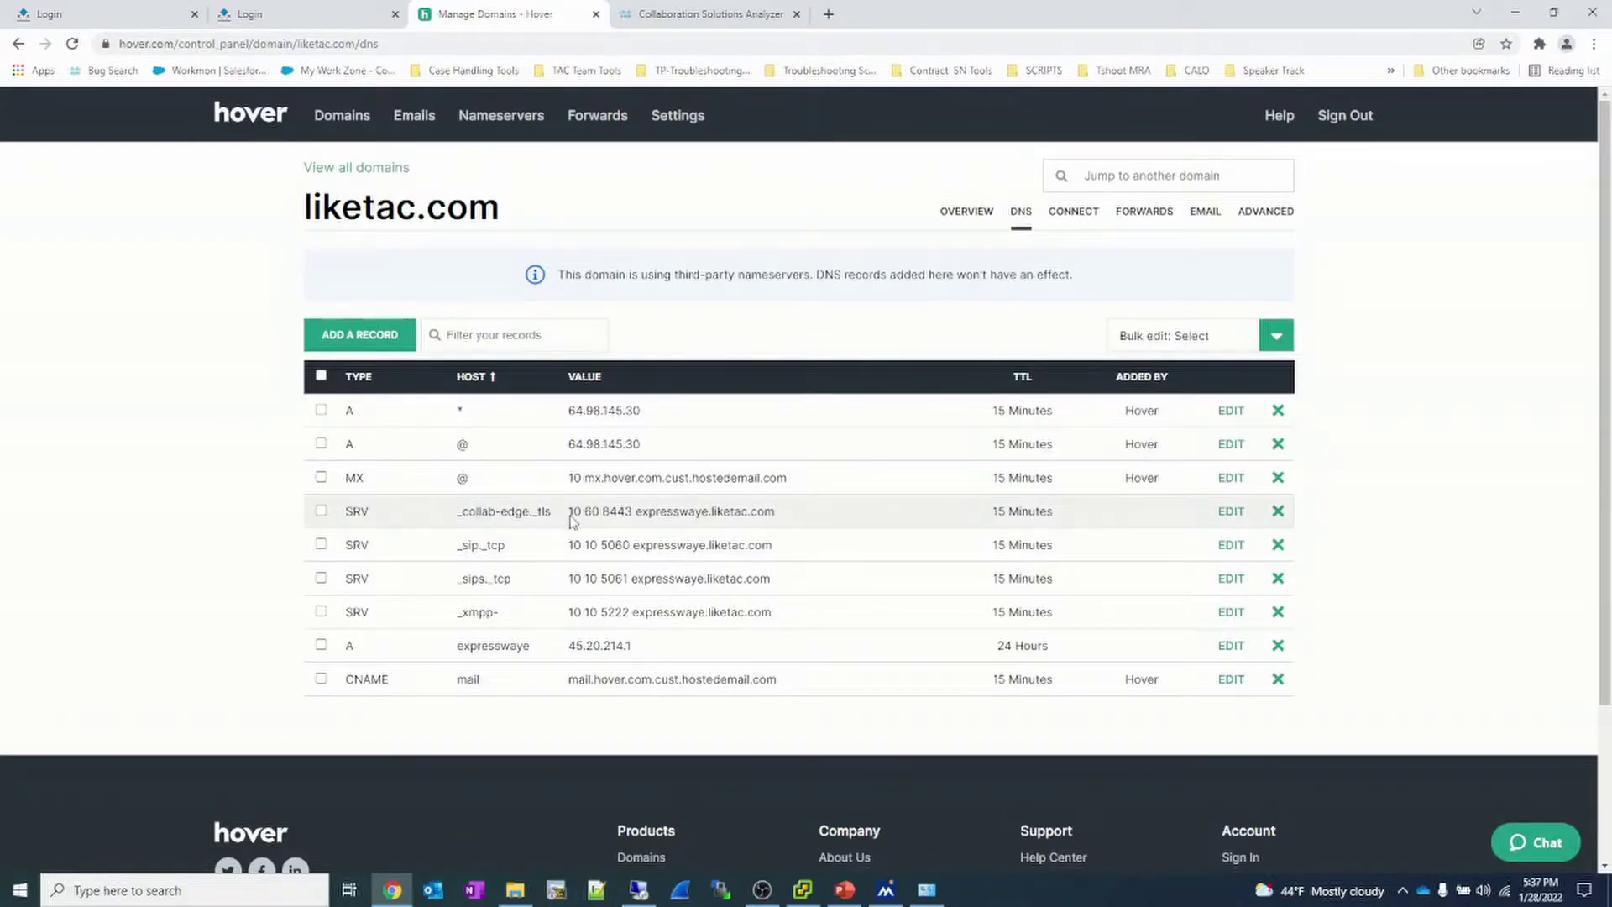
- Check the server name and weight in the _collab-edge._tls SRV record
double_click(676, 513)
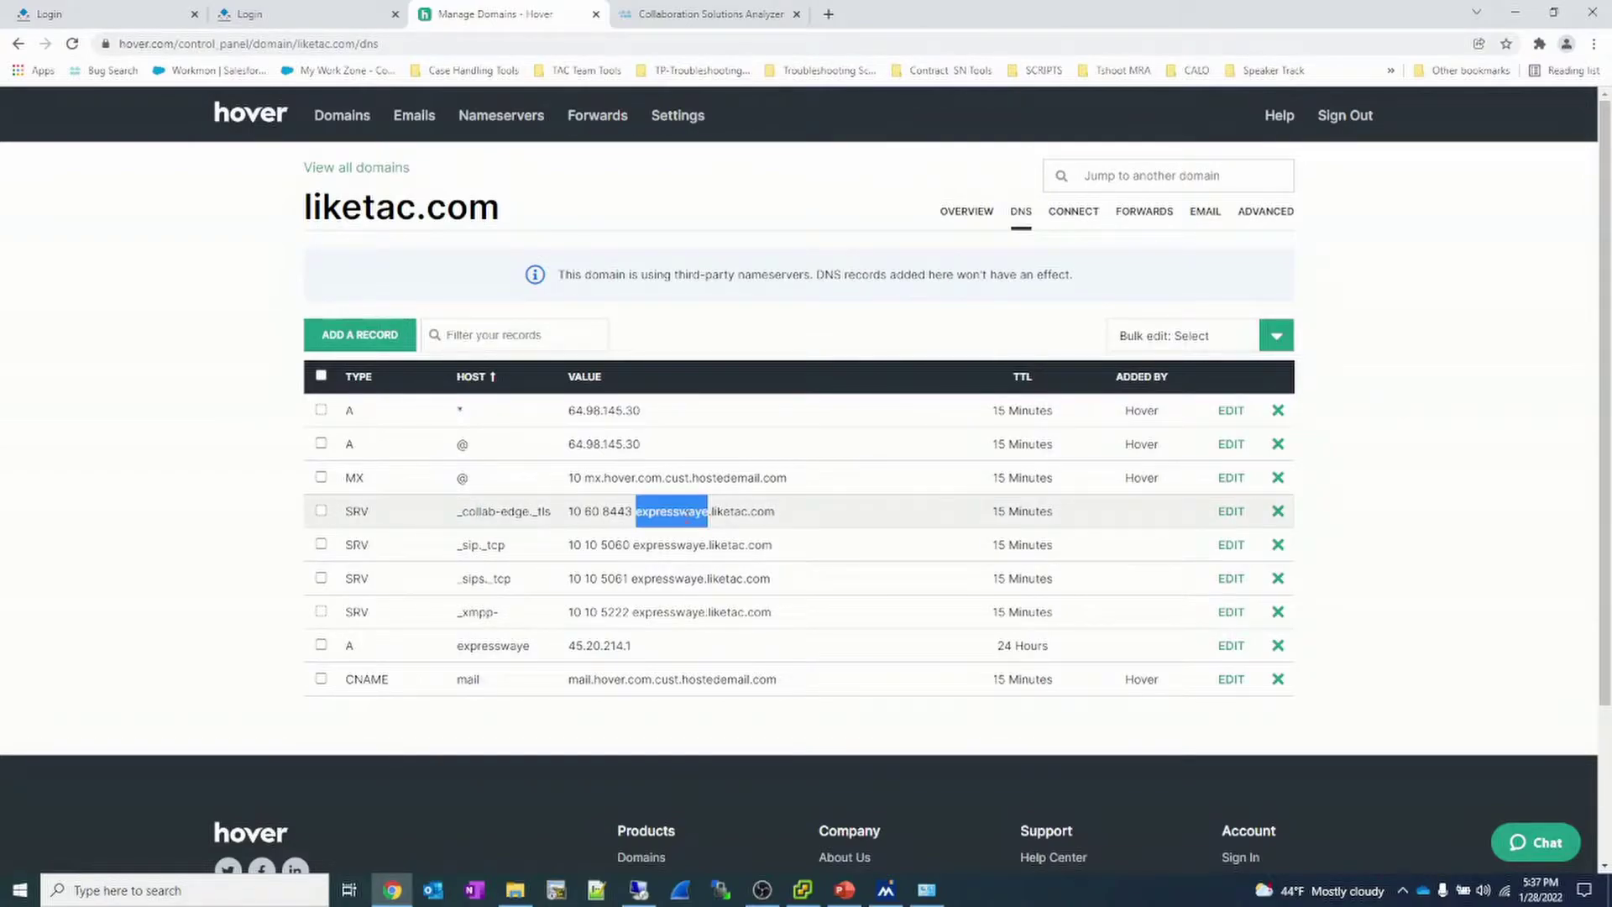
double_click(594, 512)
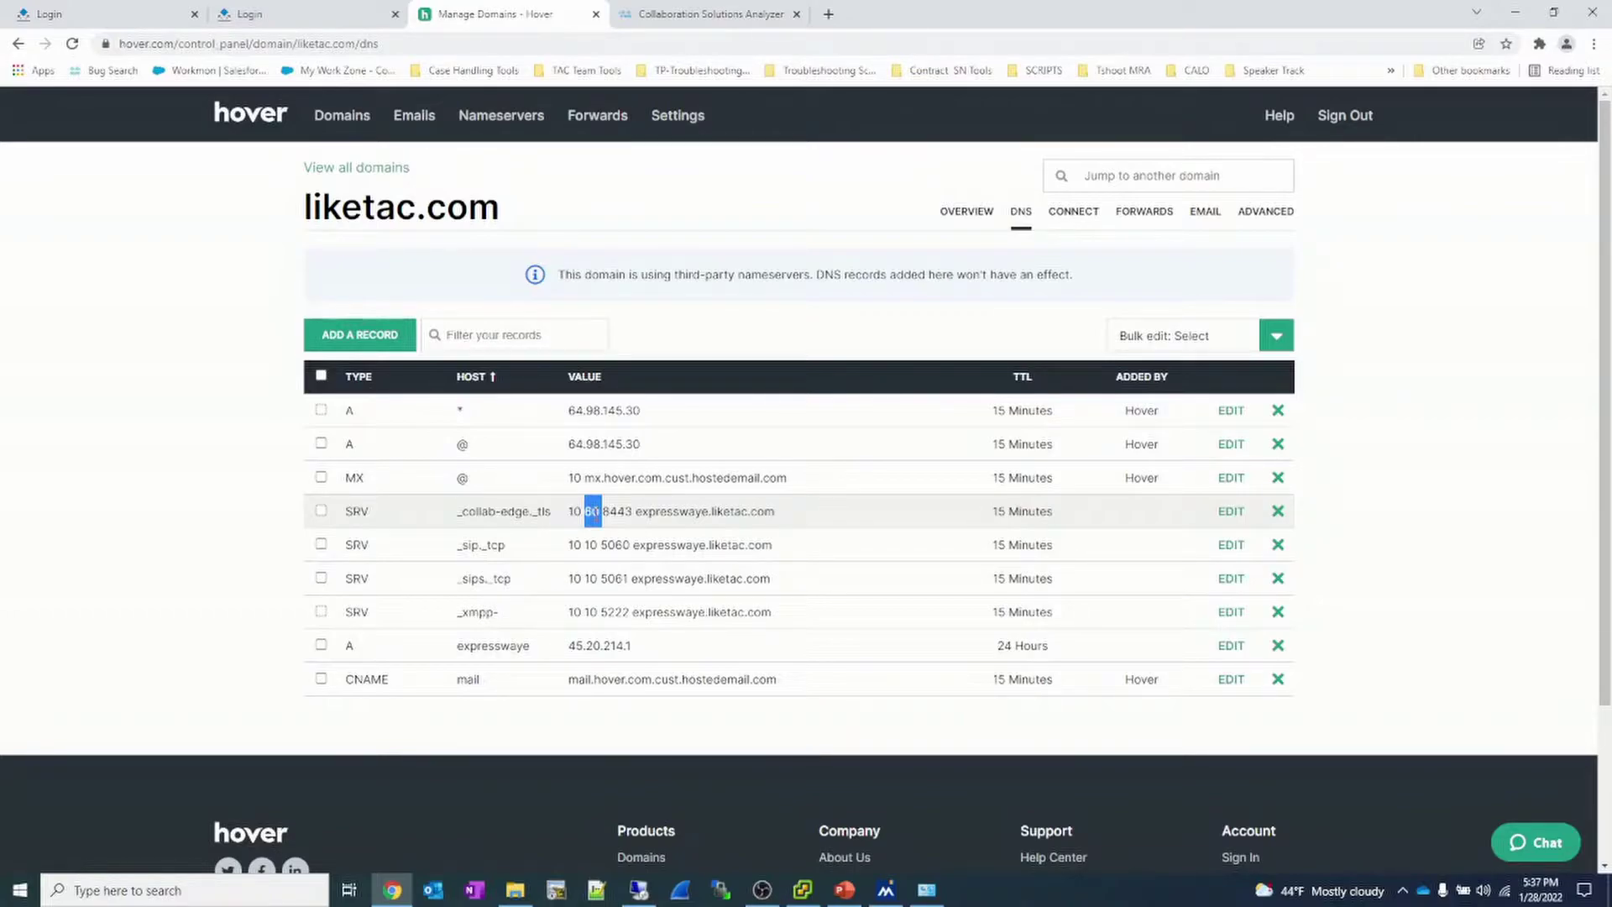
- Start a new SRV record with hostname _collab-edge._tls, priority 10, weight 20 and port 8443
click(359, 336)
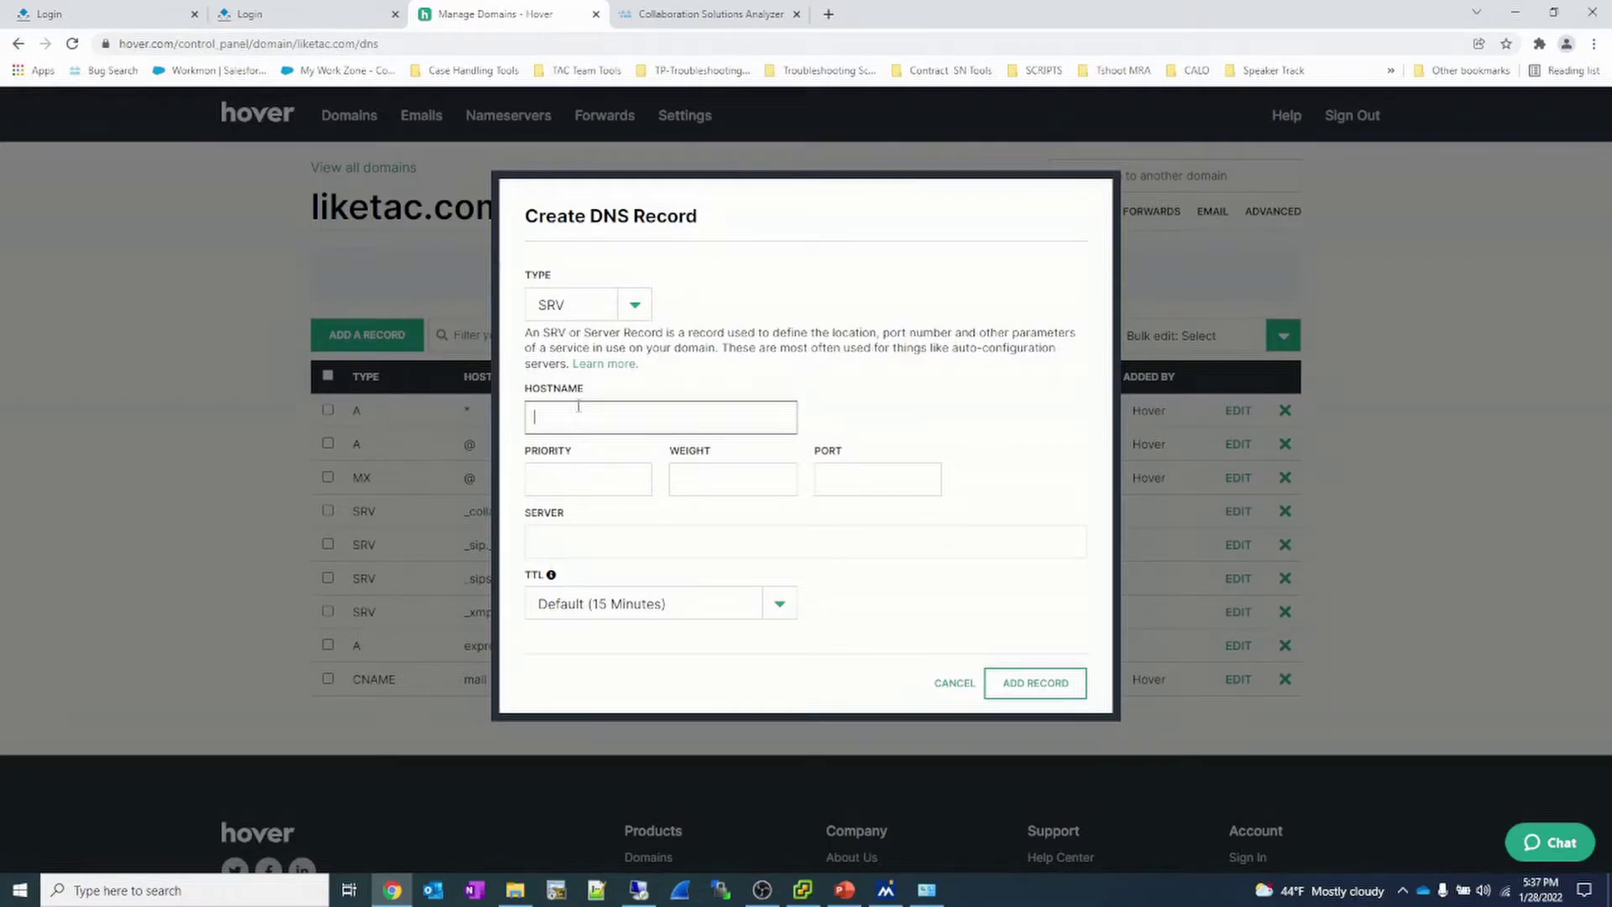
key(ctrl+v)
click(597, 471)
text(10)
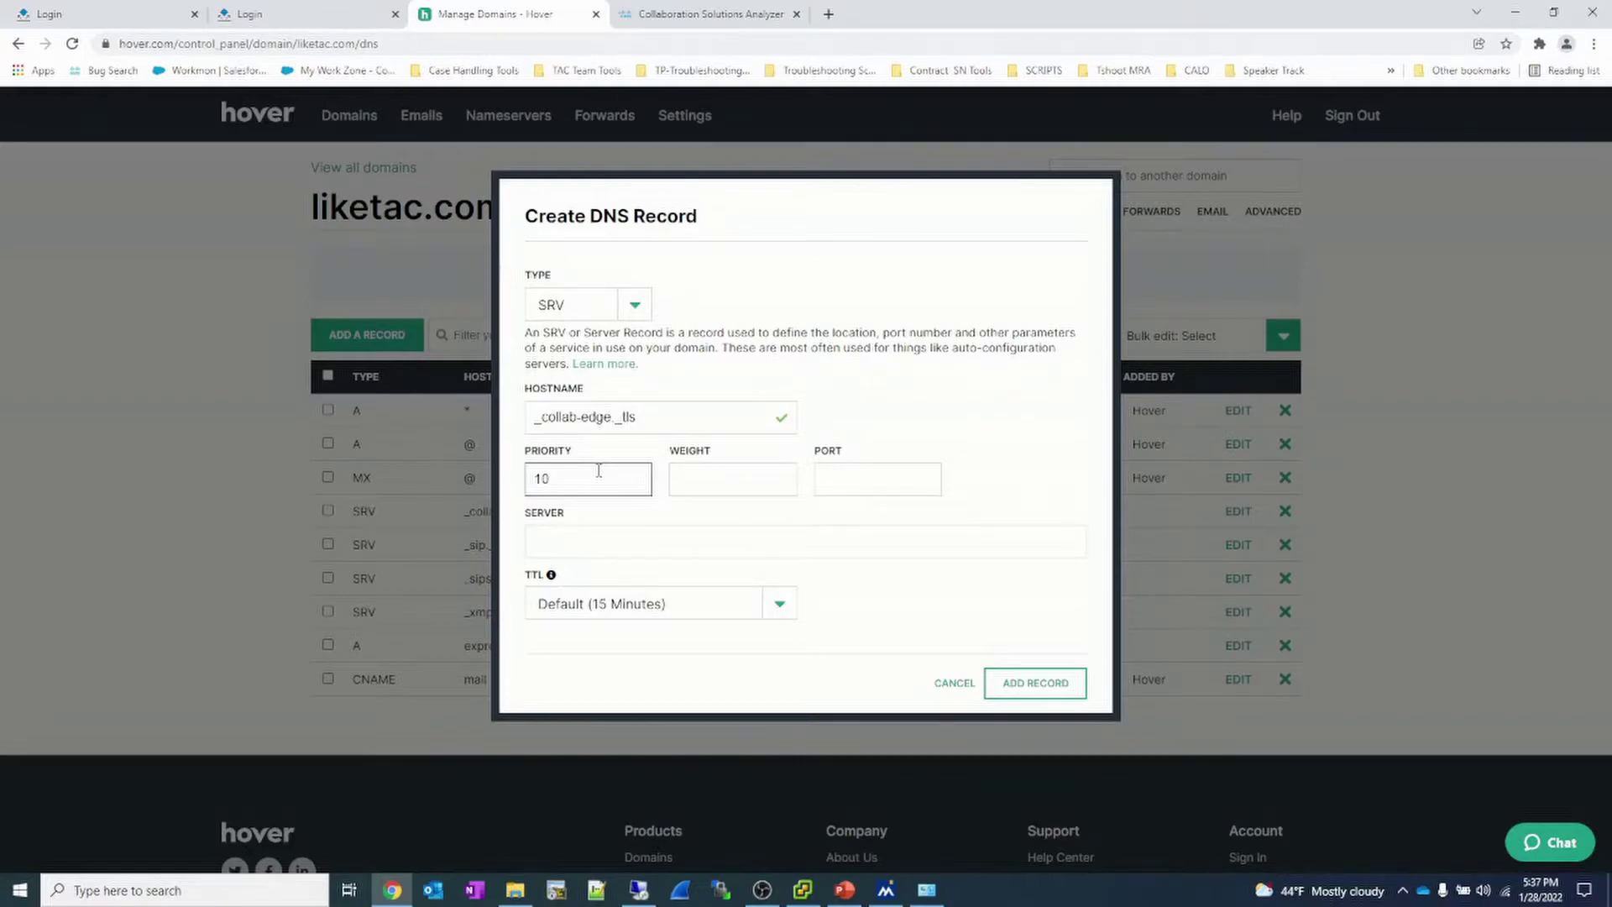
key(Tab)
text(20)
key(Tab)
text(84)
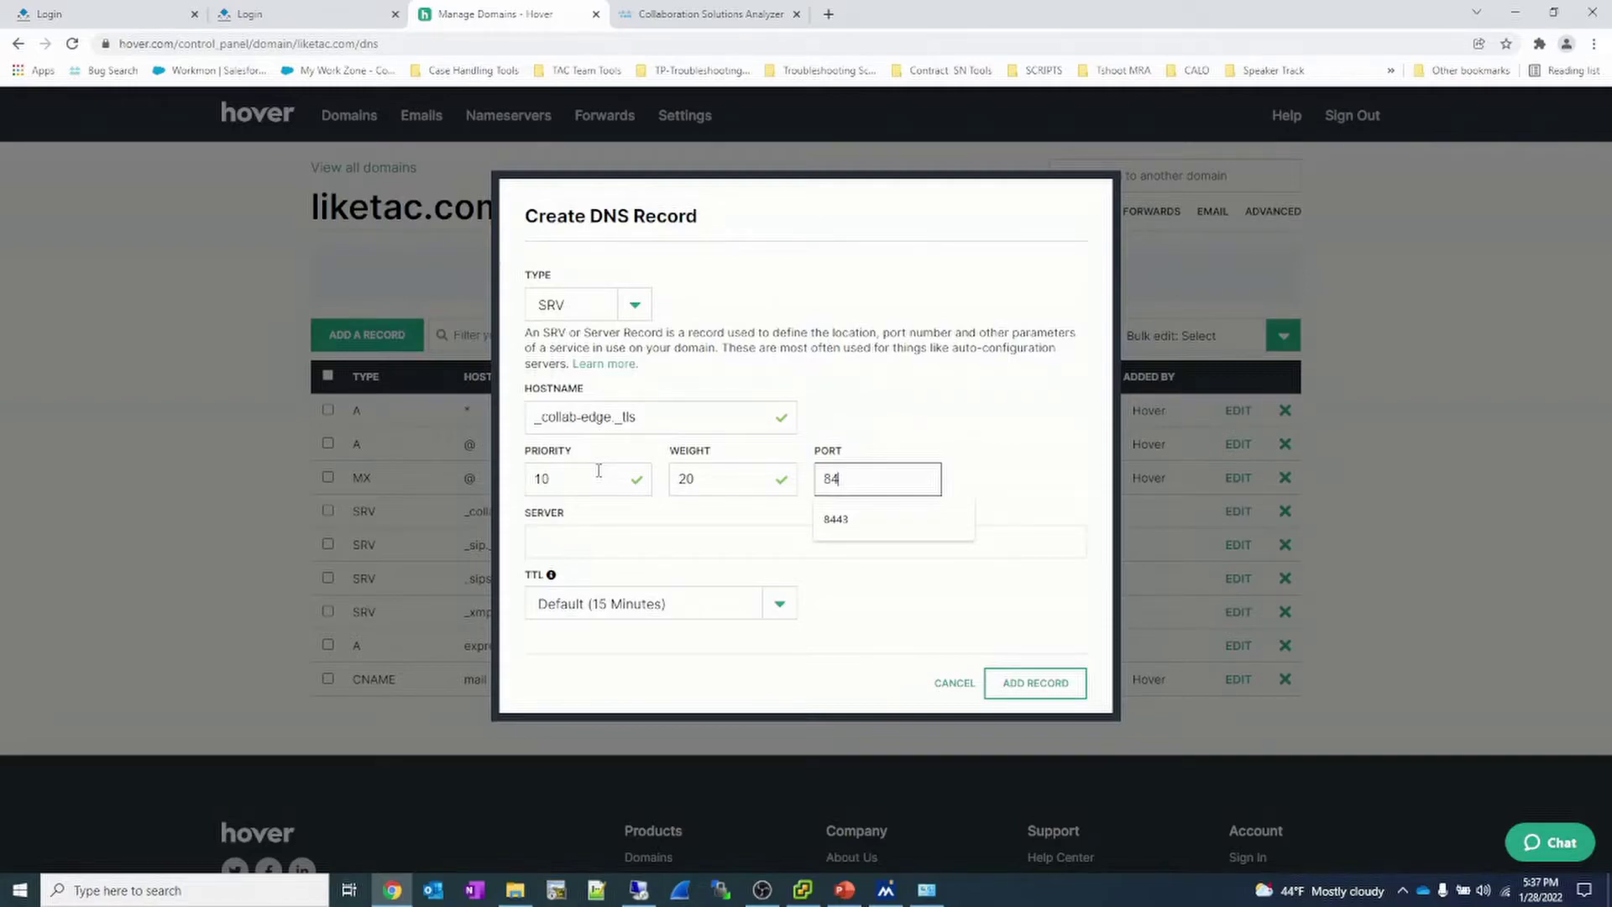
text(43)
- Set the new SRV record's server to expresswaye2.liketac.com and add the record
key(Tab)
text(e)
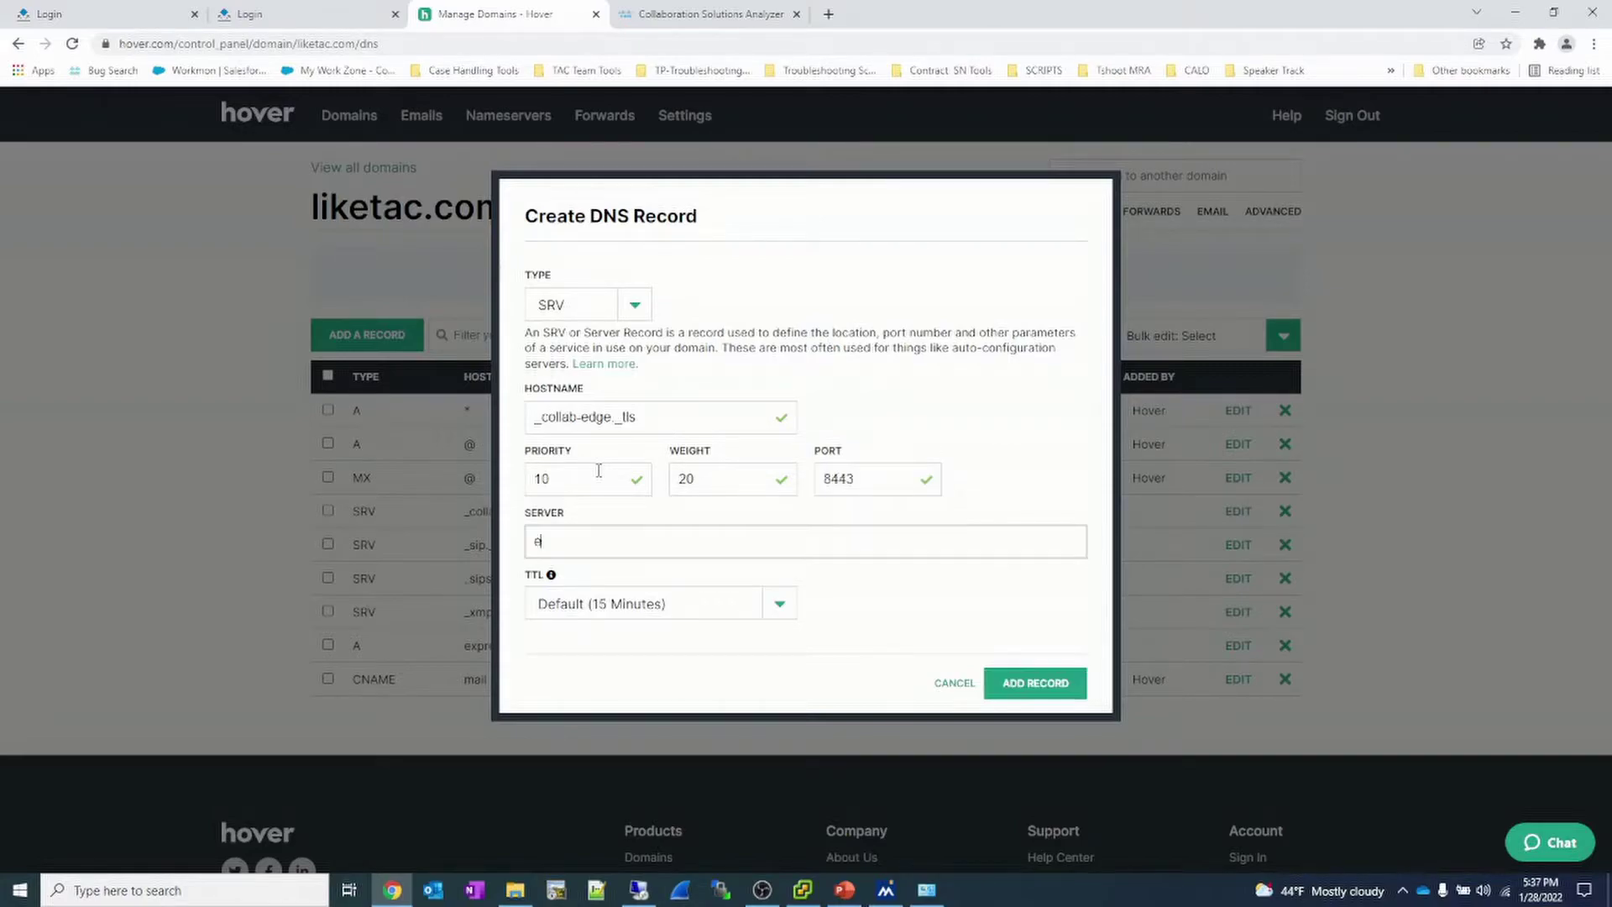
text(x)
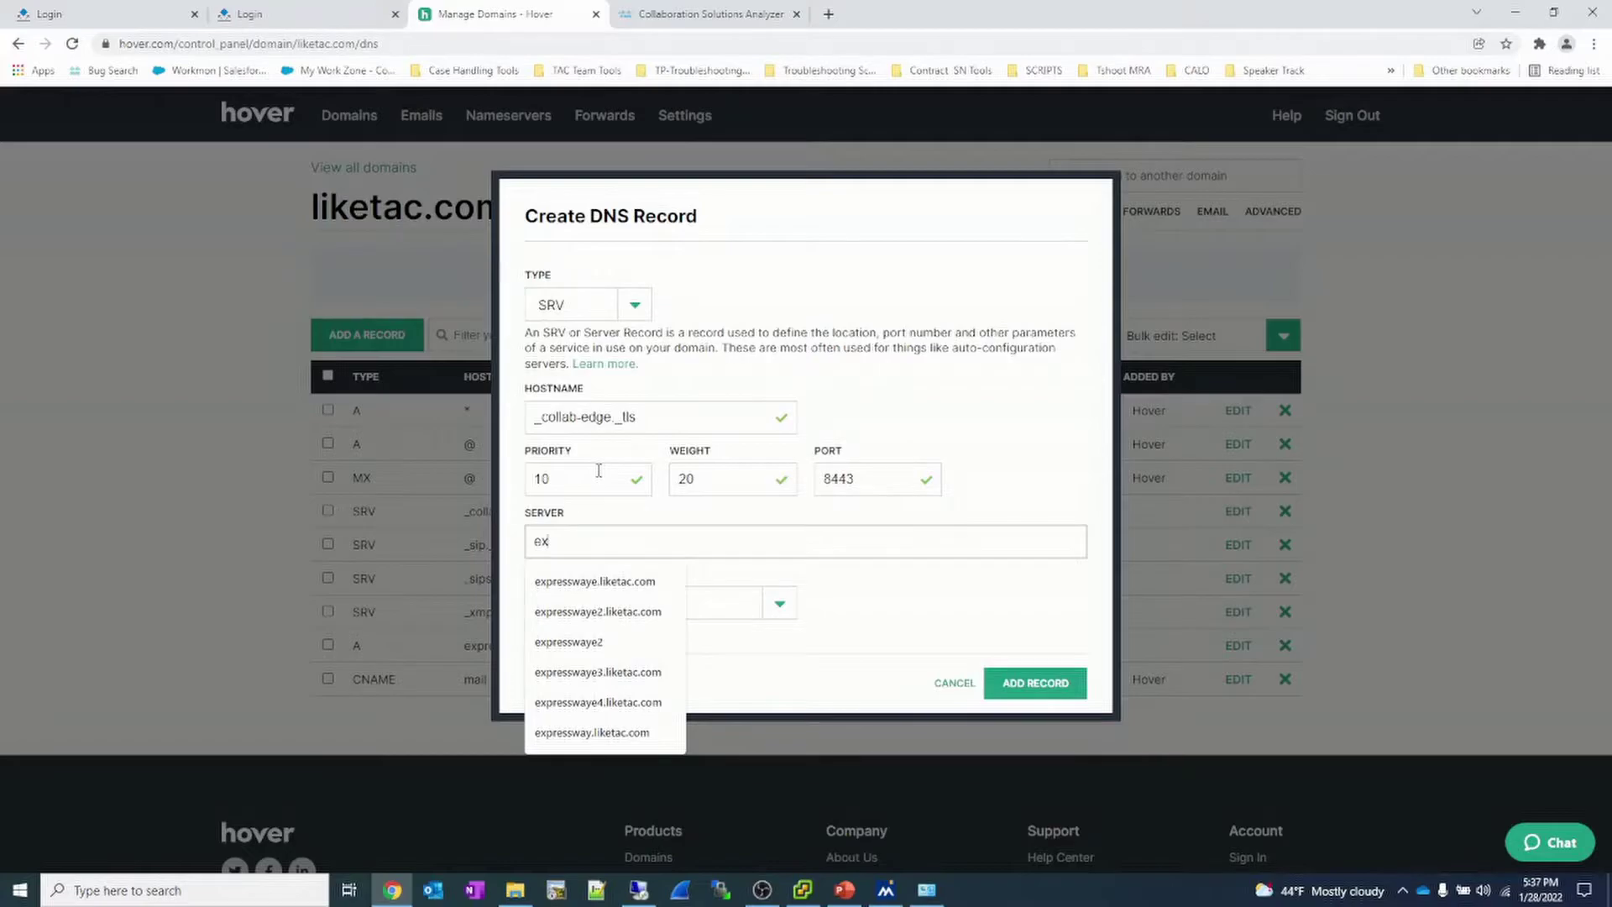
click(610, 611)
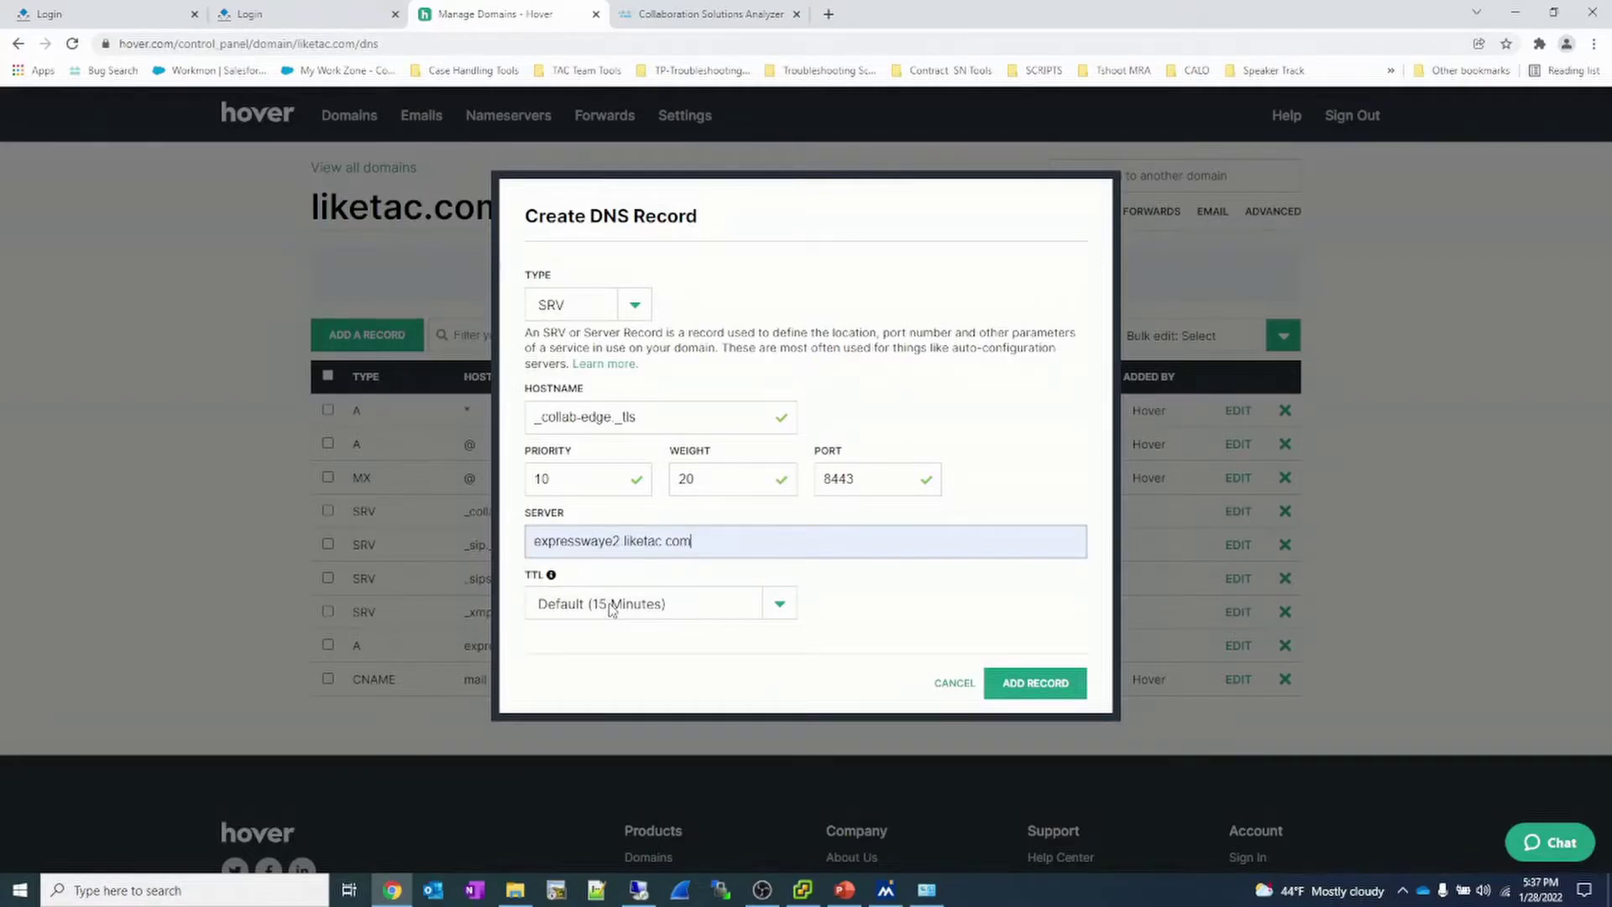
key(Return)
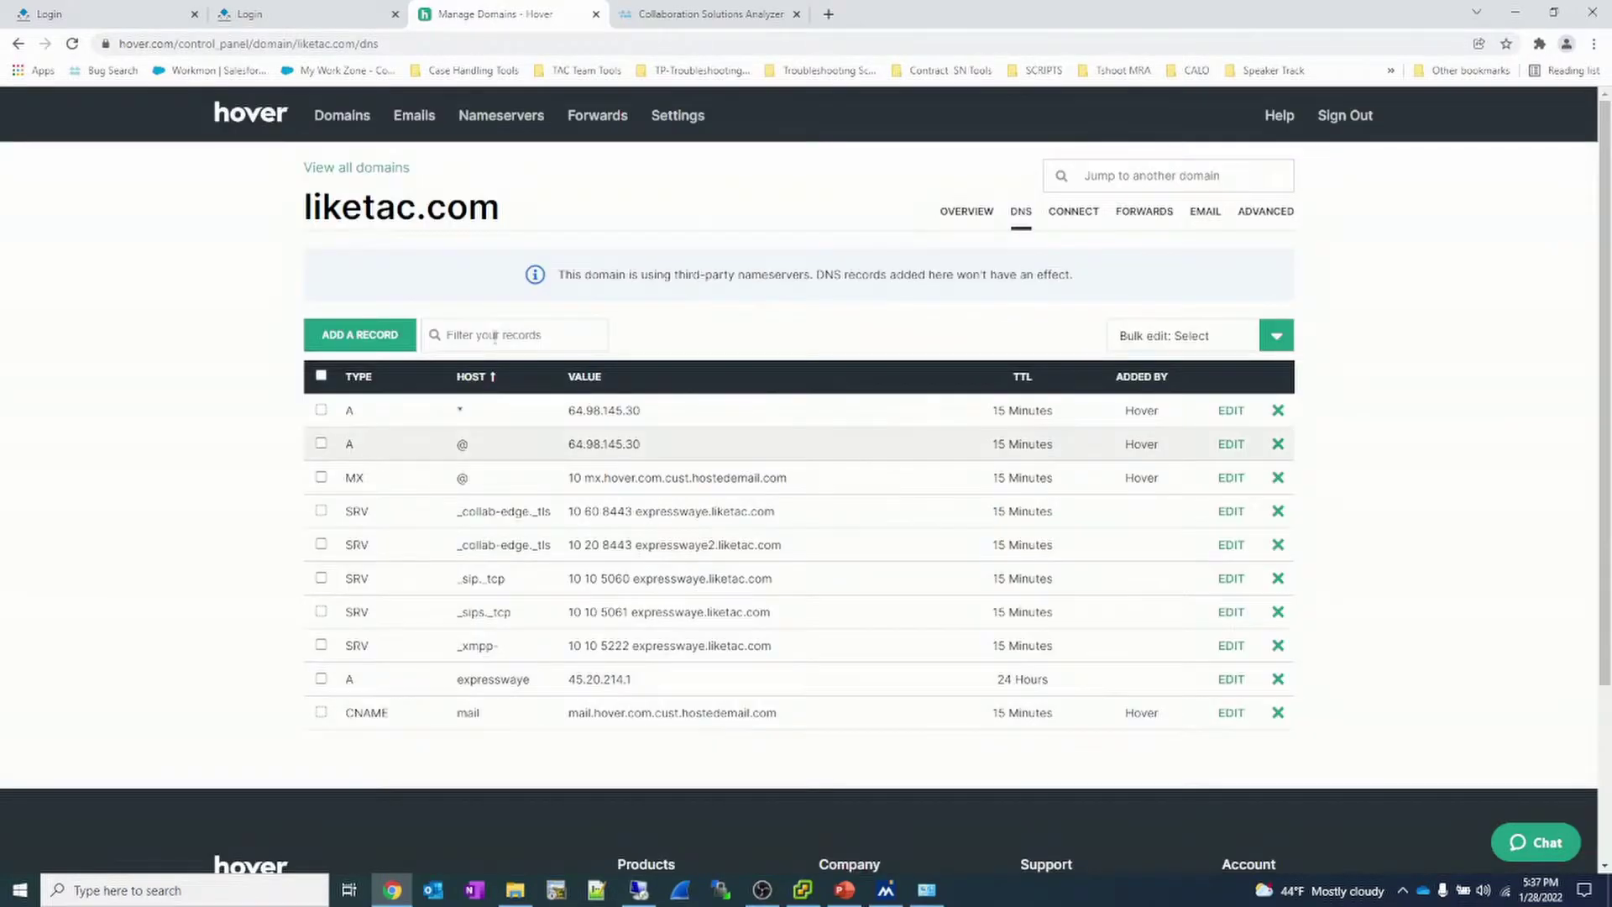
- Start another SRV record for _collab-edge._tls with priority 10, weight 20 and port 8443
click(389, 338)
click(552, 415)
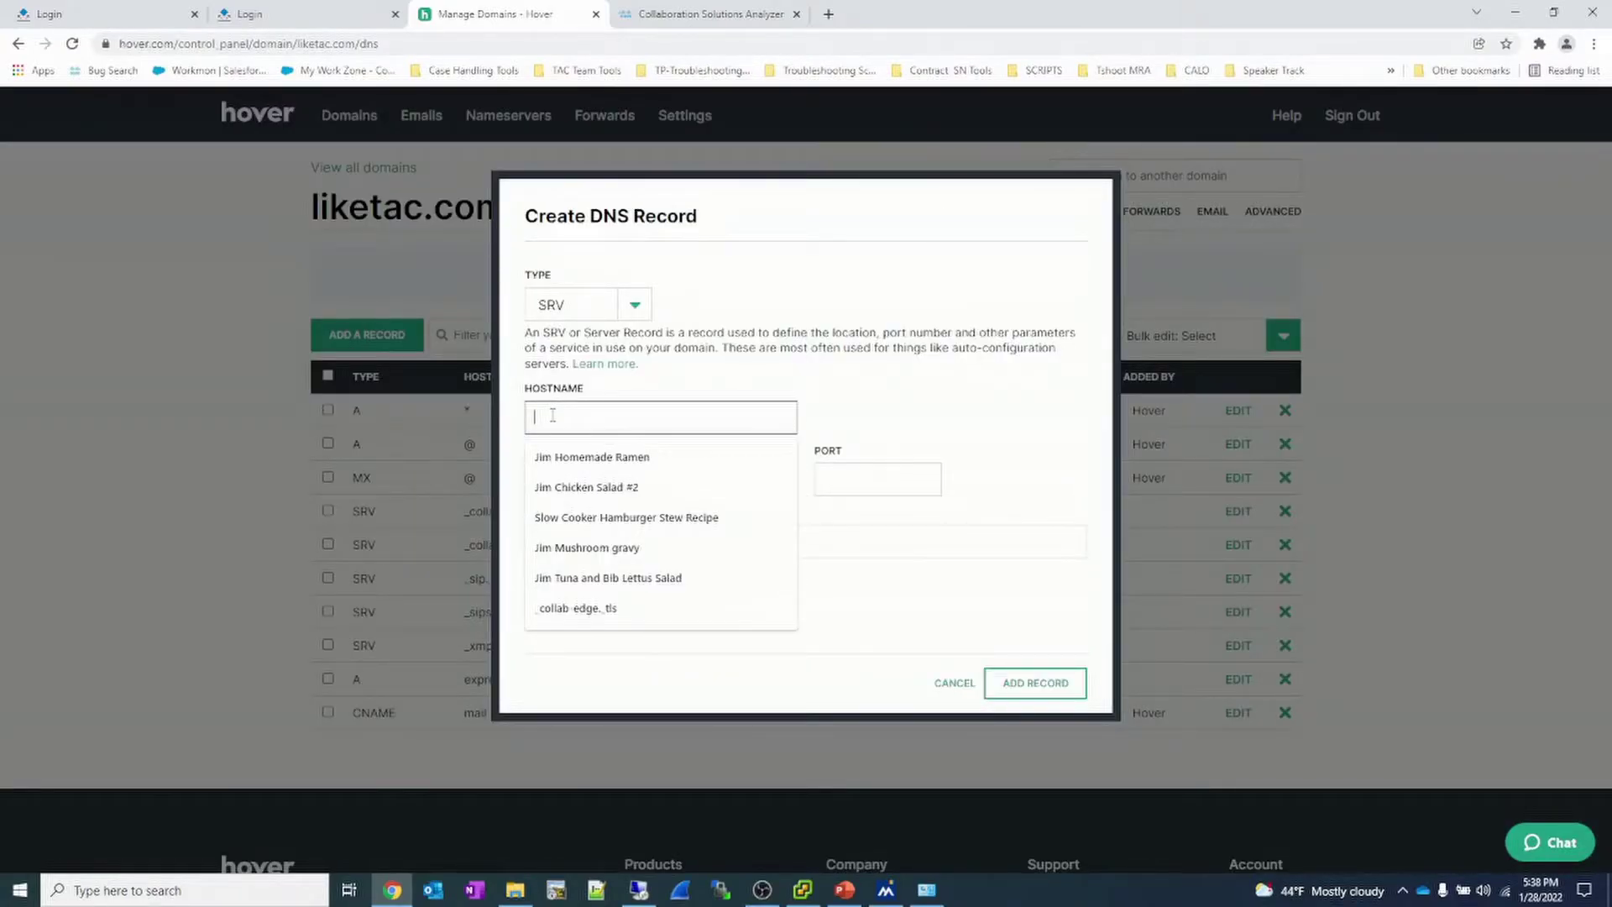
key(ctrl+v)
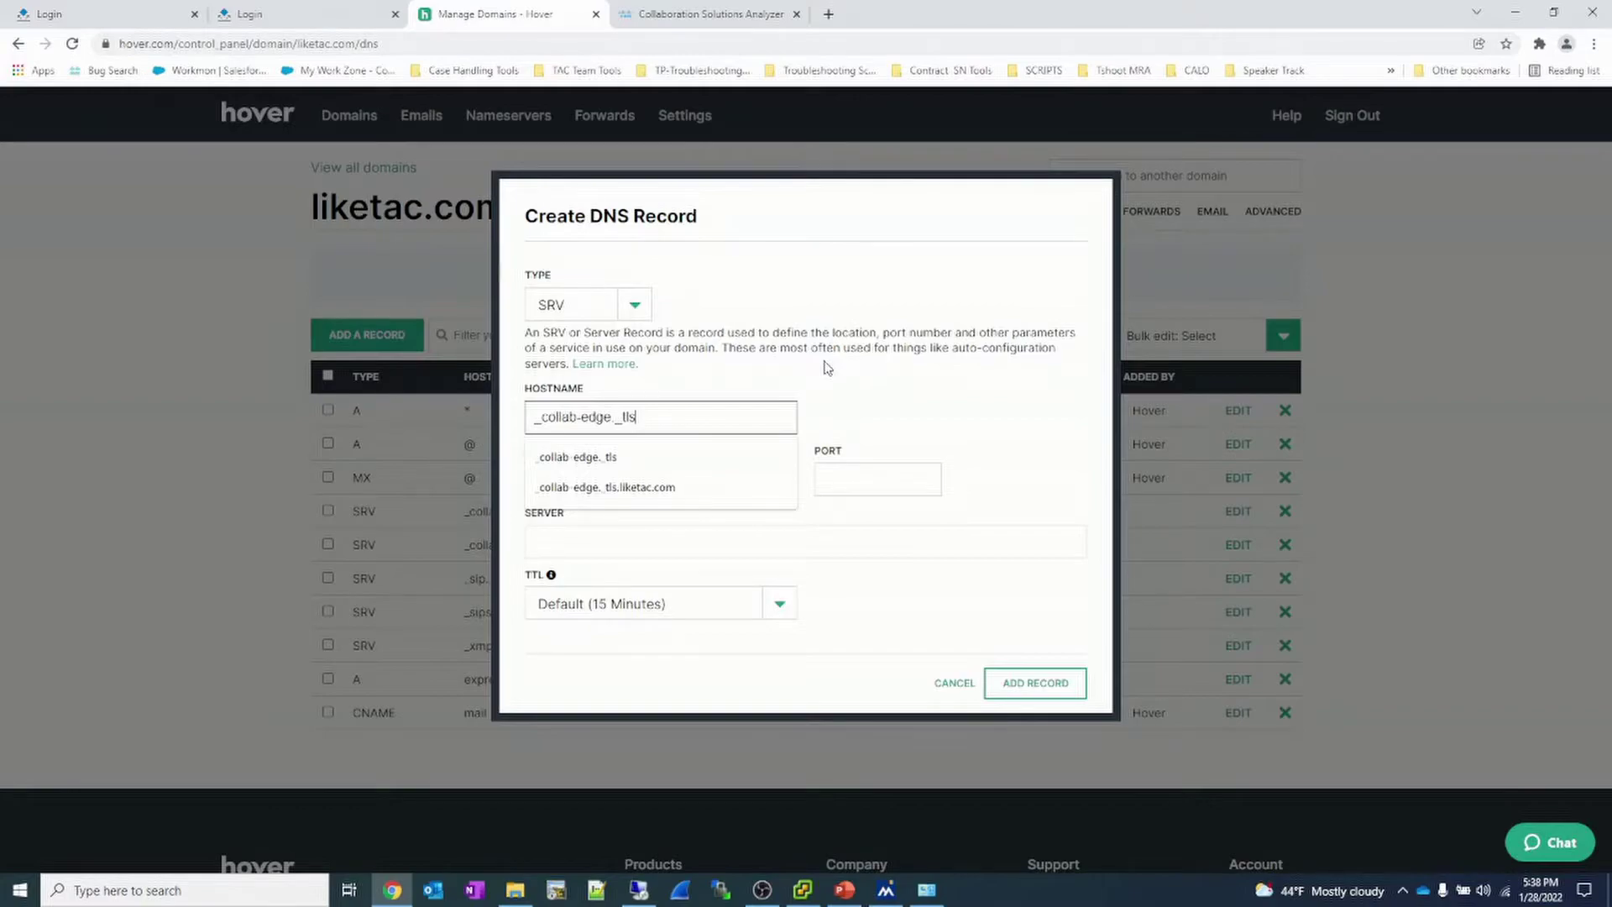
key(Tab)
text(10)
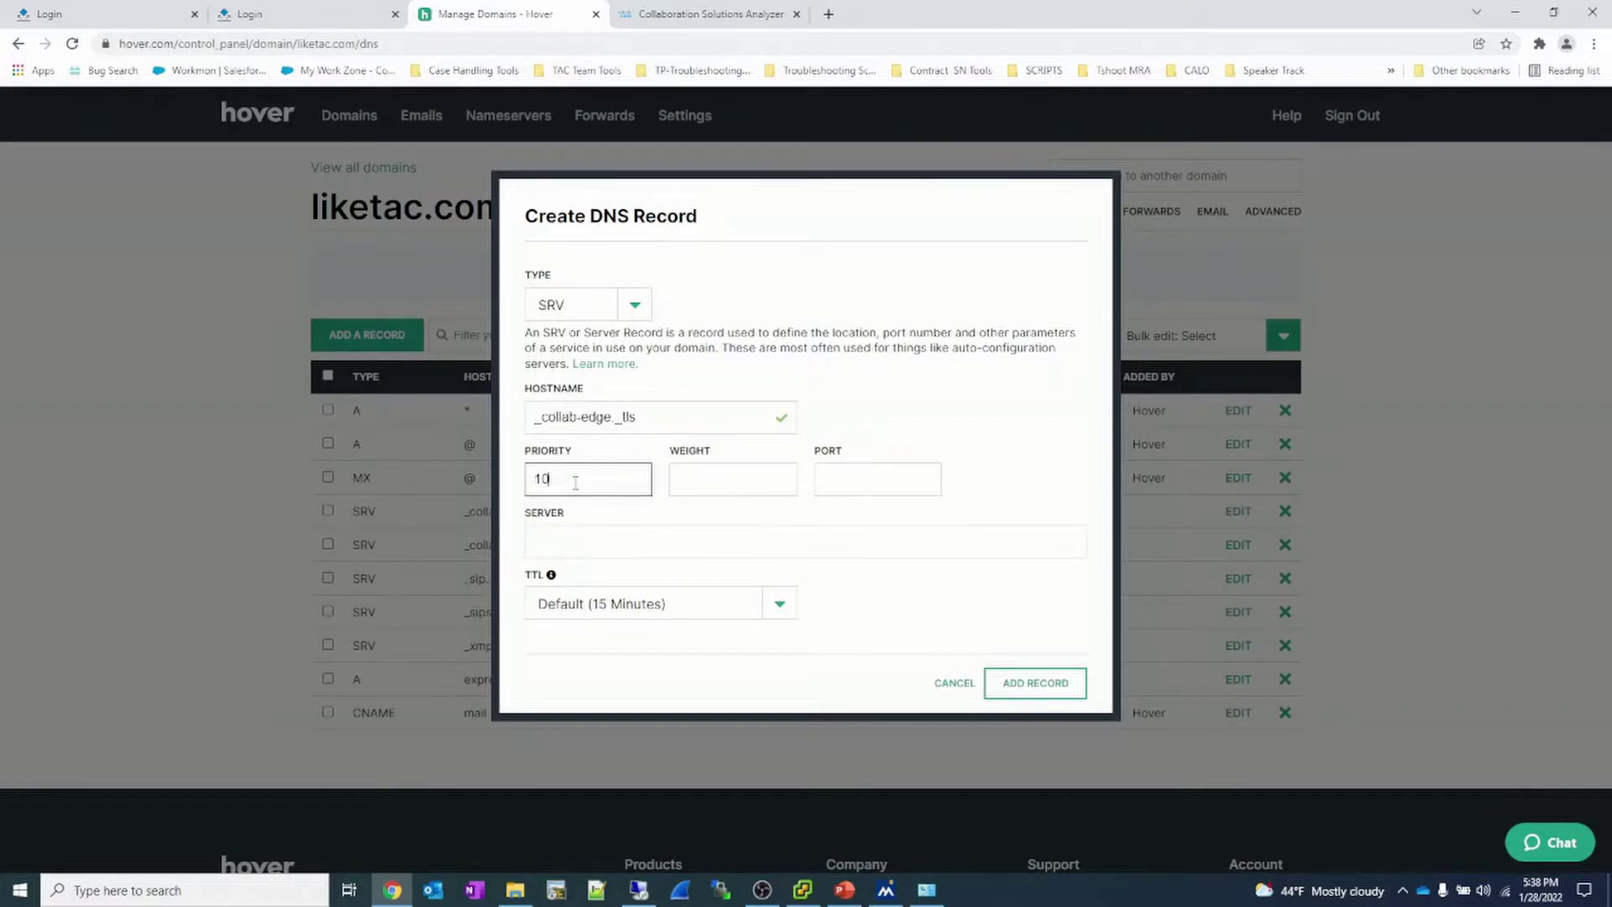
key(Tab)
text(20)
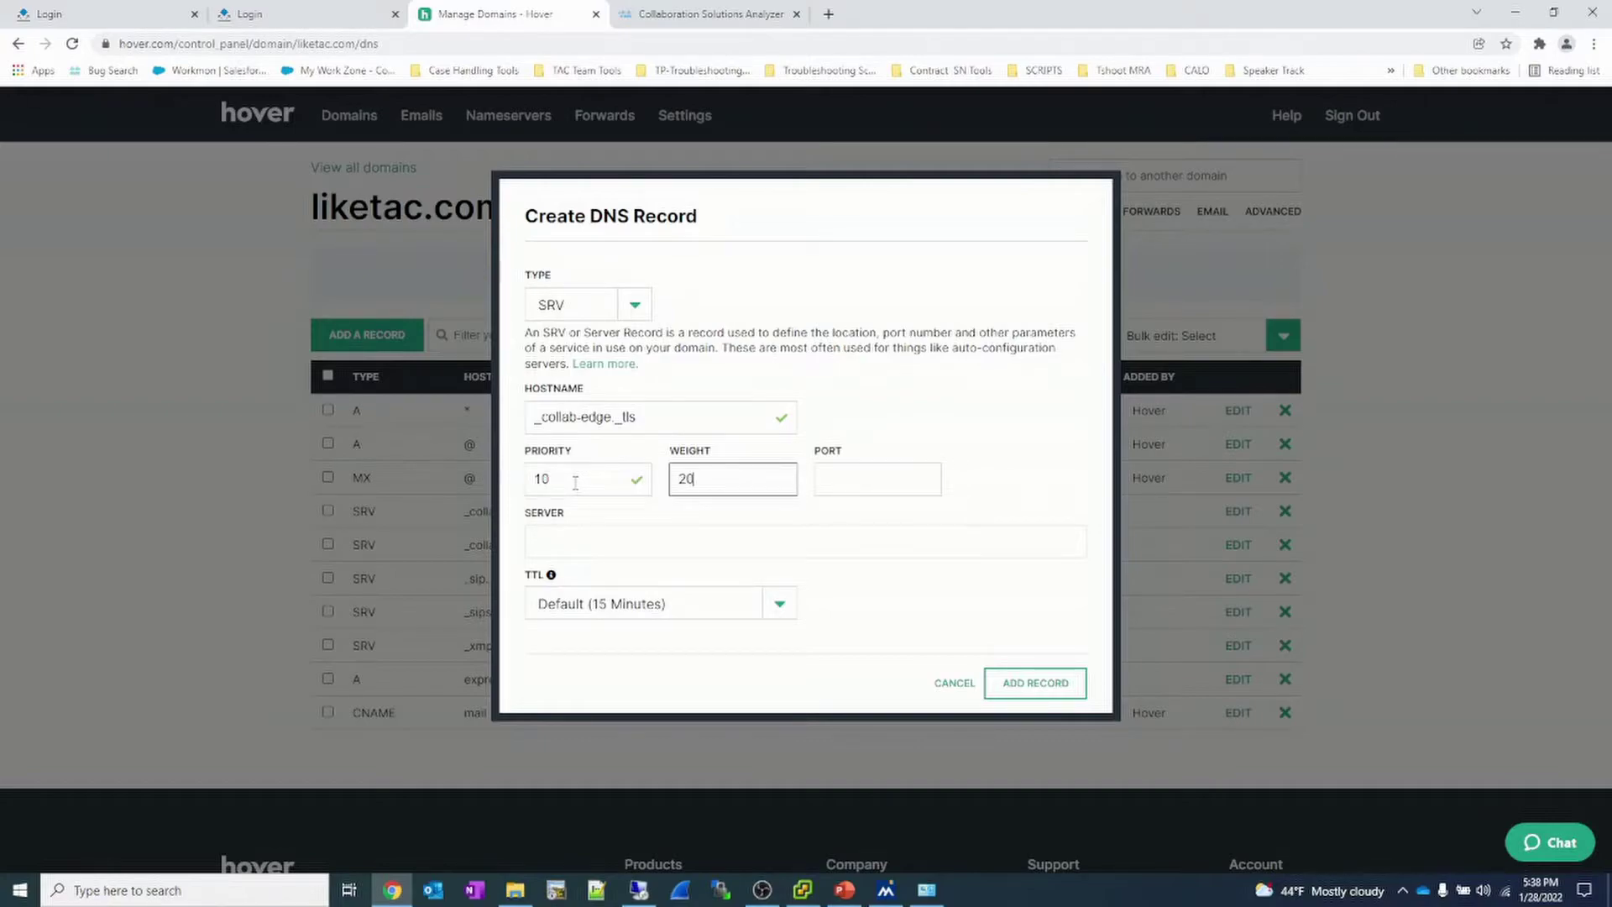
key(Tab)
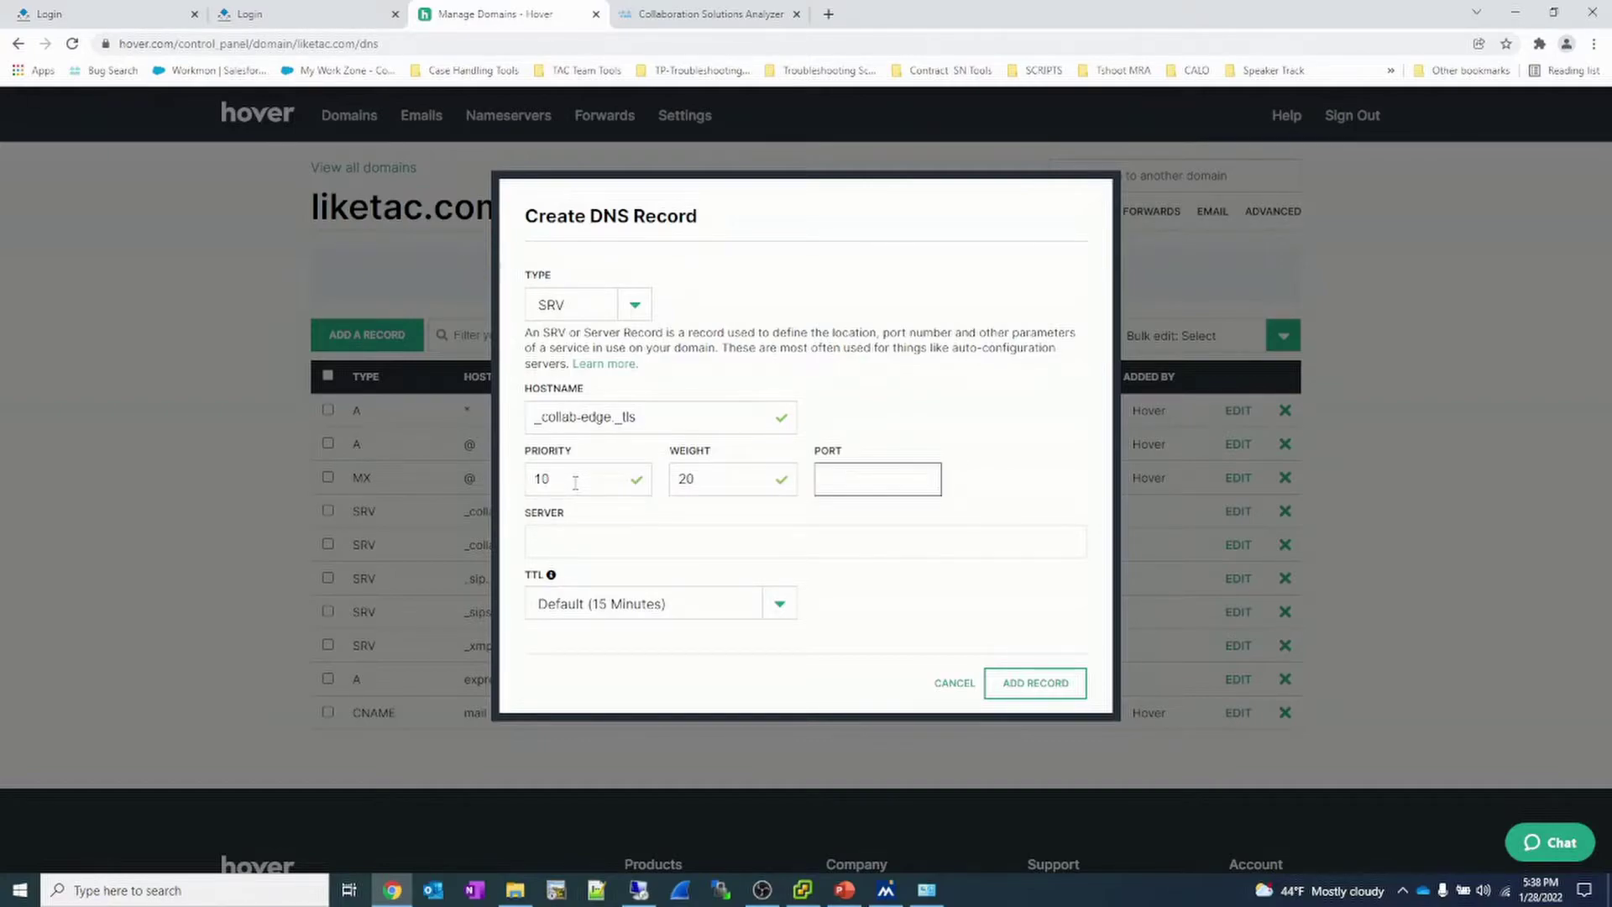
text(8443)
- Point this SRV record to the server expresswaye3.liketac.com and add it to the domain
key(Tab)
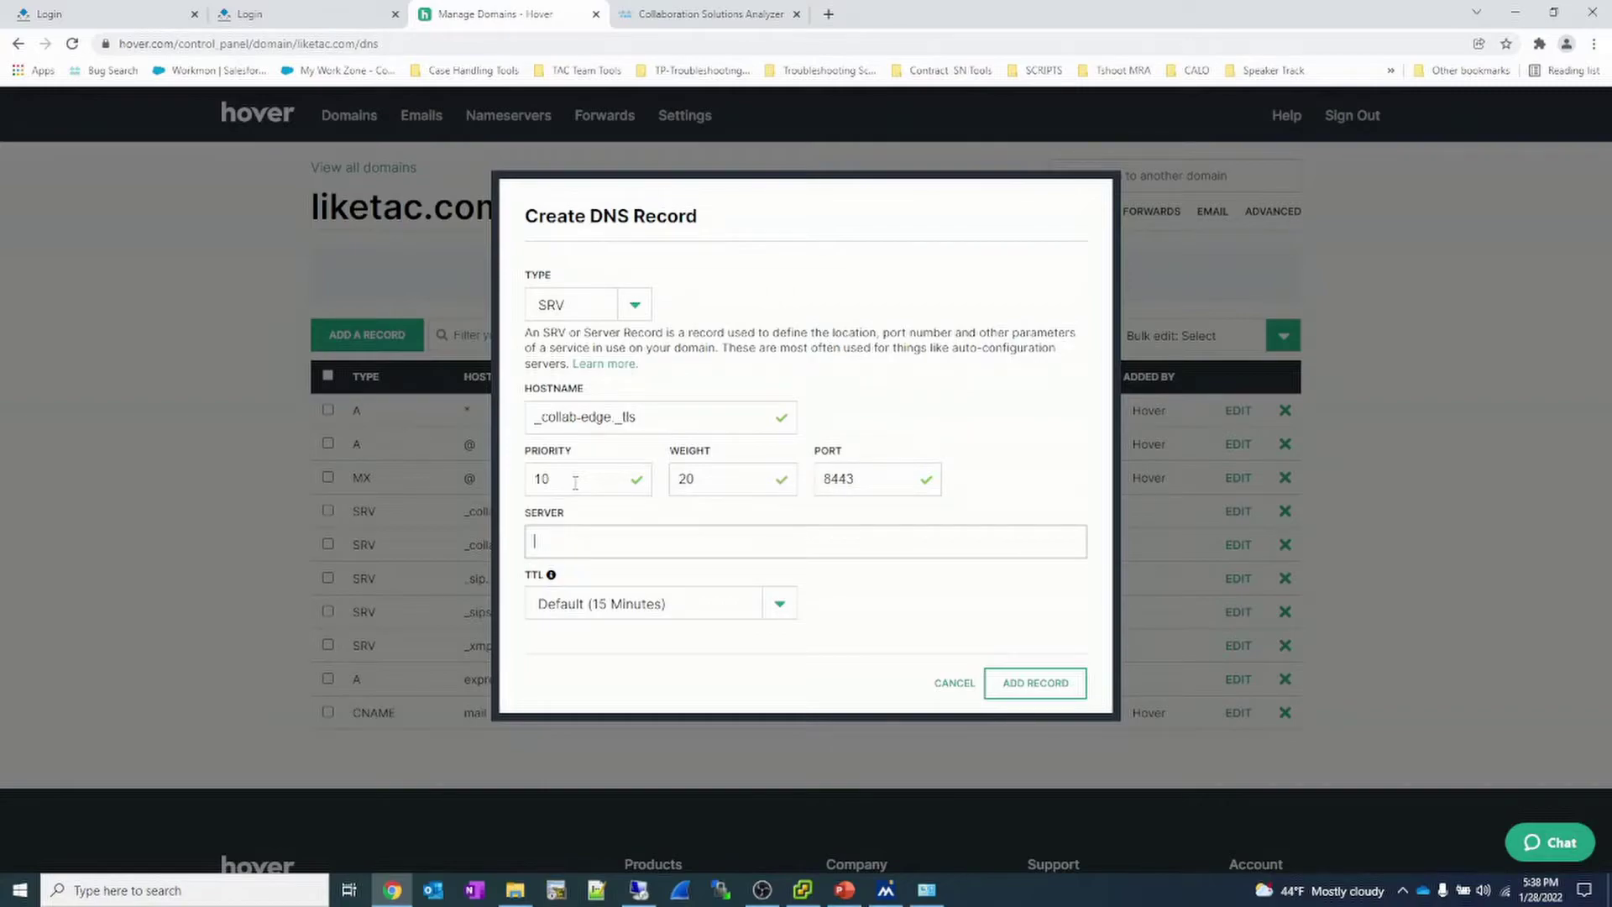
text(expresswaye3.liketac.com)
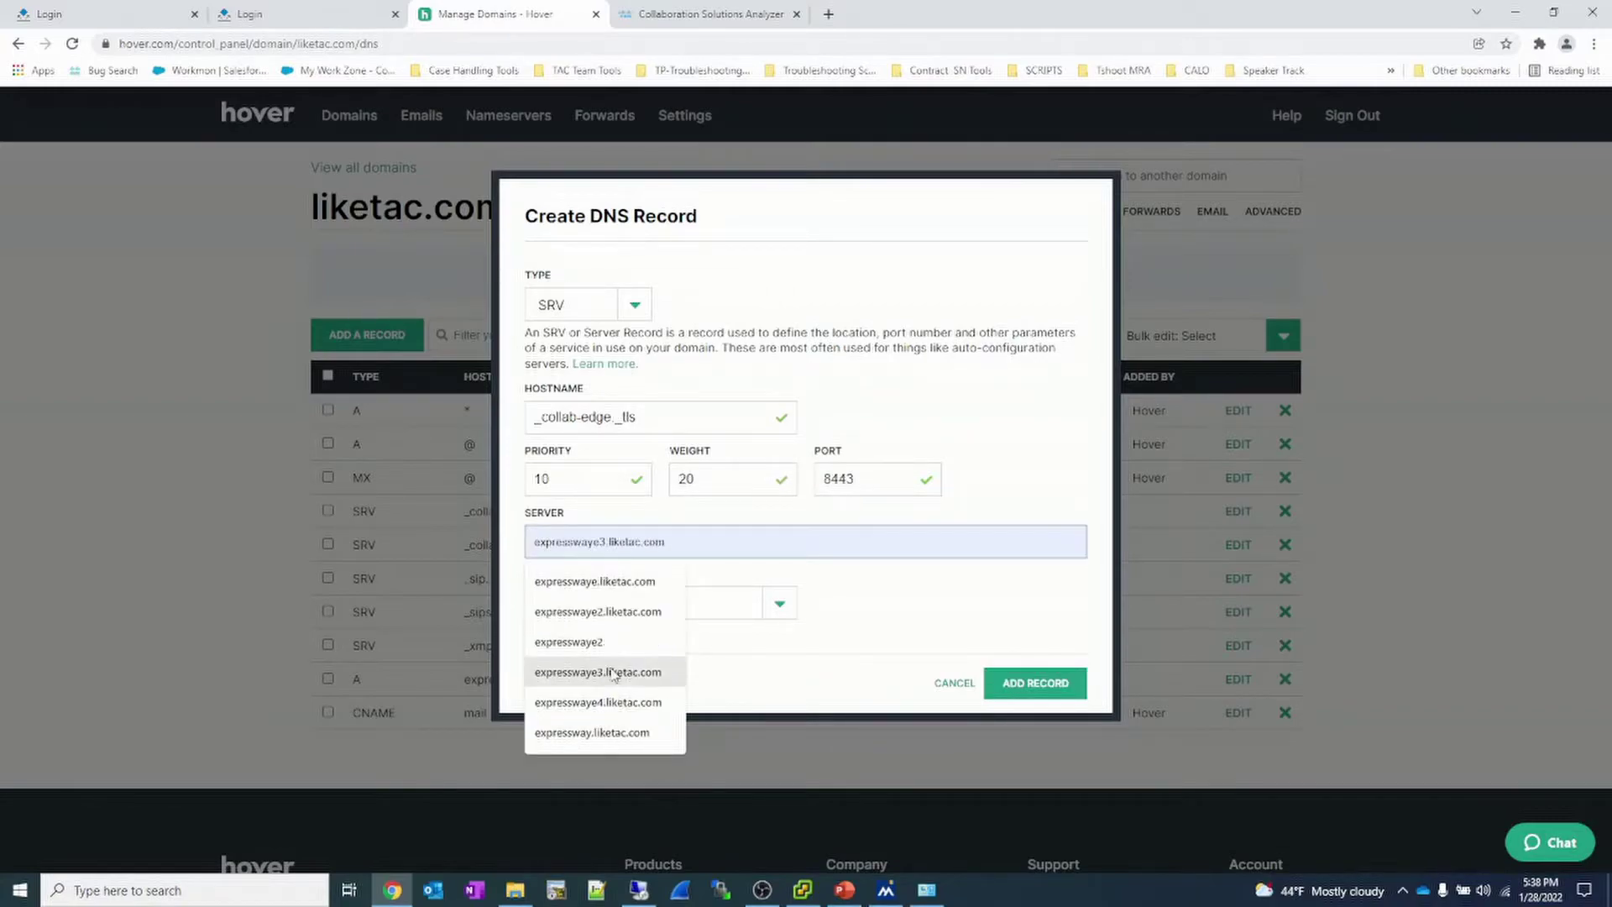
click(614, 673)
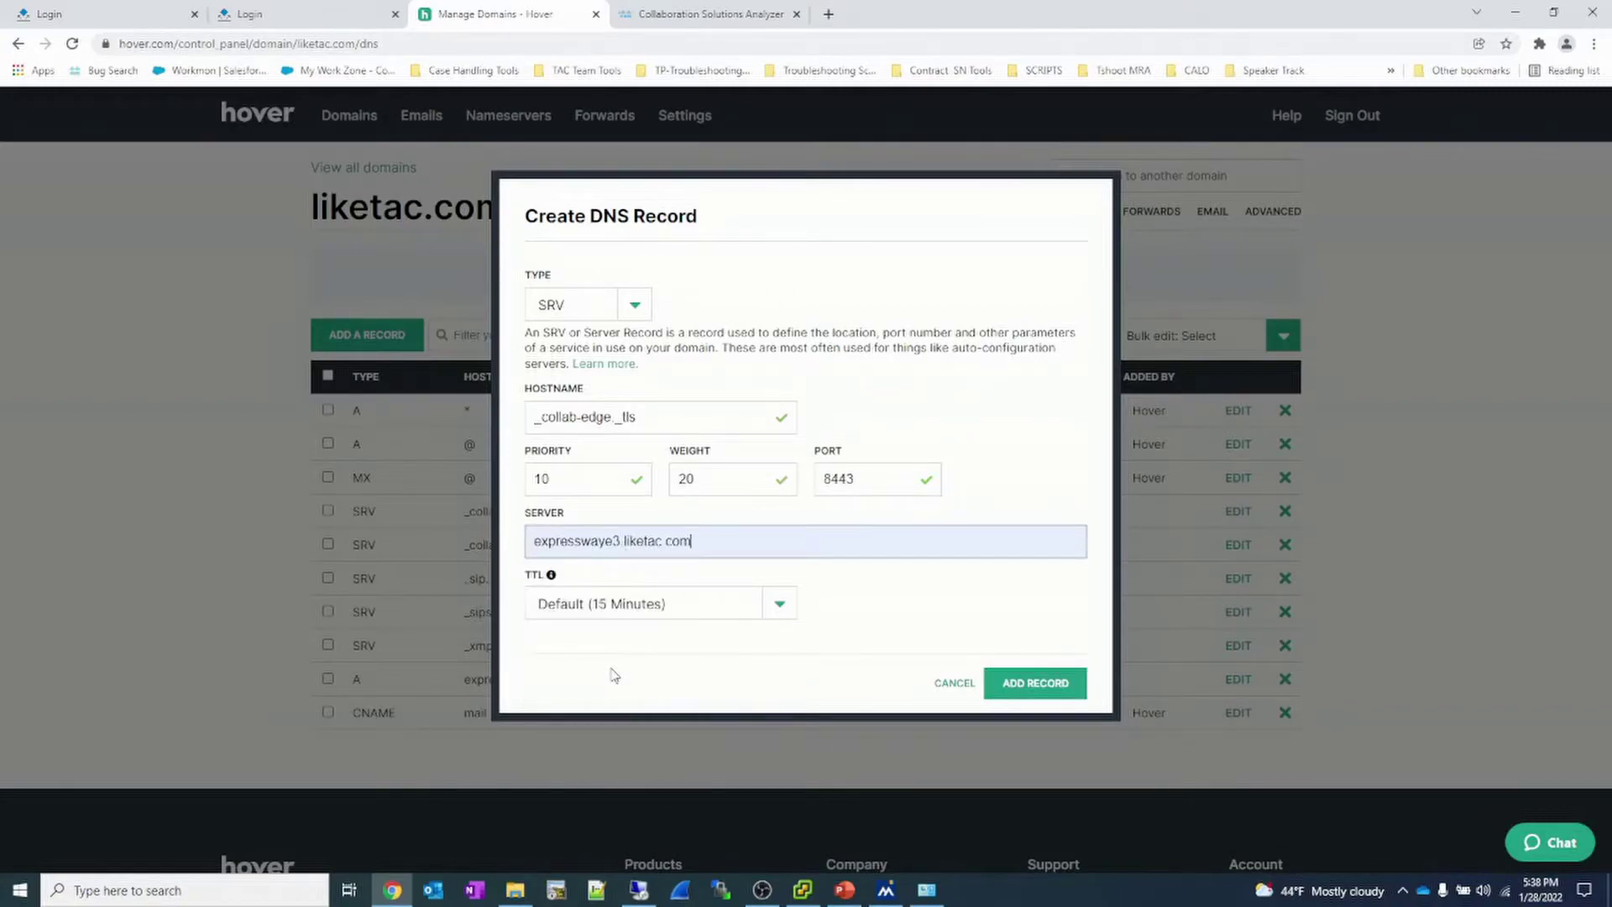
click(1050, 685)
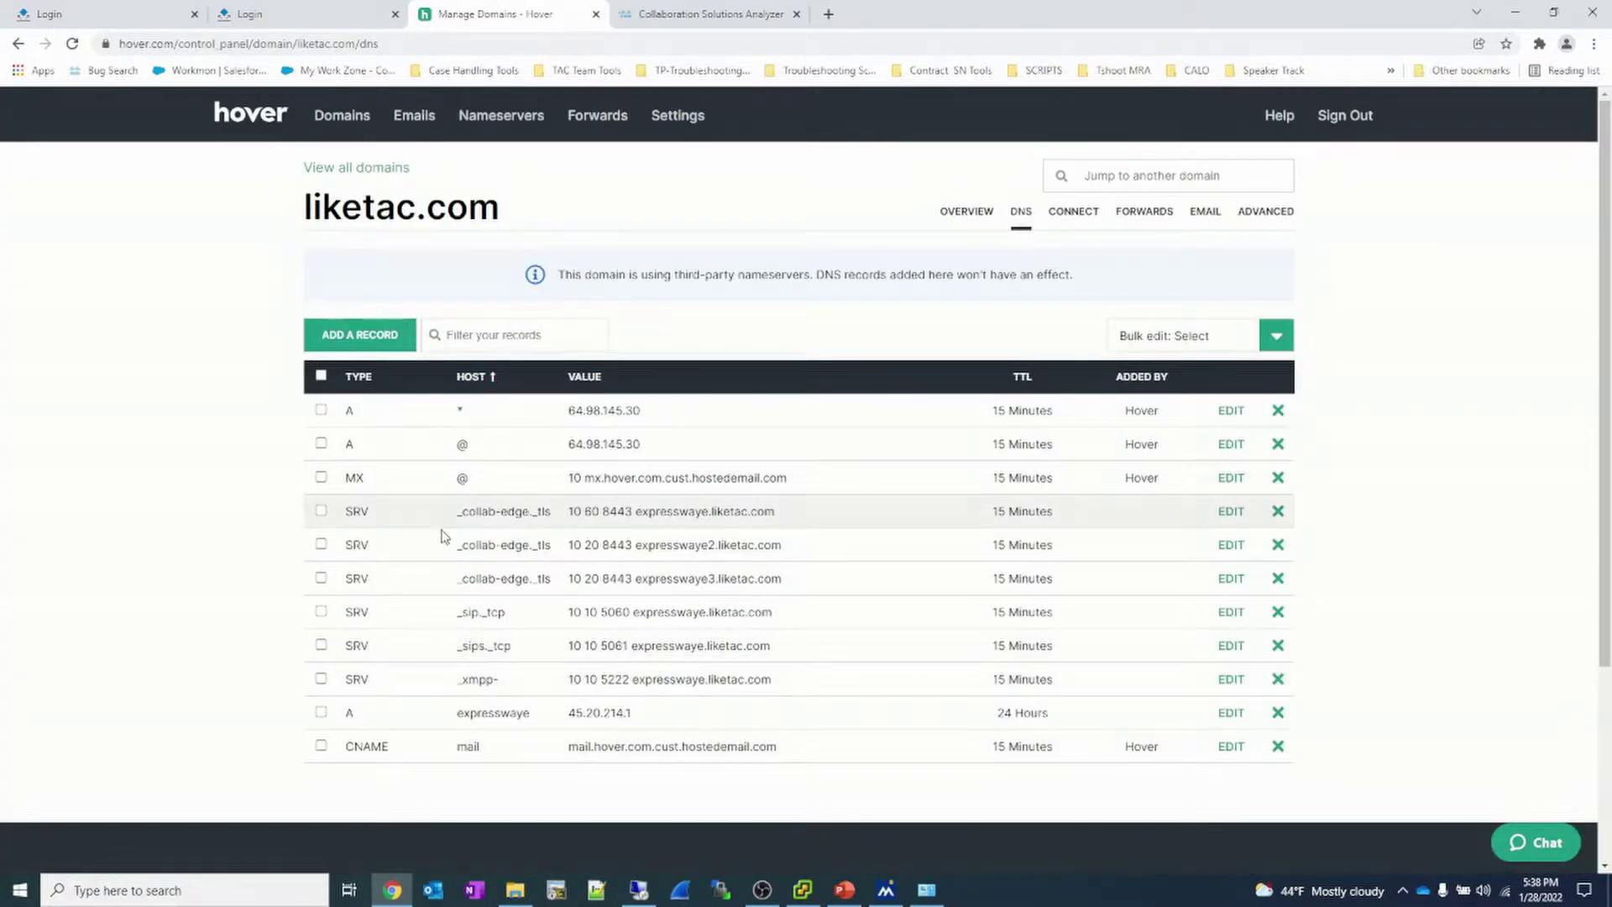
- Start a backup SRV record for _collab-edge._tls with priority 20, weight 0 and port 8443
click(359, 338)
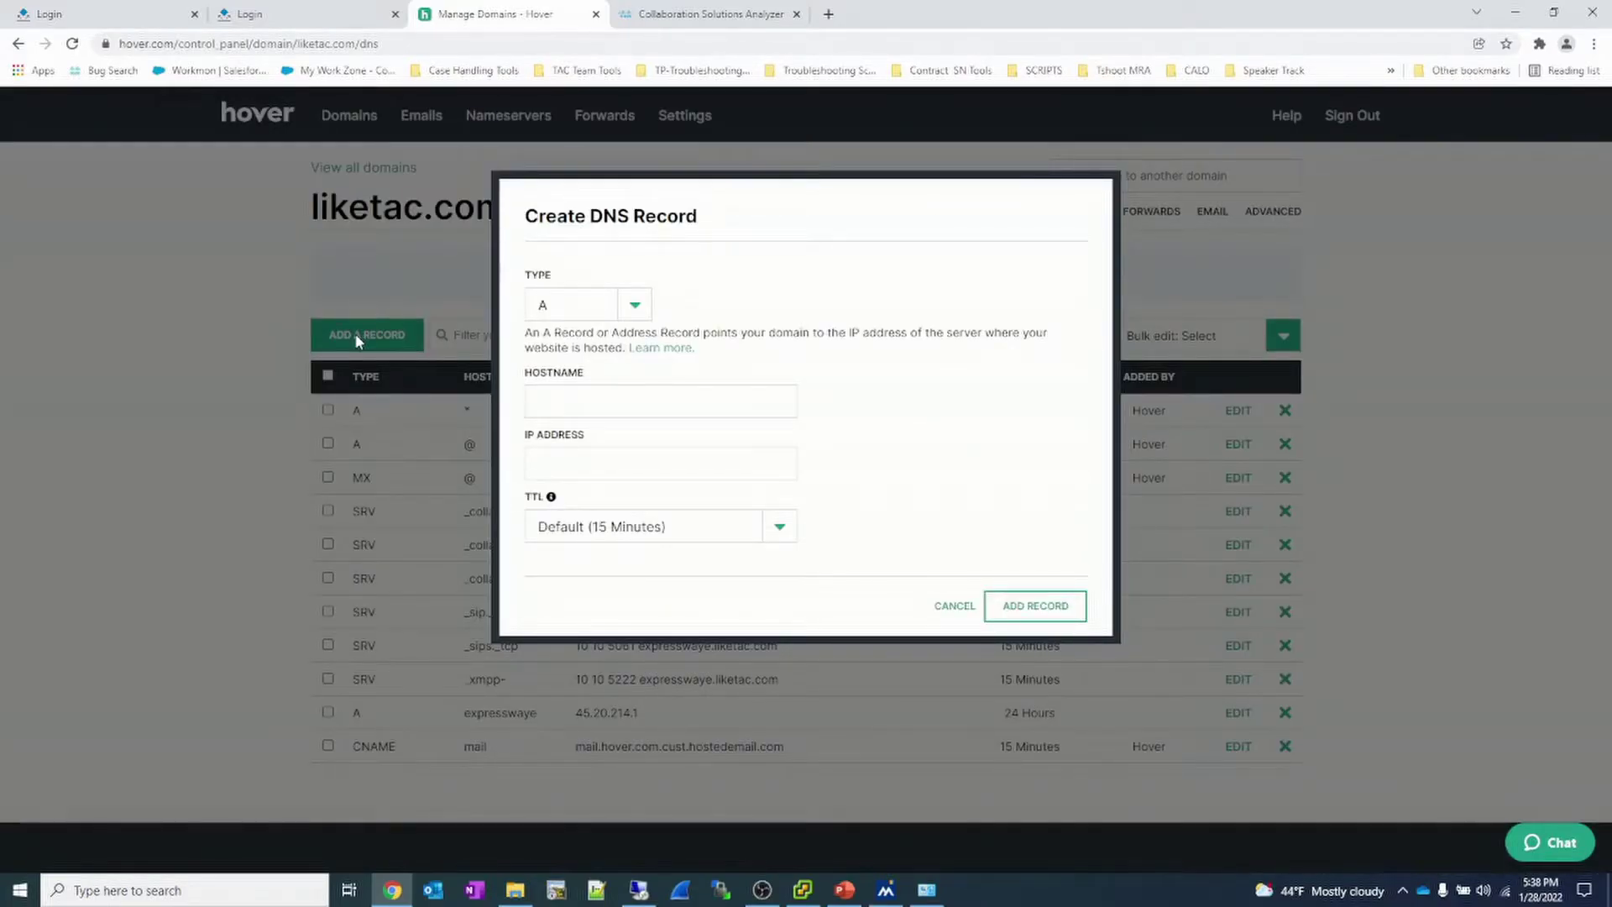
click(588, 304)
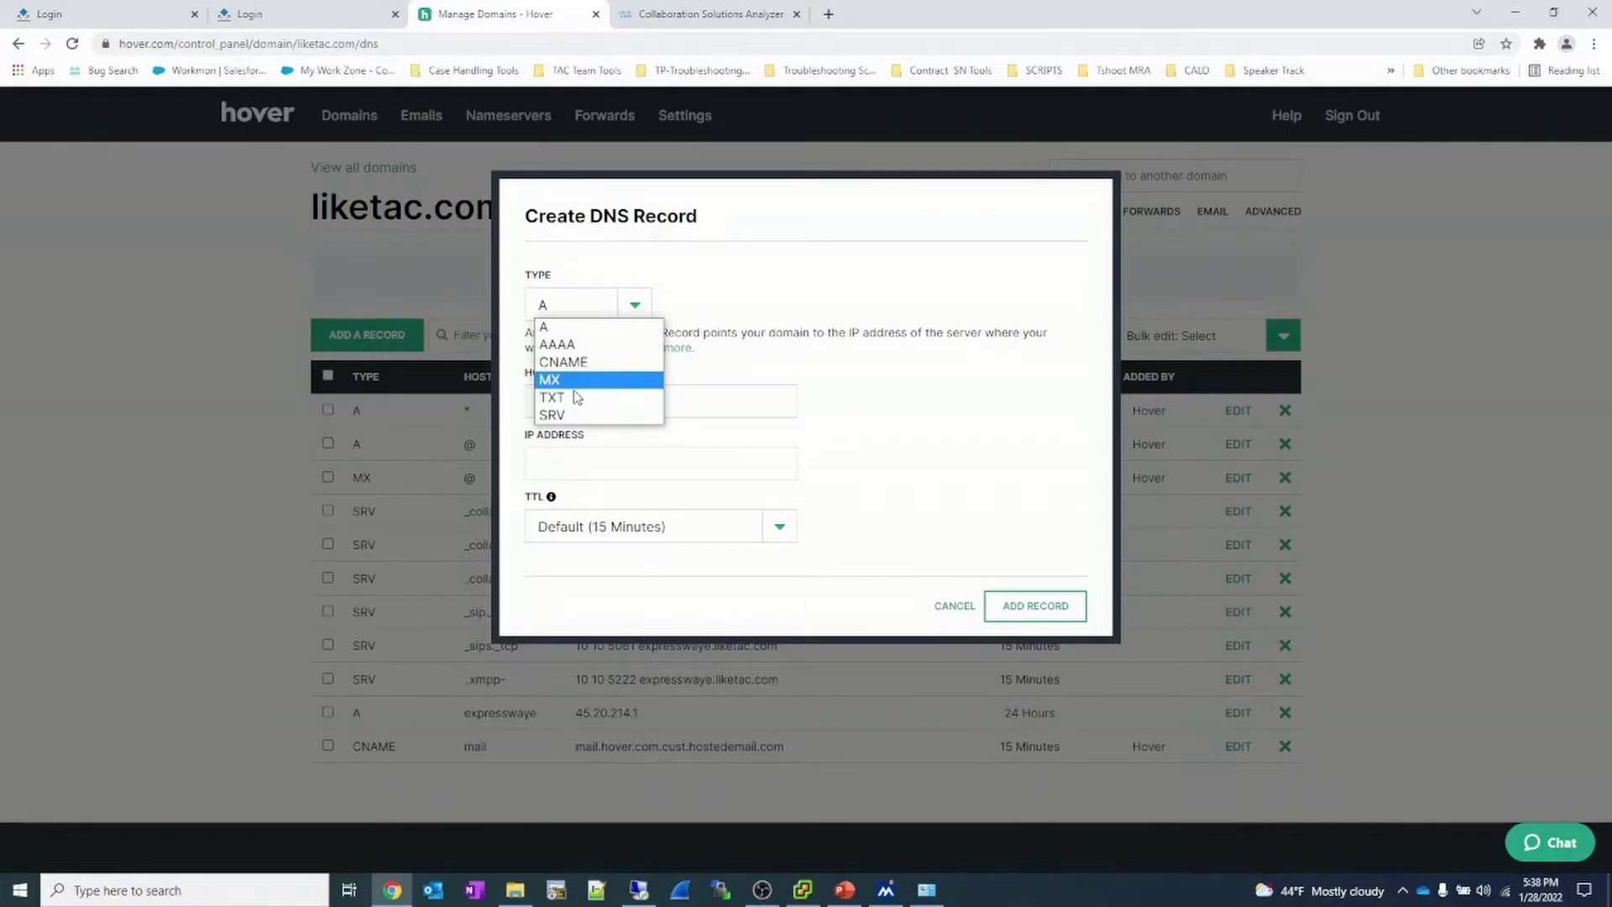
click(552, 415)
click(569, 416)
text(_collab-edge._tls)
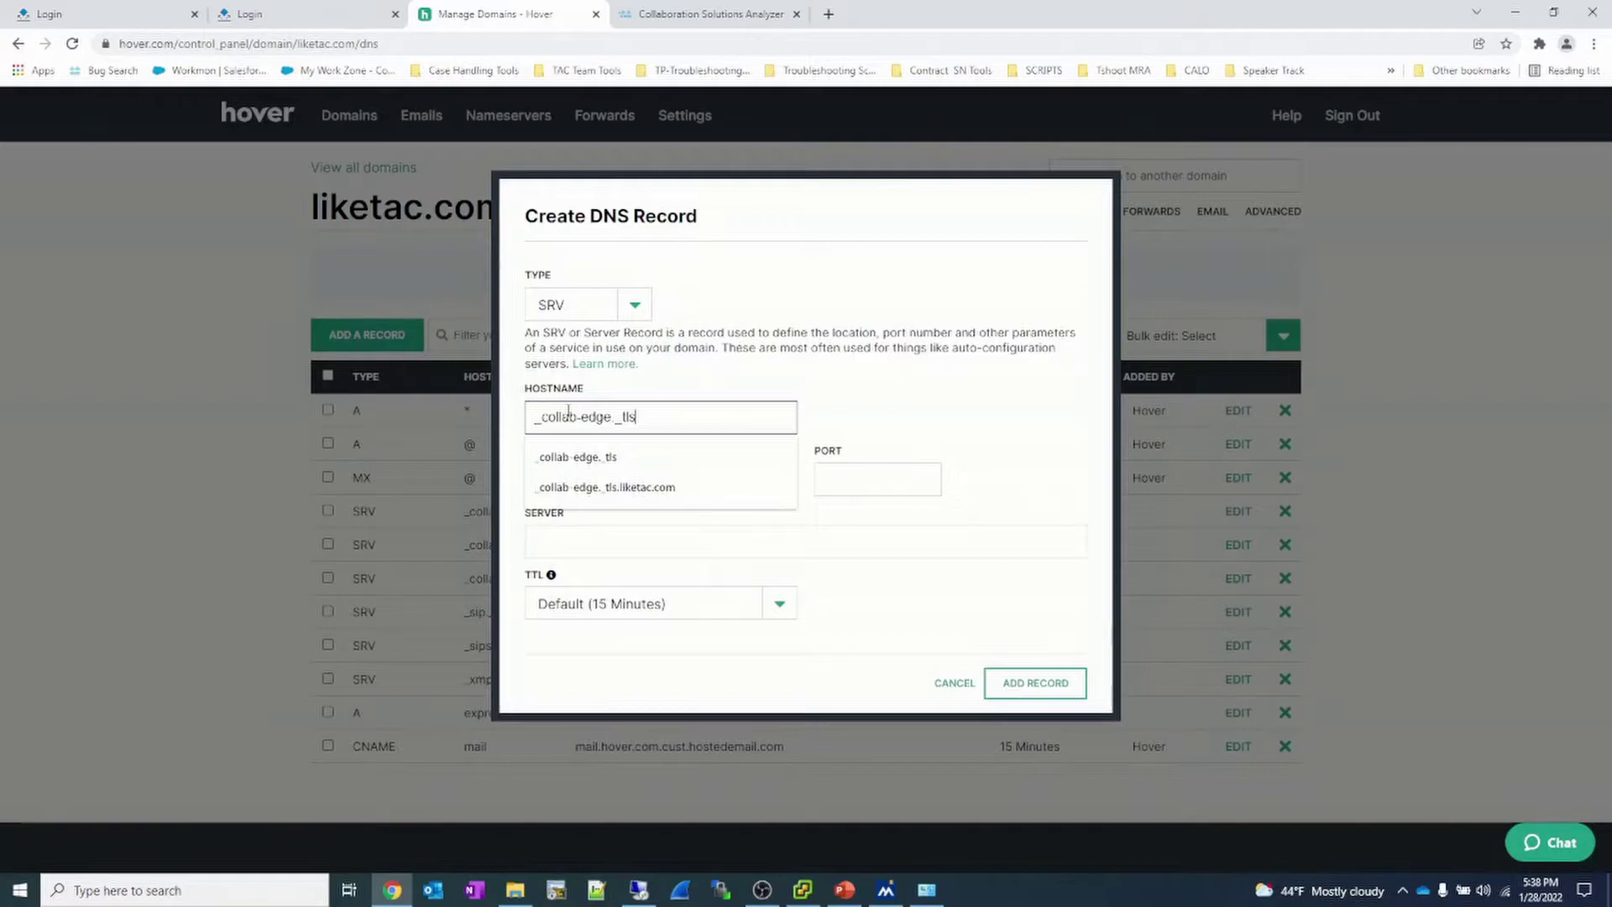
click(603, 483)
text(20)
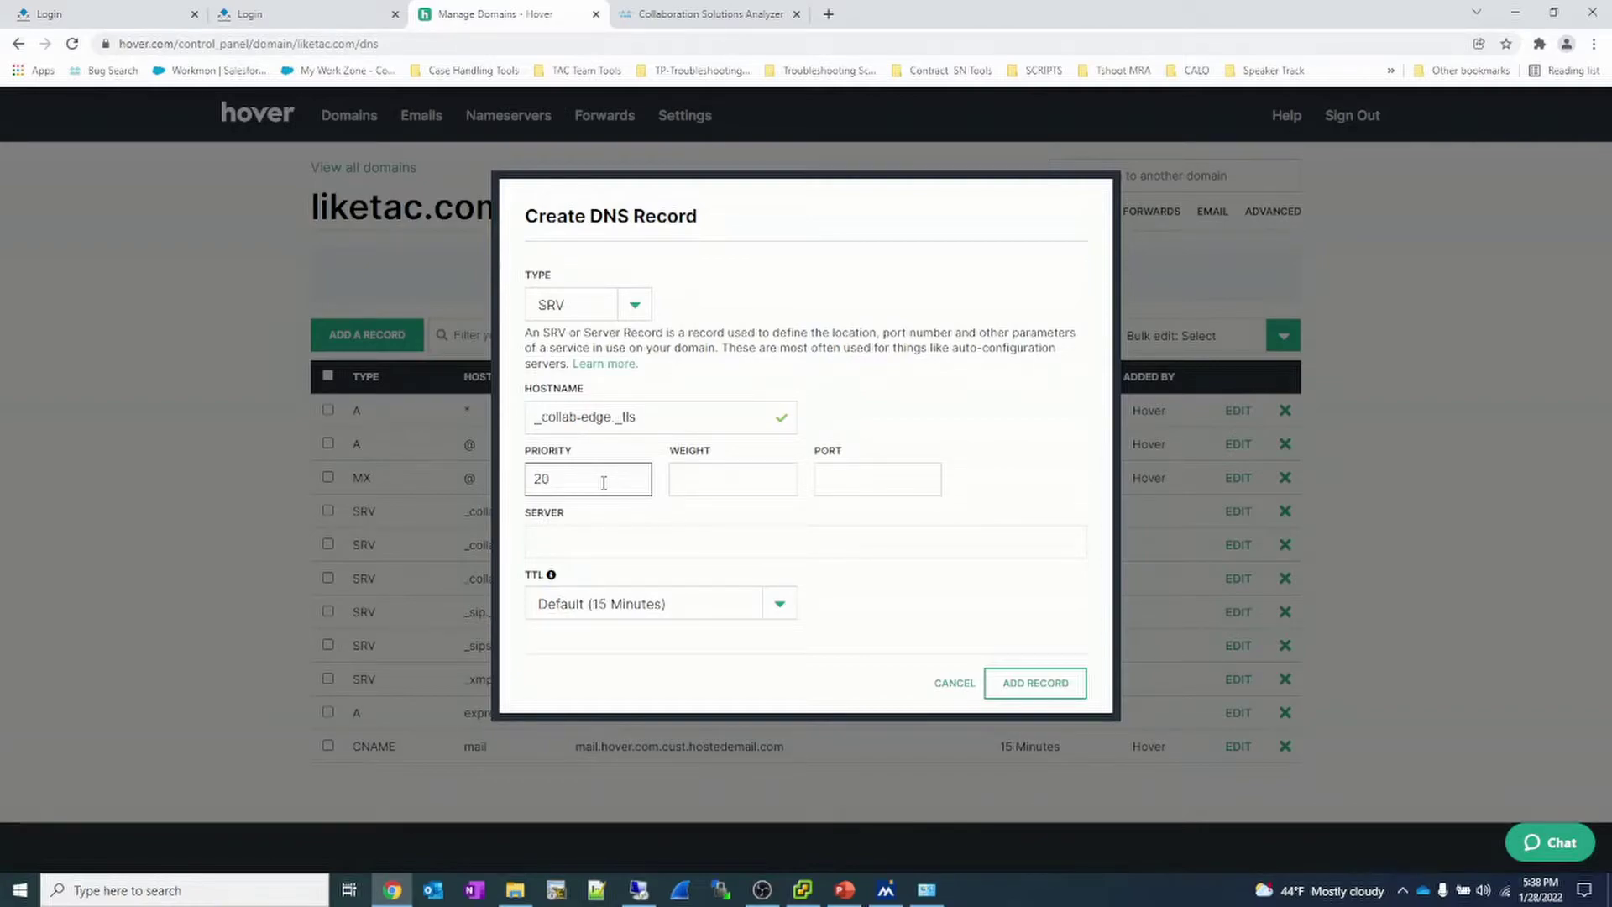
key(Tab)
text(0)
key(Tab)
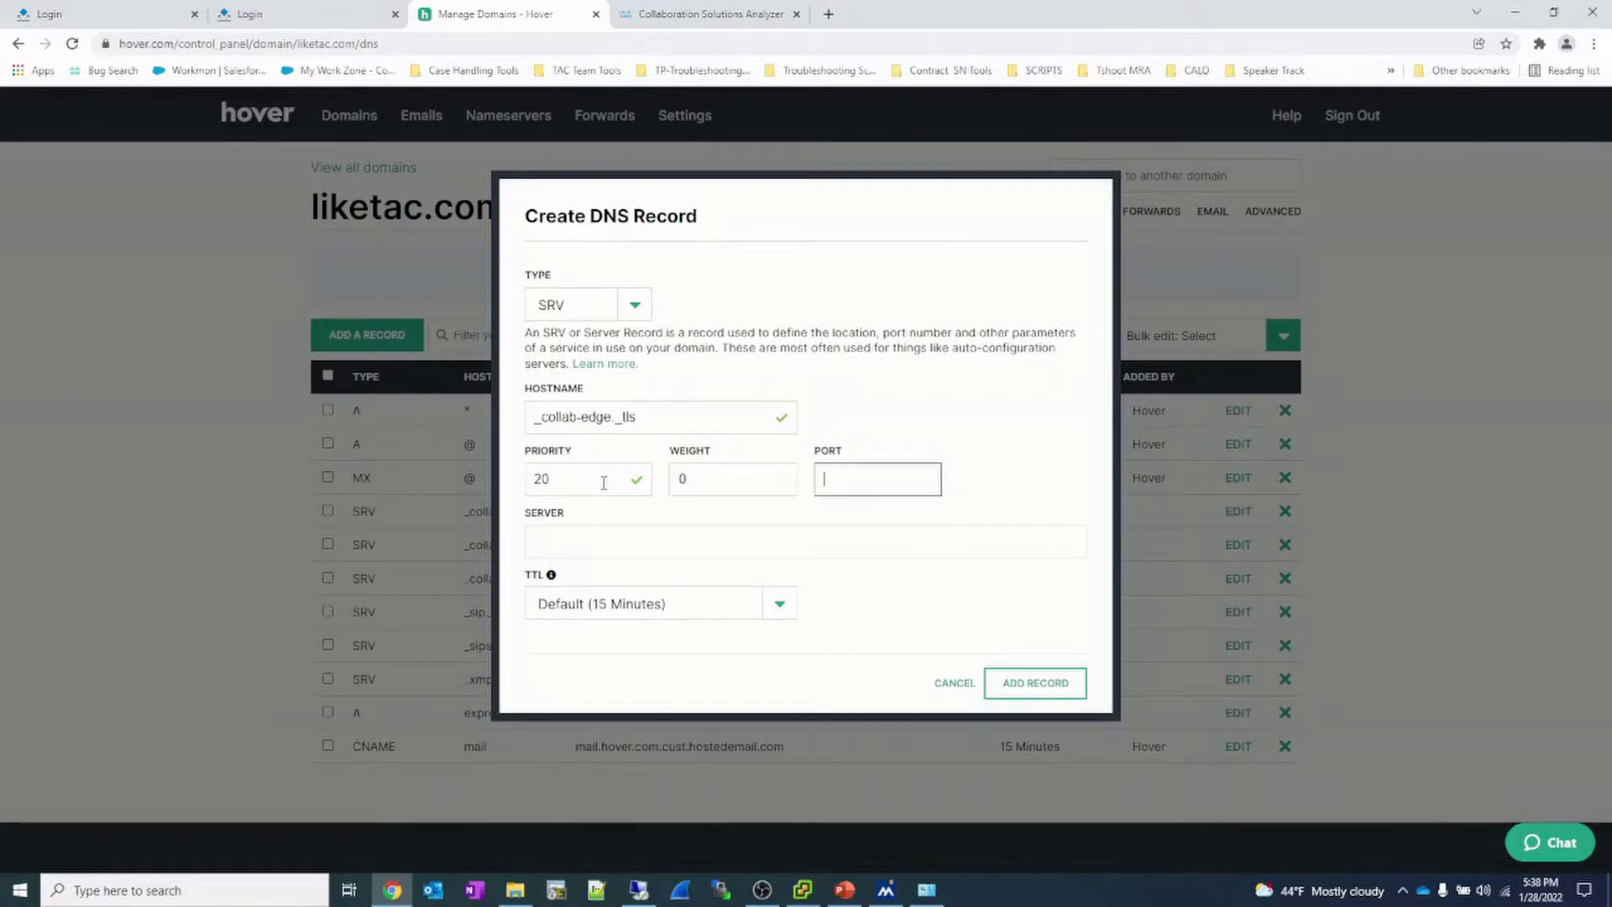
text(8443)
- Set the backup SRV record's server to expresswaye4.liketac.com and add the record
click(586, 534)
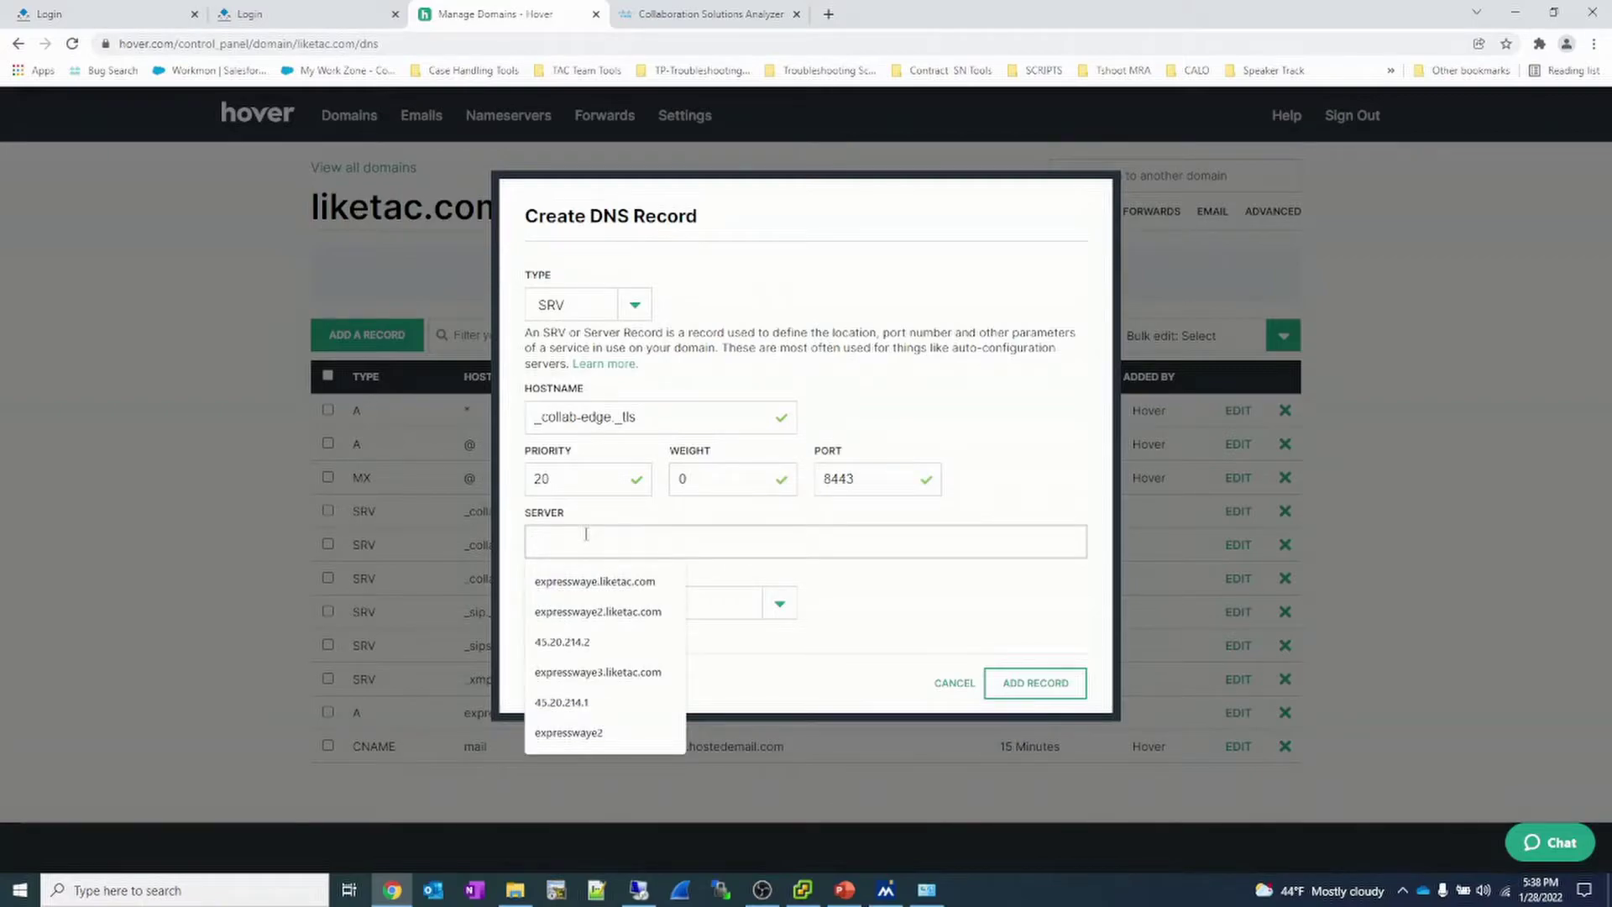
click(589, 611)
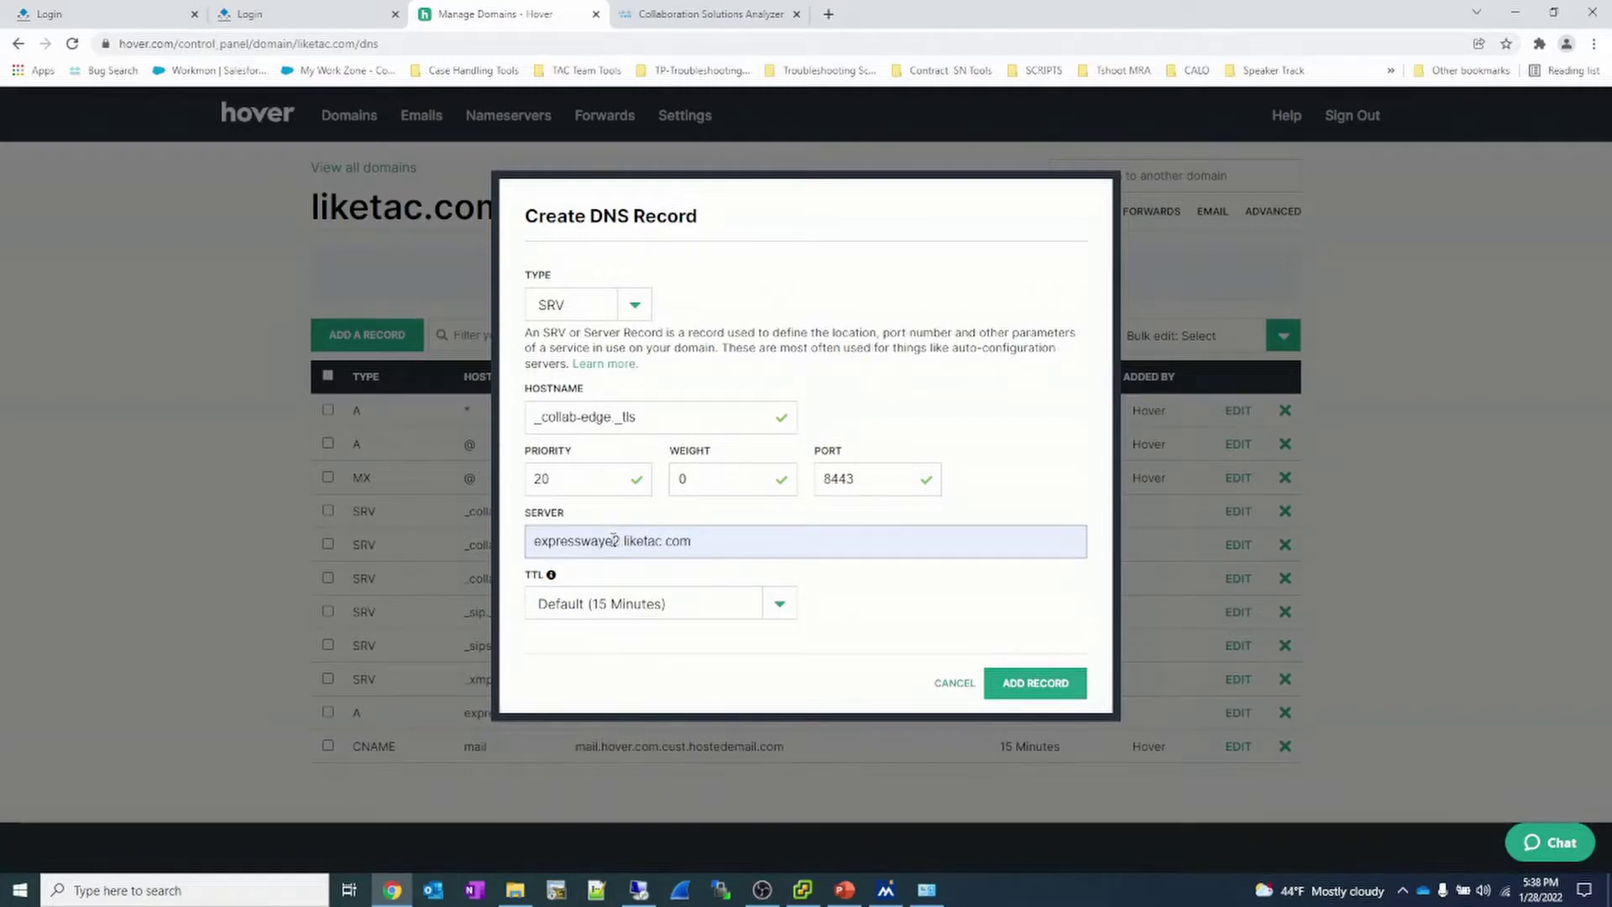
key(BackSpace)
text(e)
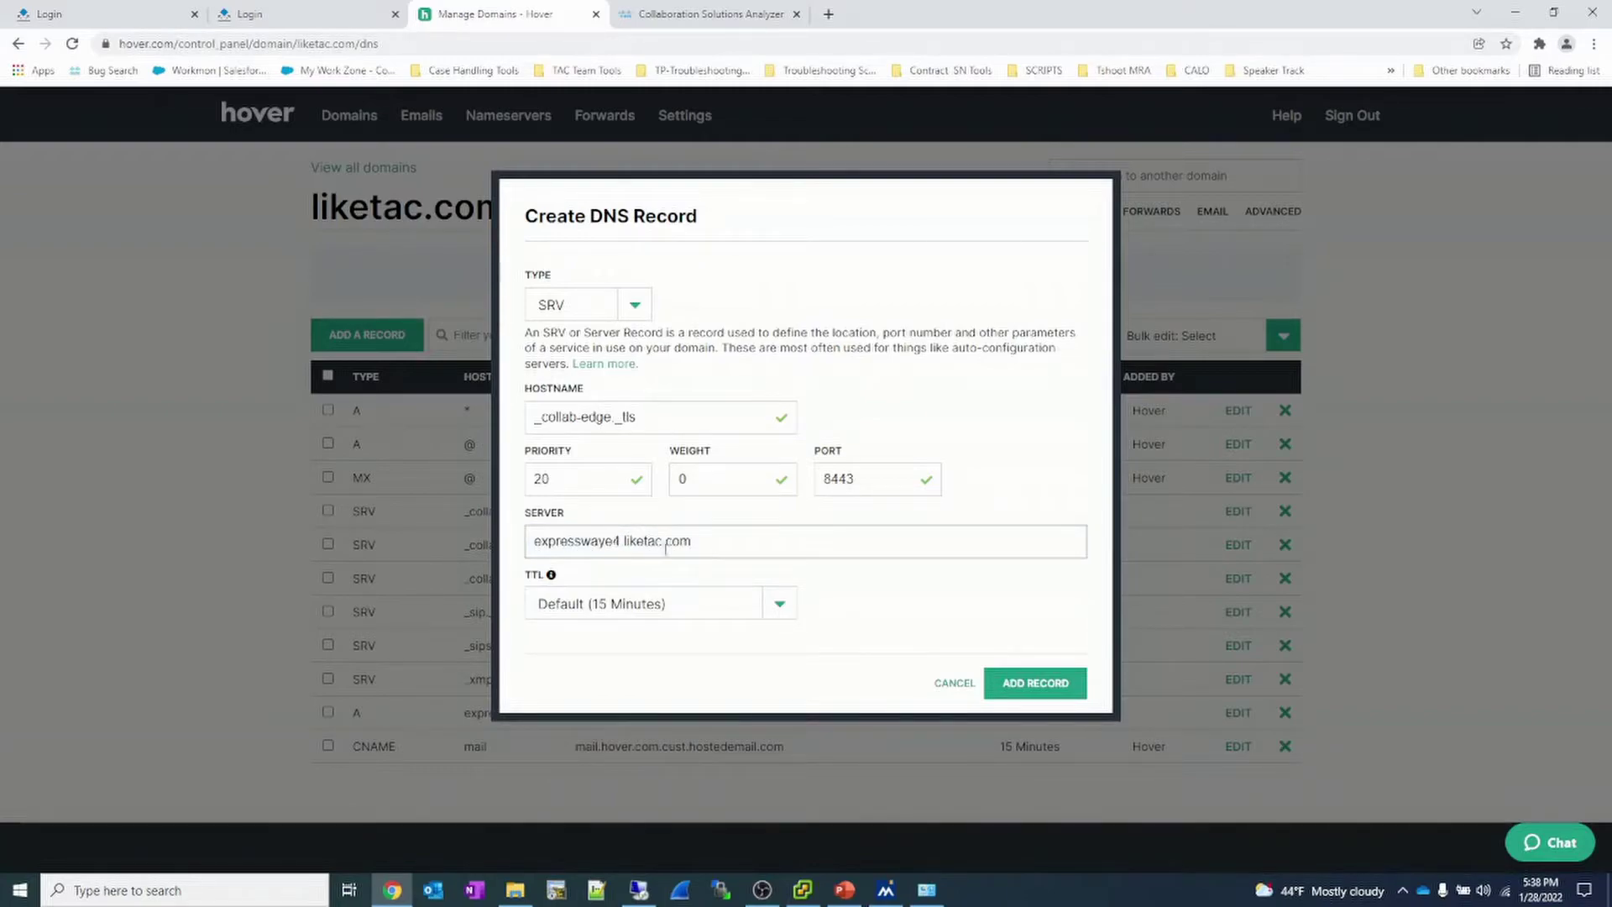
click(1033, 687)
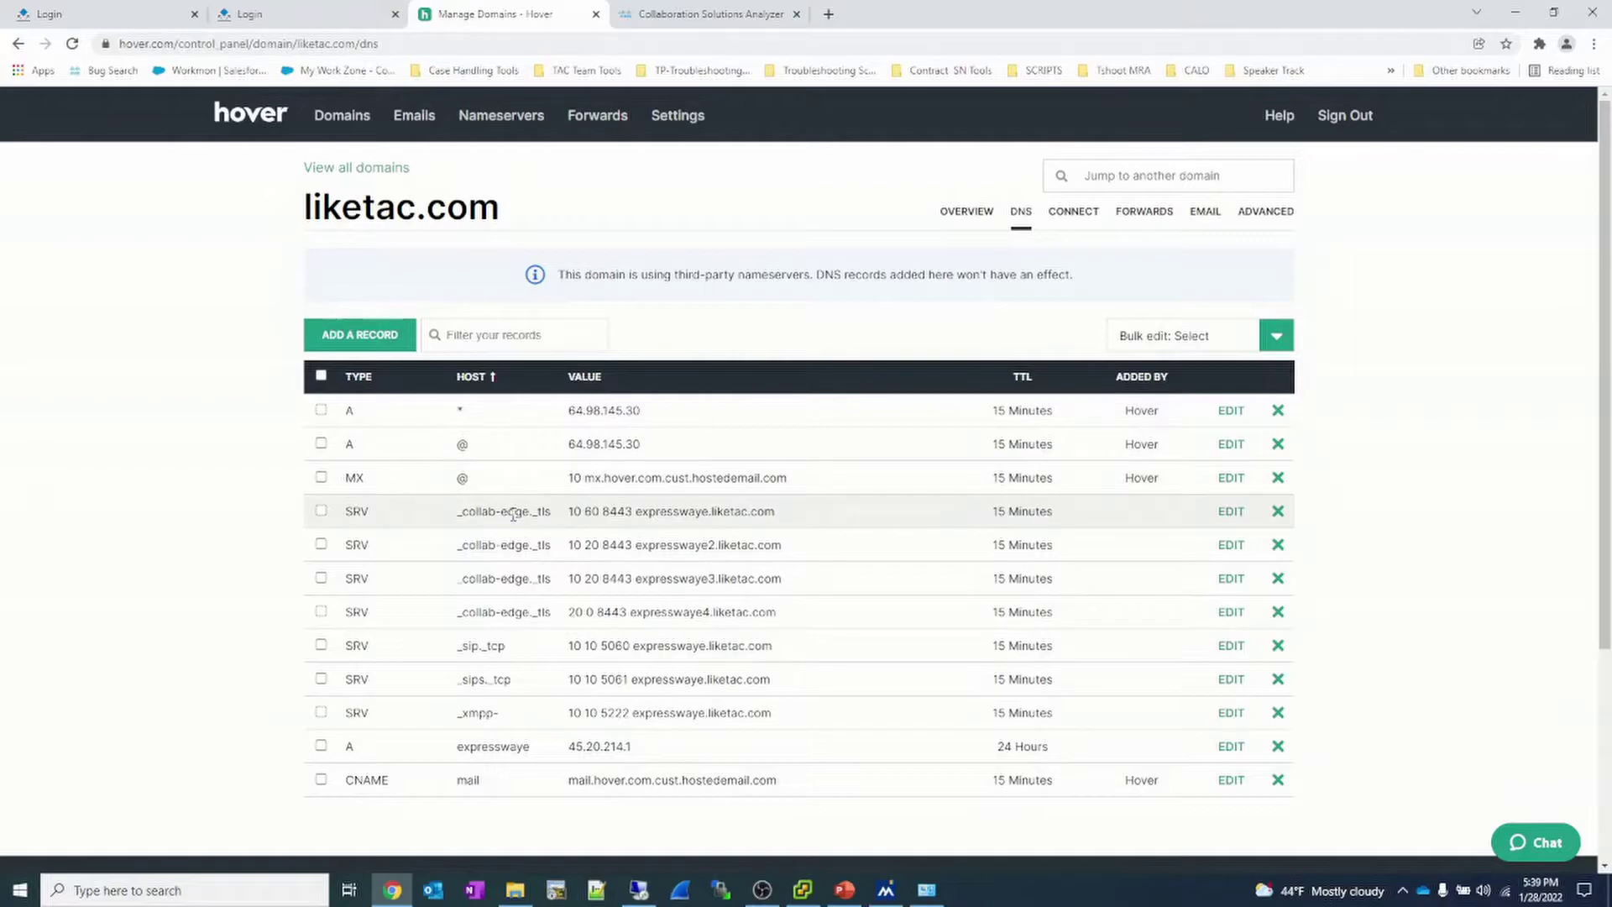
- Examine the weights of the first three _collab-edge._tls SRV records and the priority of the expresswaye4 record
double_click(592, 514)
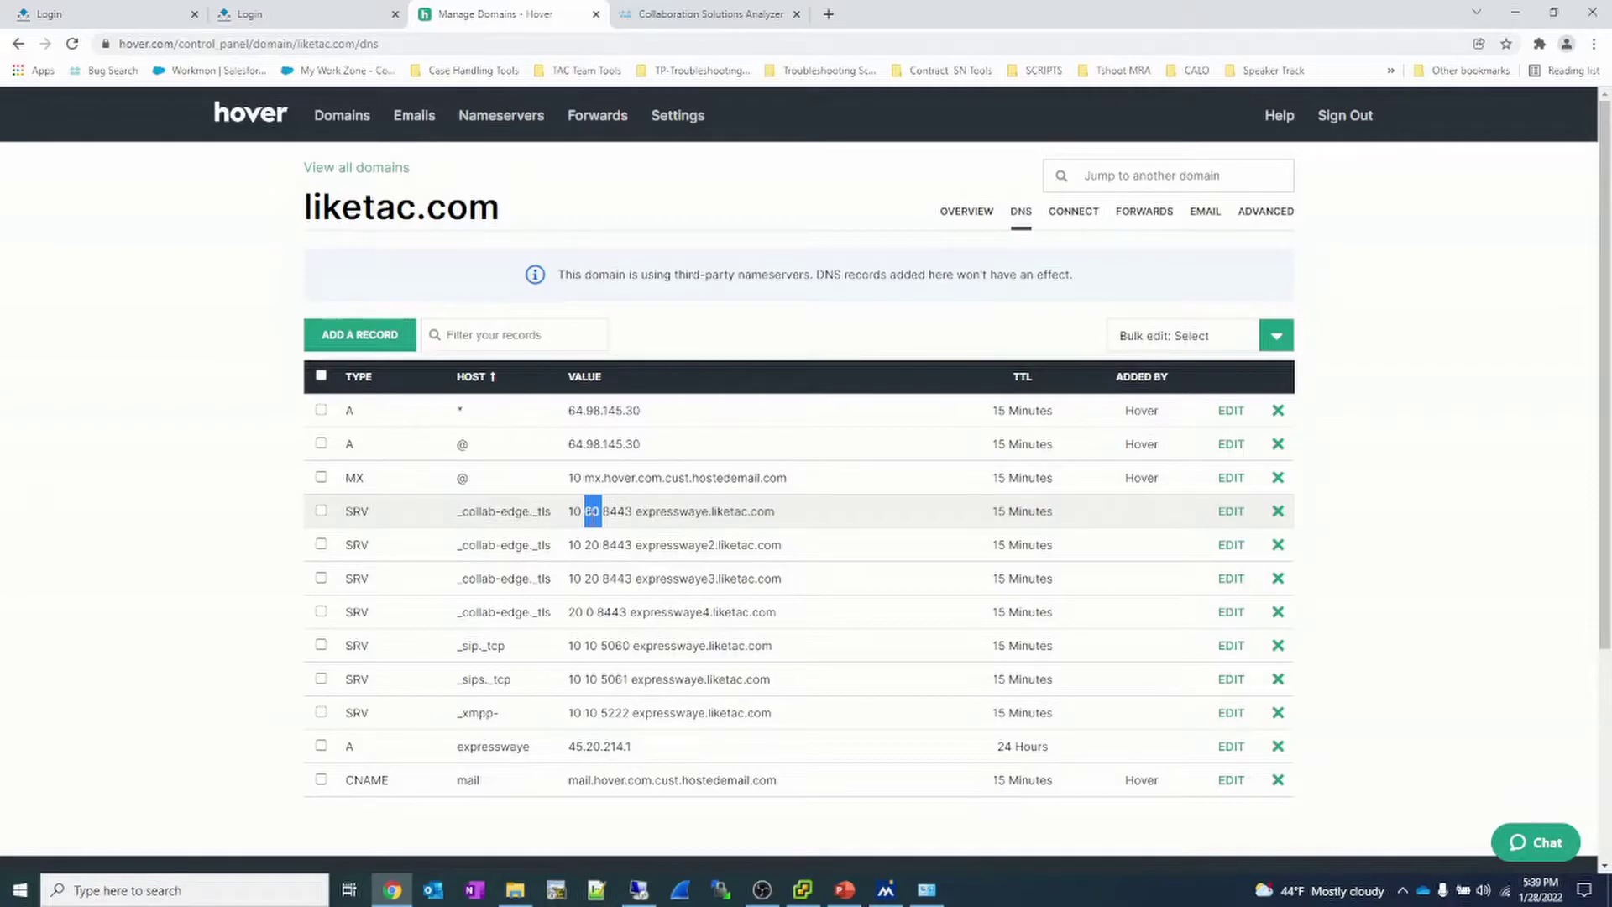
double_click(593, 544)
double_click(592, 578)
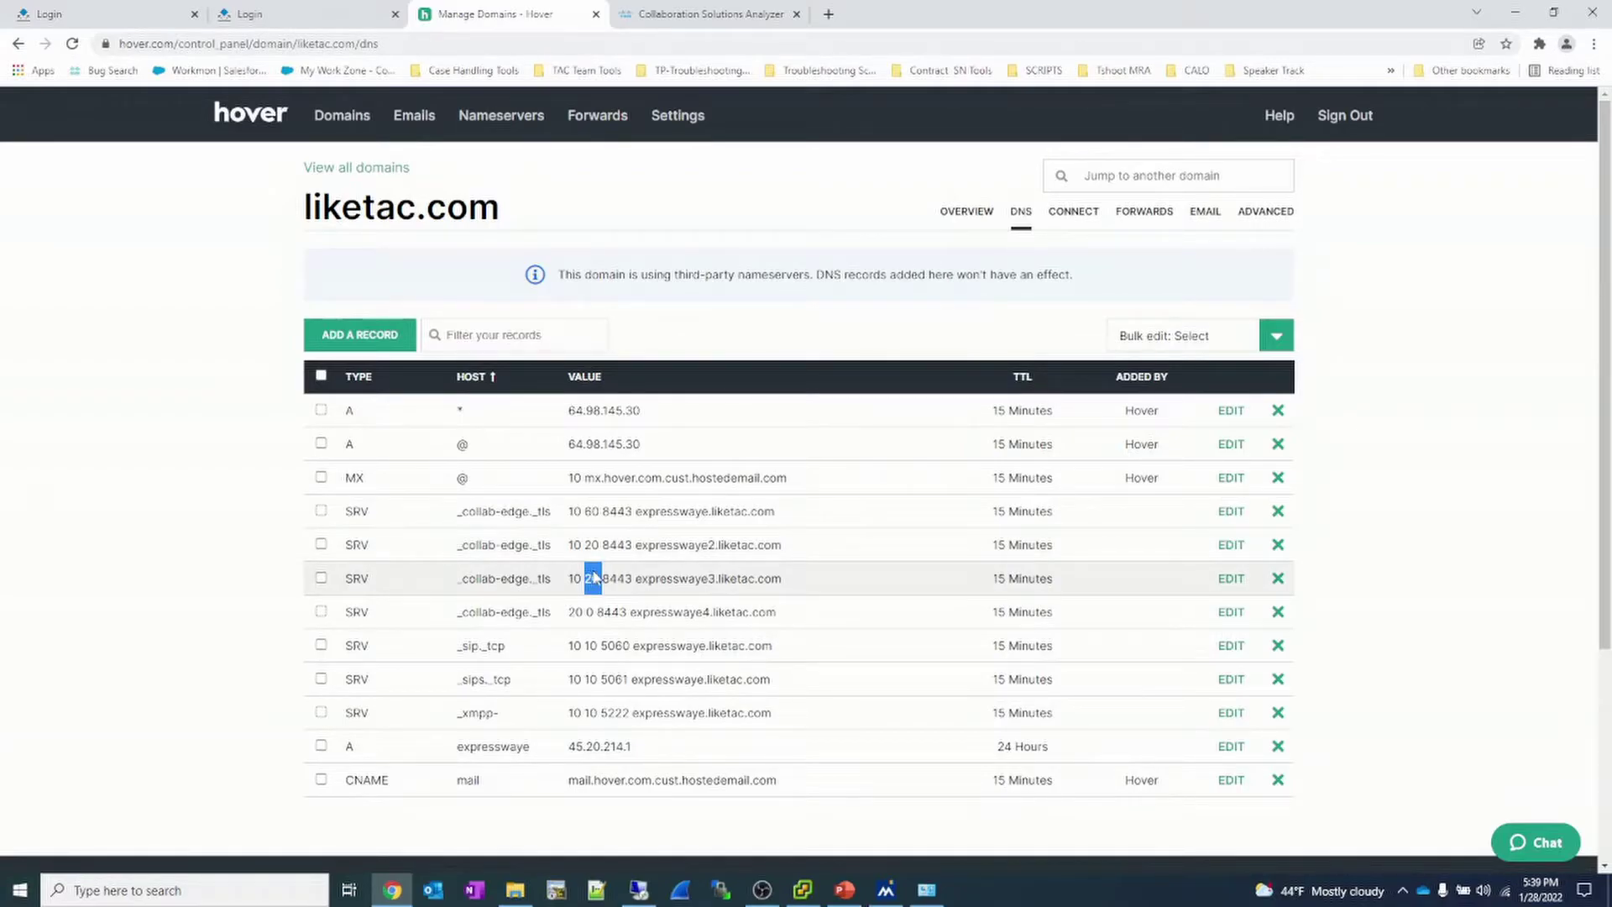
click(621, 512)
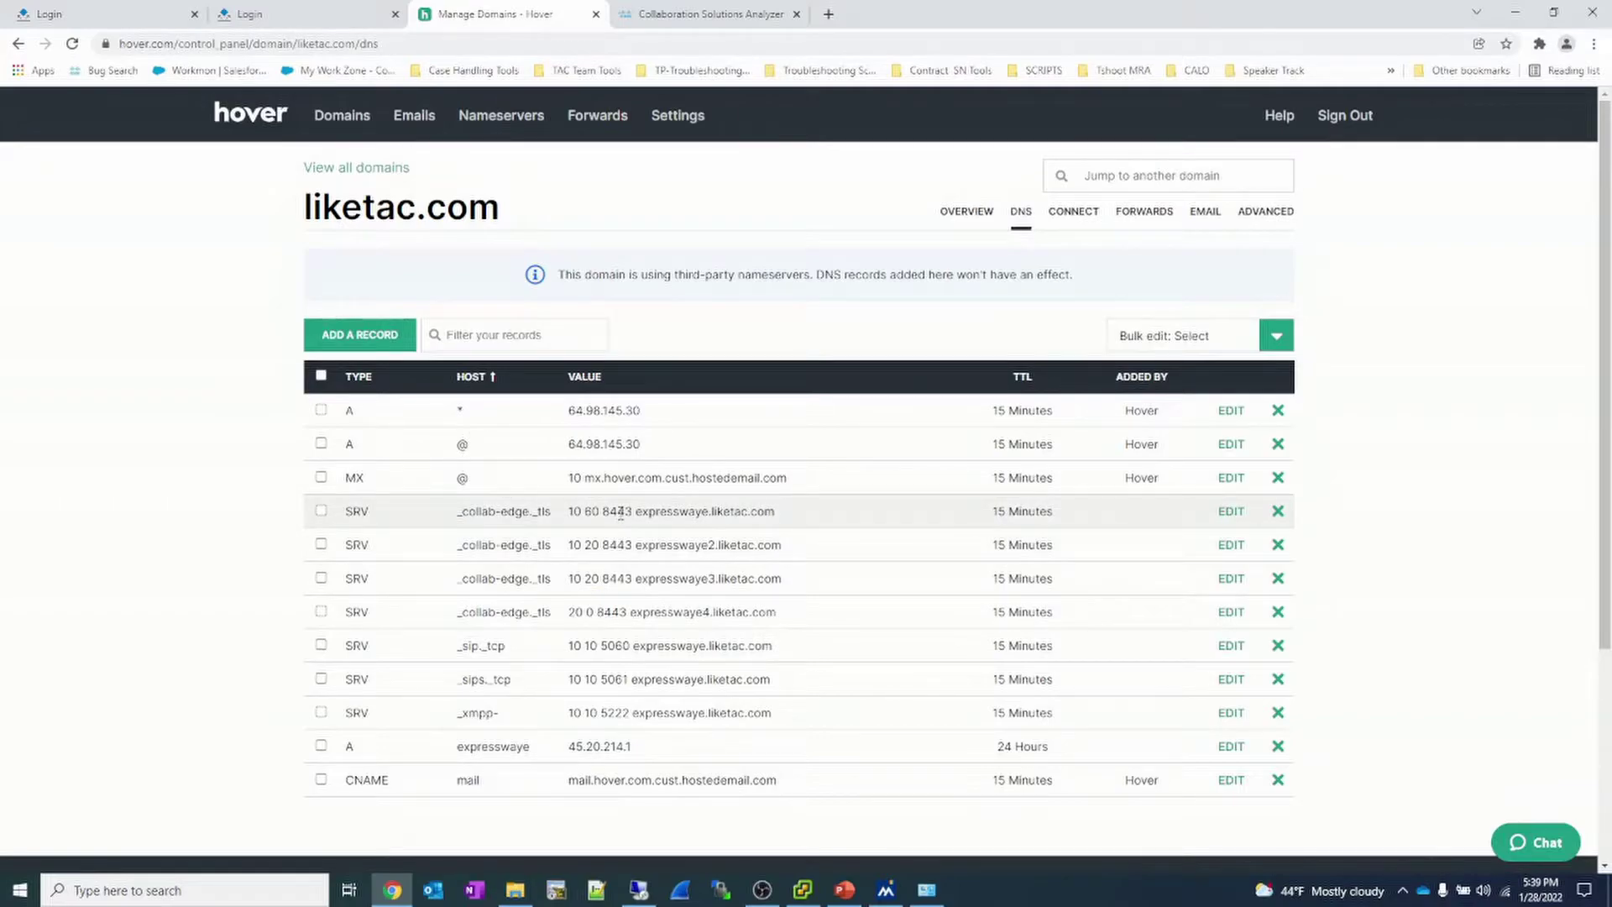
double_click(576, 612)
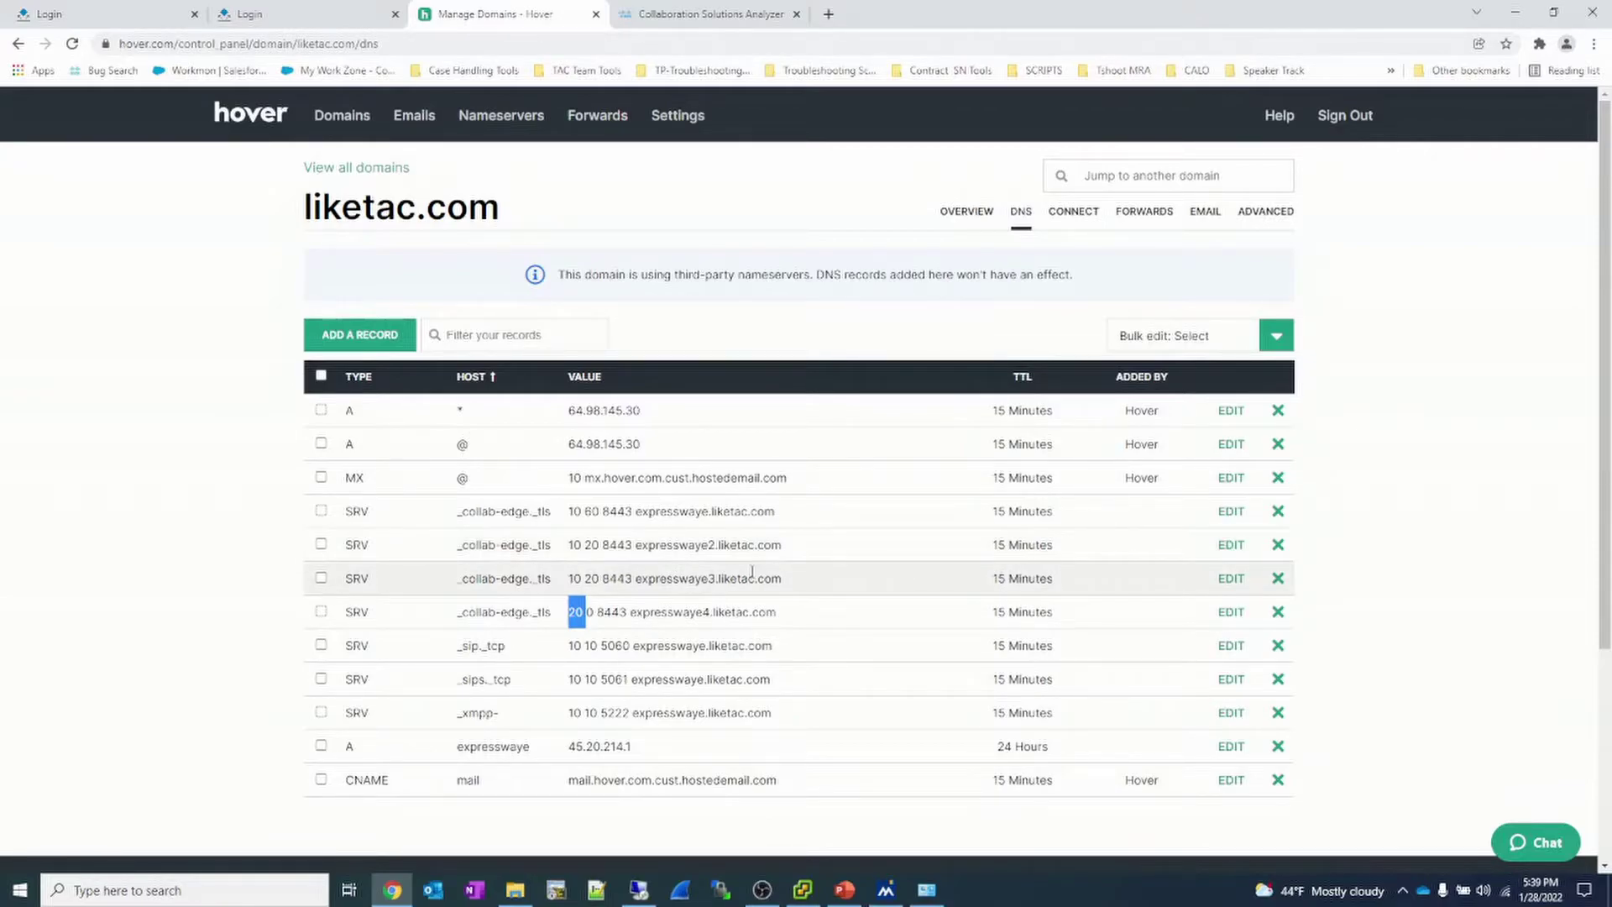
- Add an A record for expresswaye2.liketac.com with the IP address 45.20.214.2
click(336, 345)
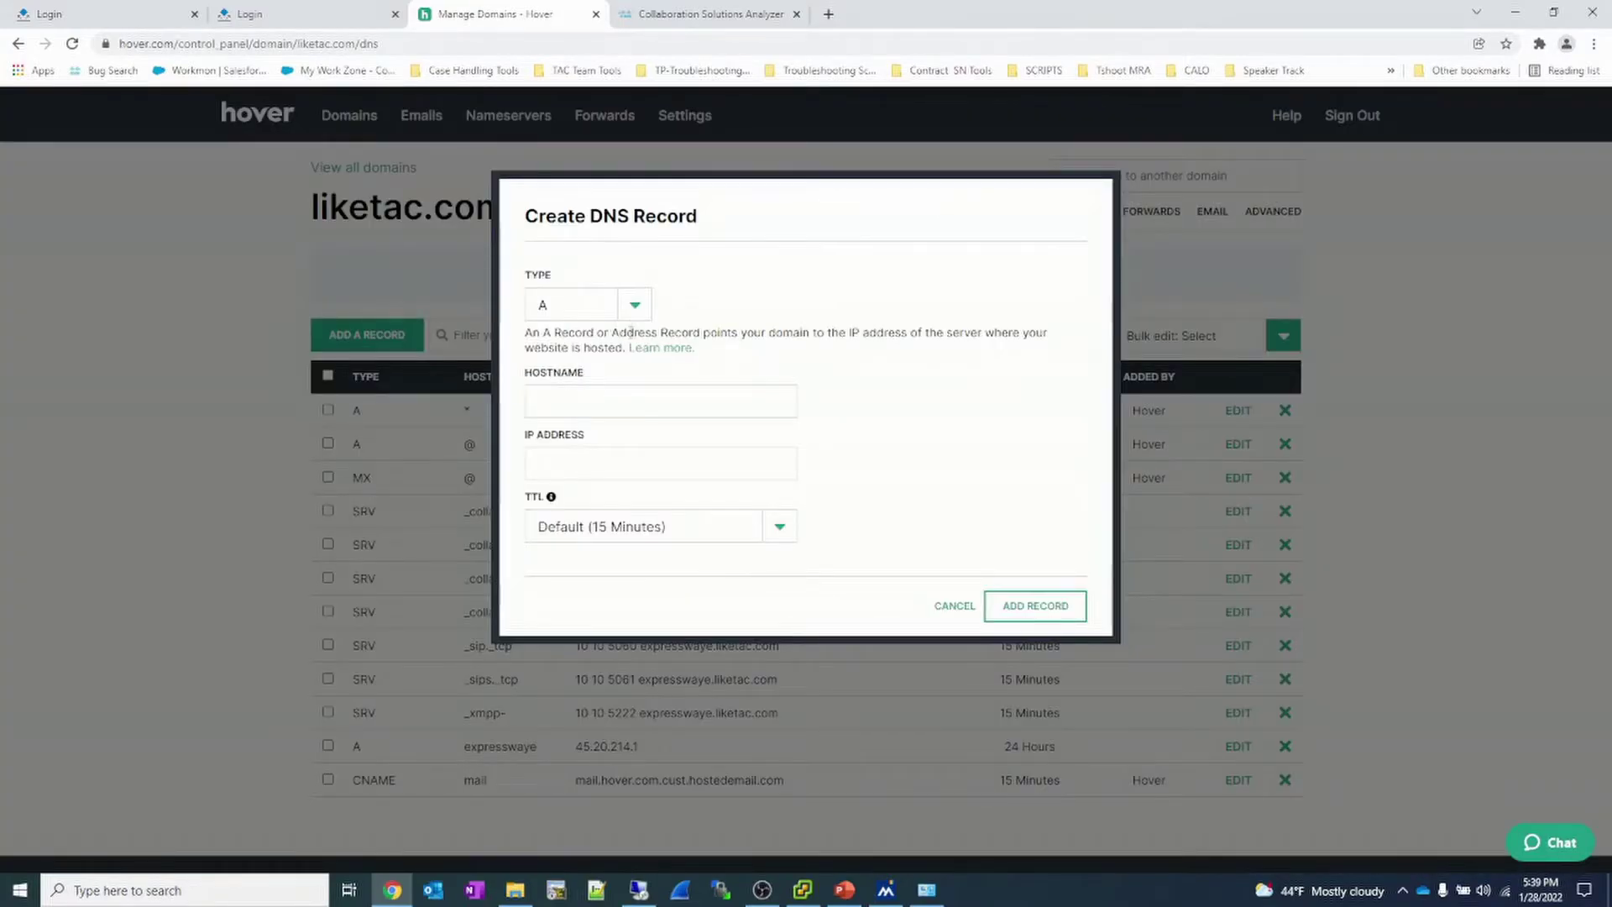
click(588, 403)
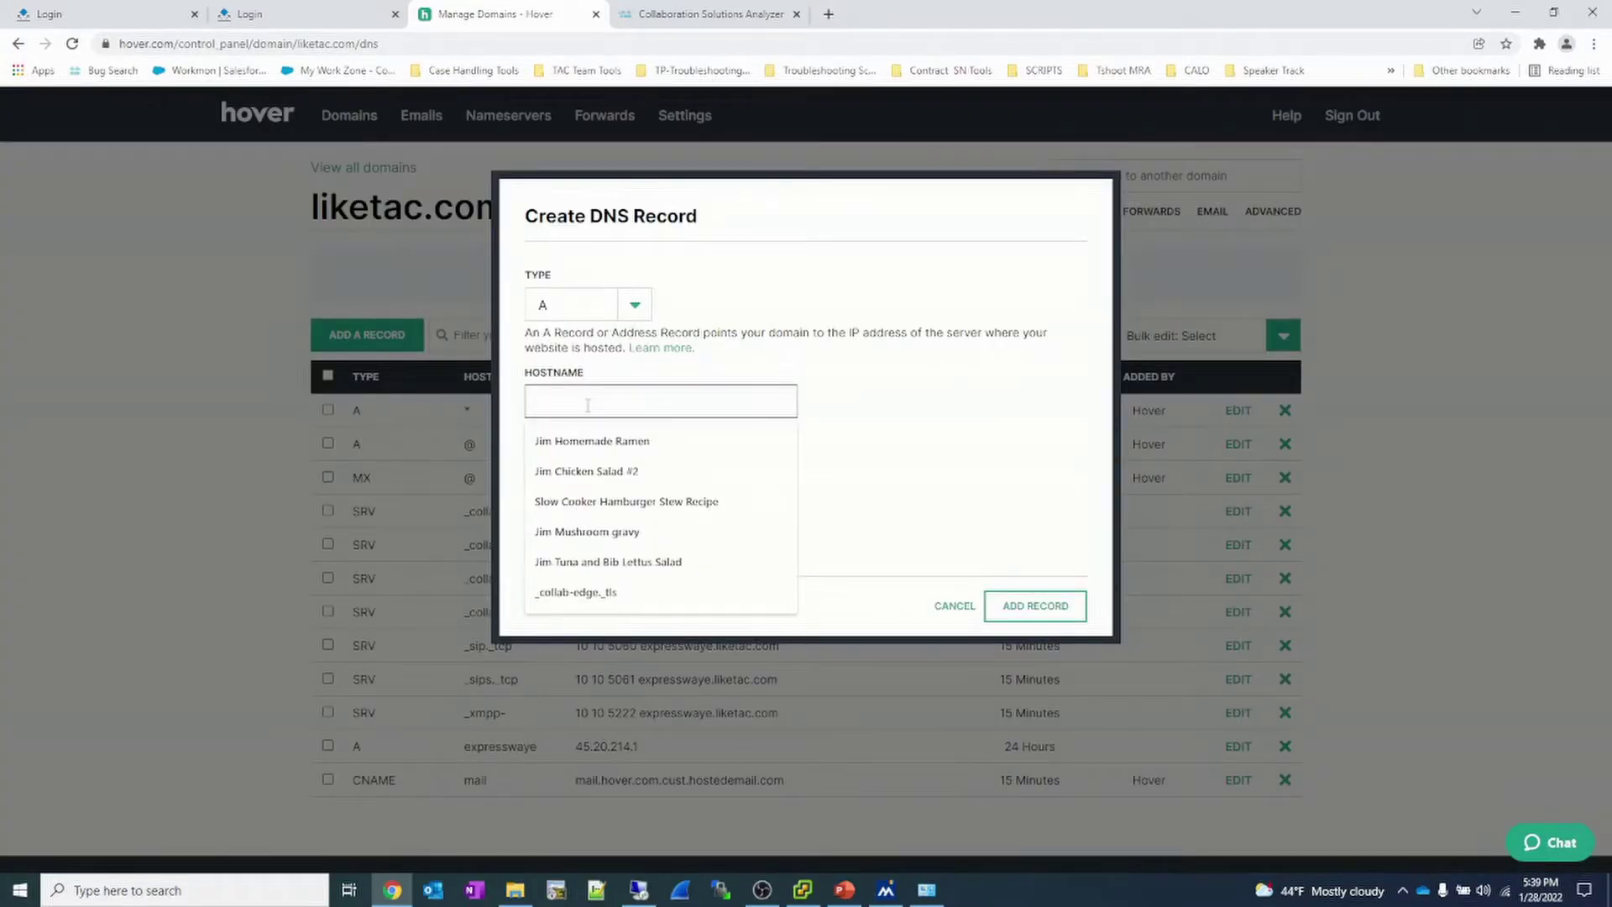
text(Ex)
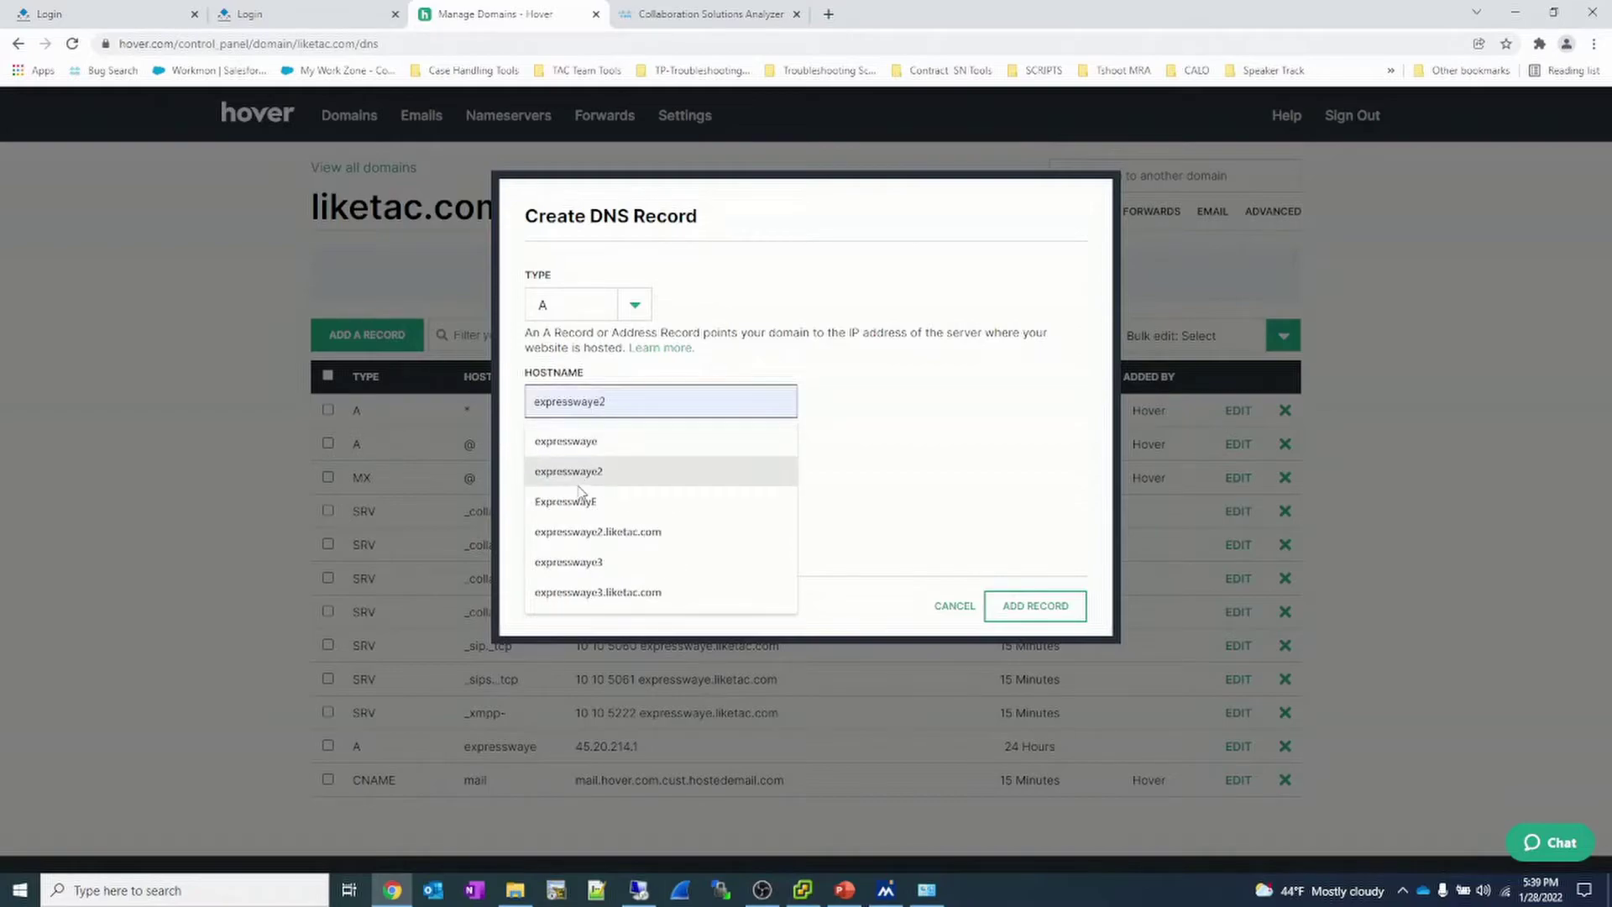
click(583, 530)
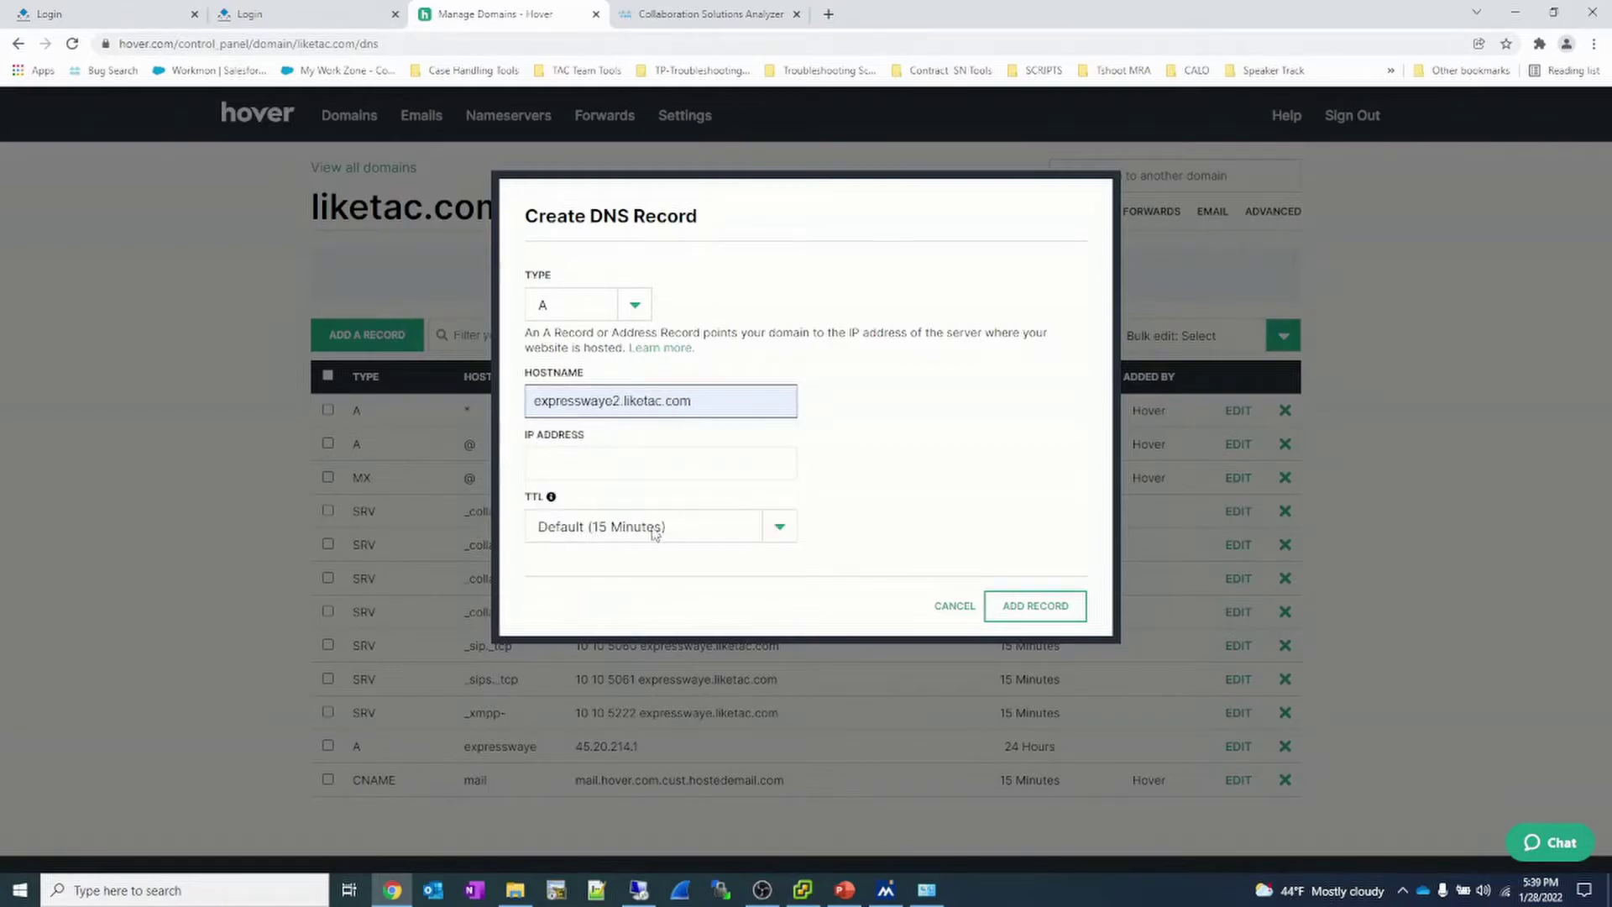
click(634, 458)
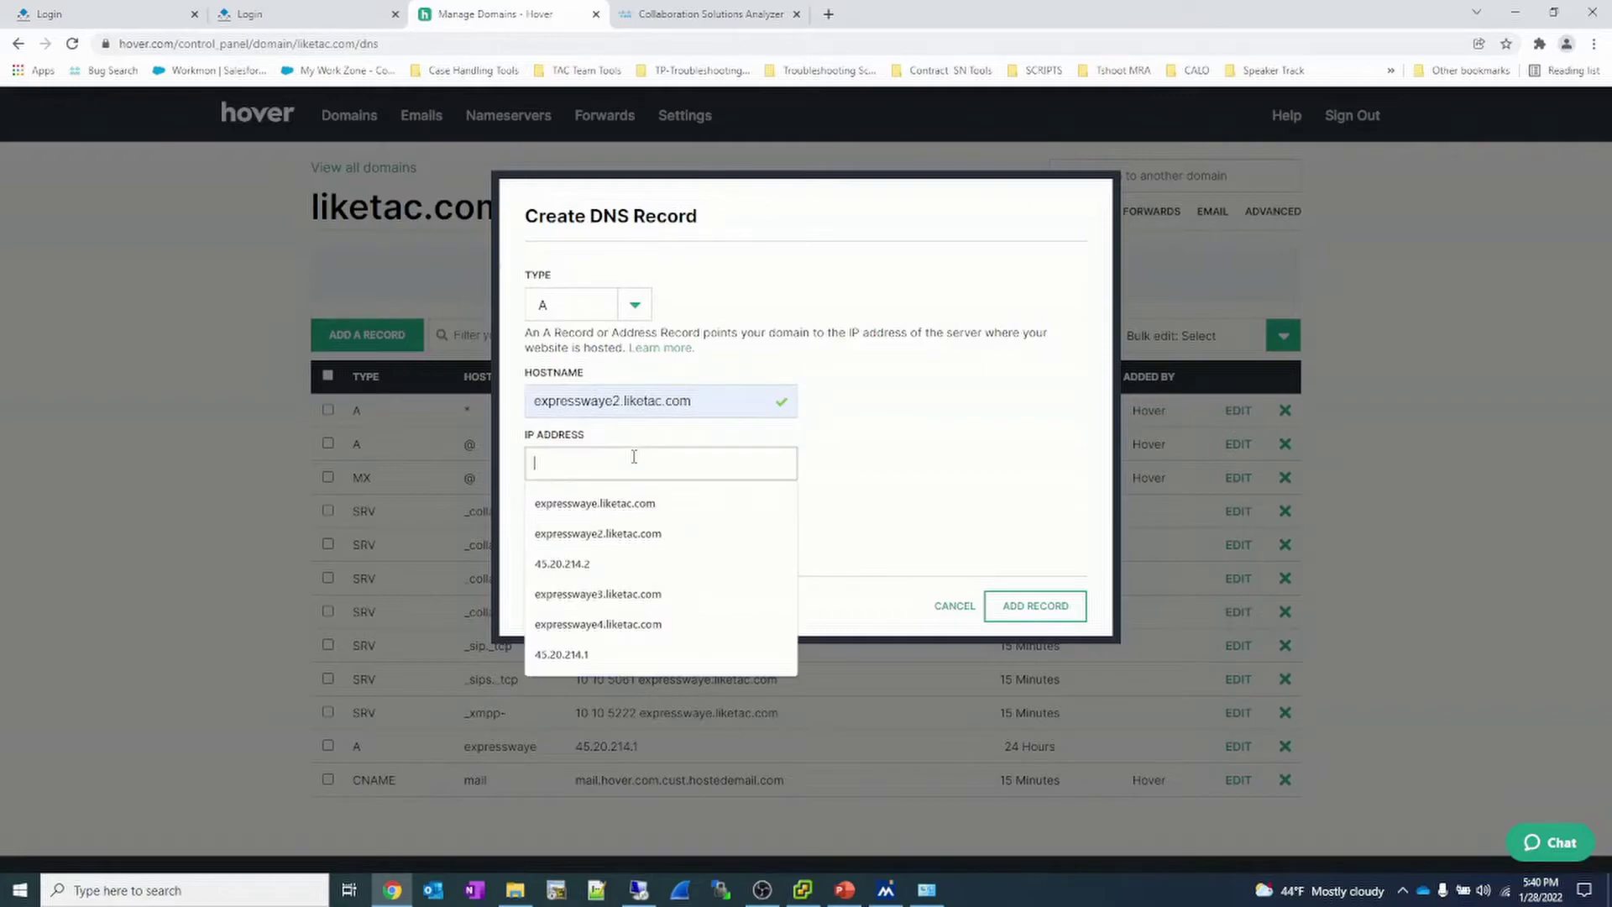
click(562, 564)
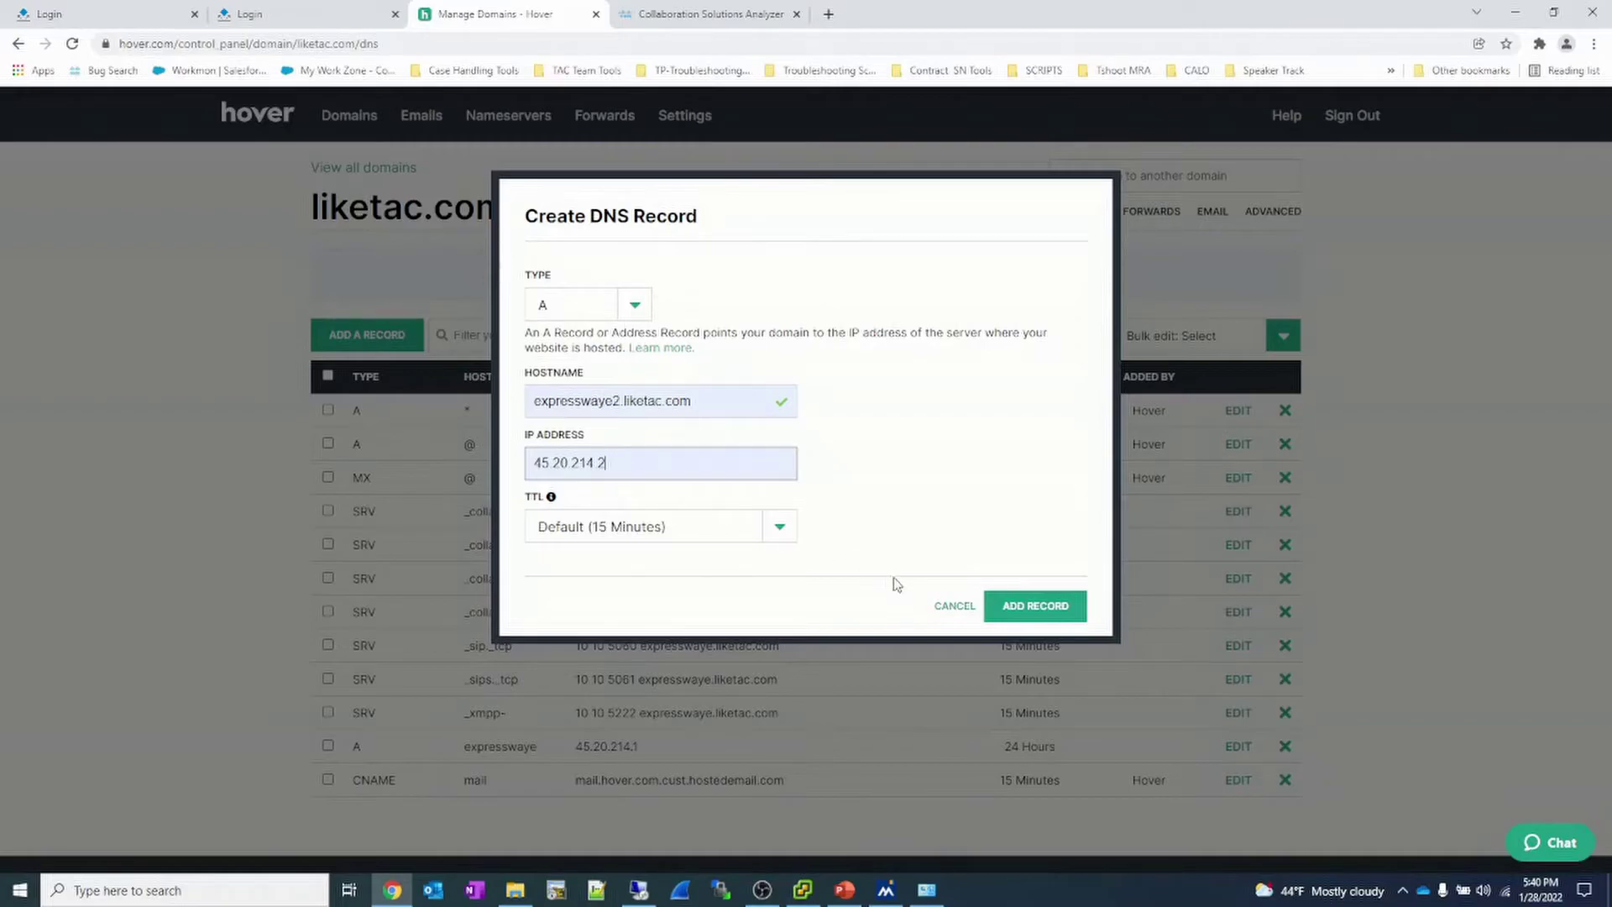
click(1025, 603)
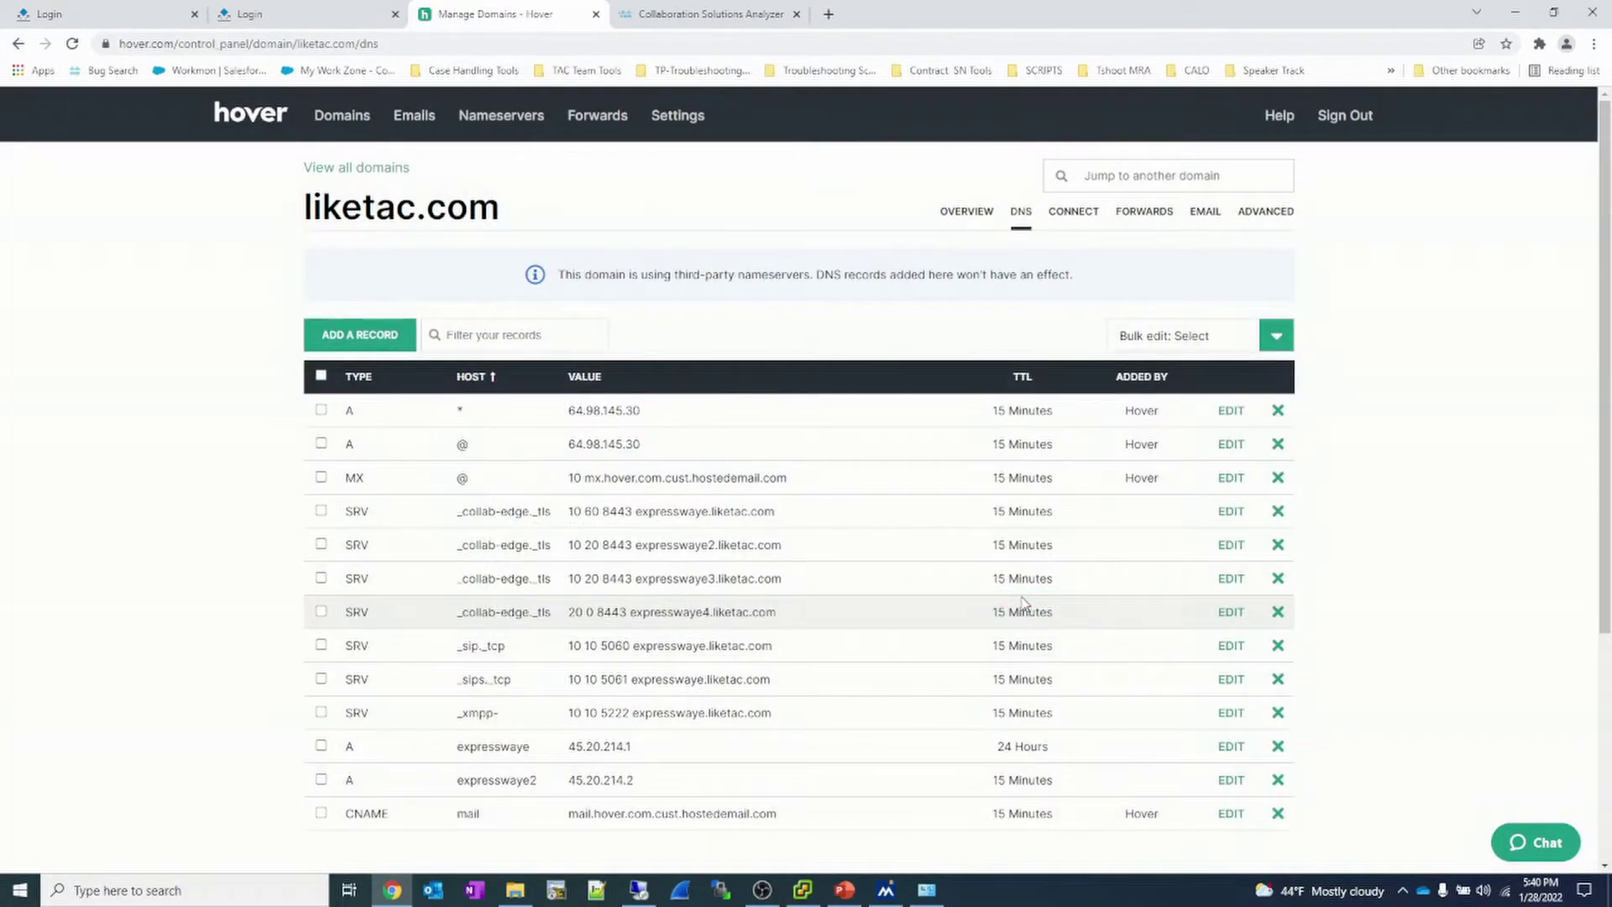
- Add an A record for expresswaye3.liketac.com with the IP address 45.20.214.3
click(372, 340)
click(558, 407)
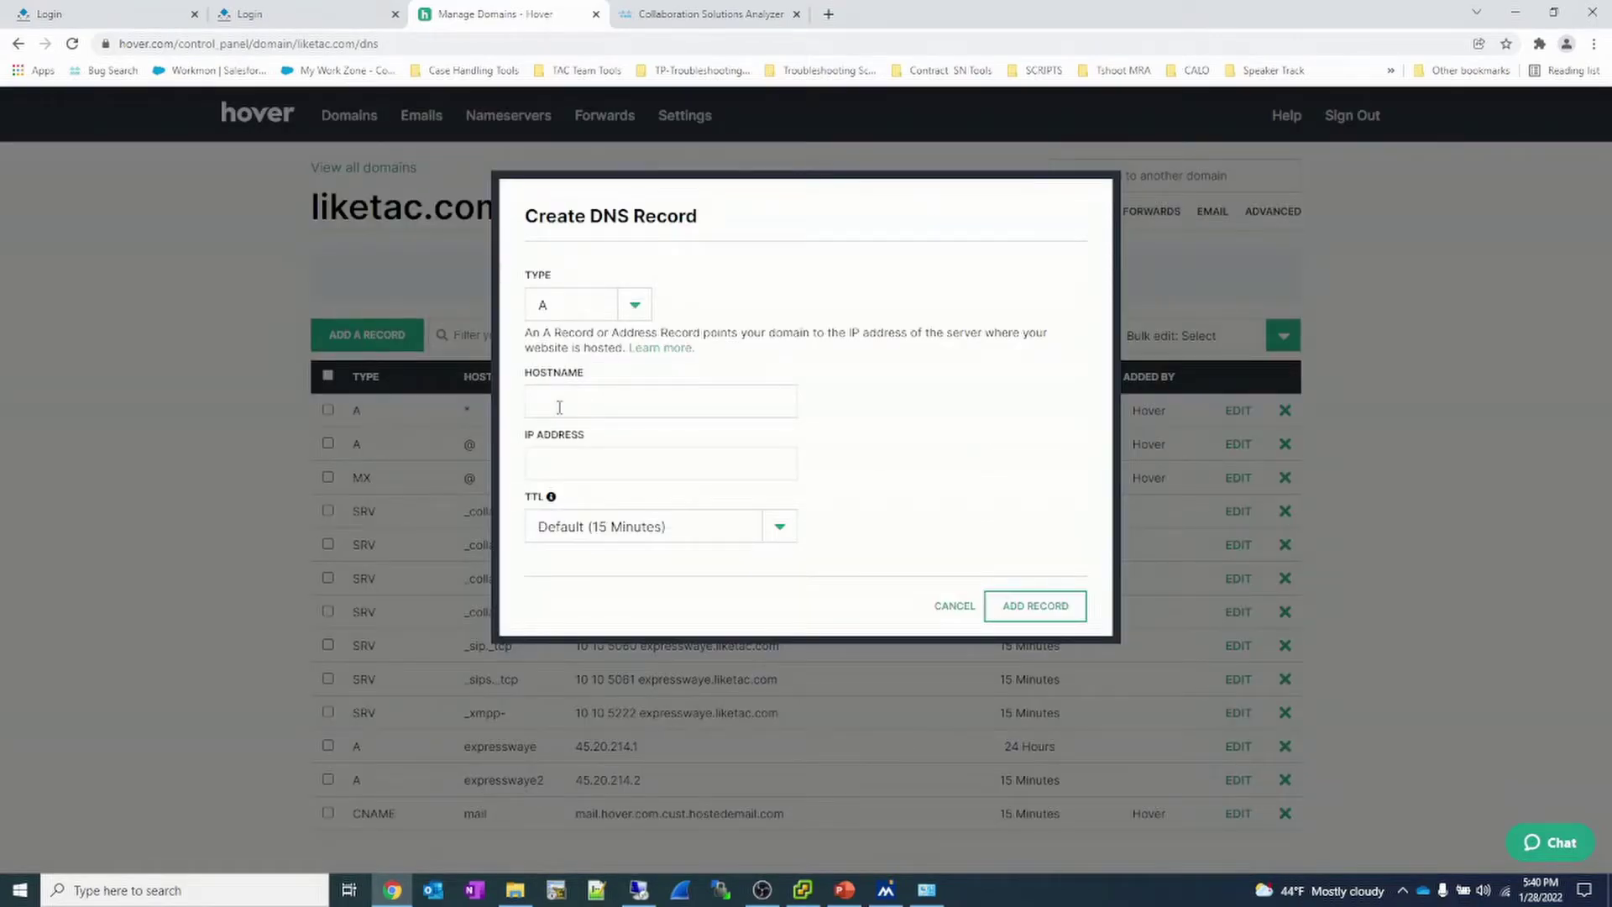
text(expresswaye3.liketac.com)
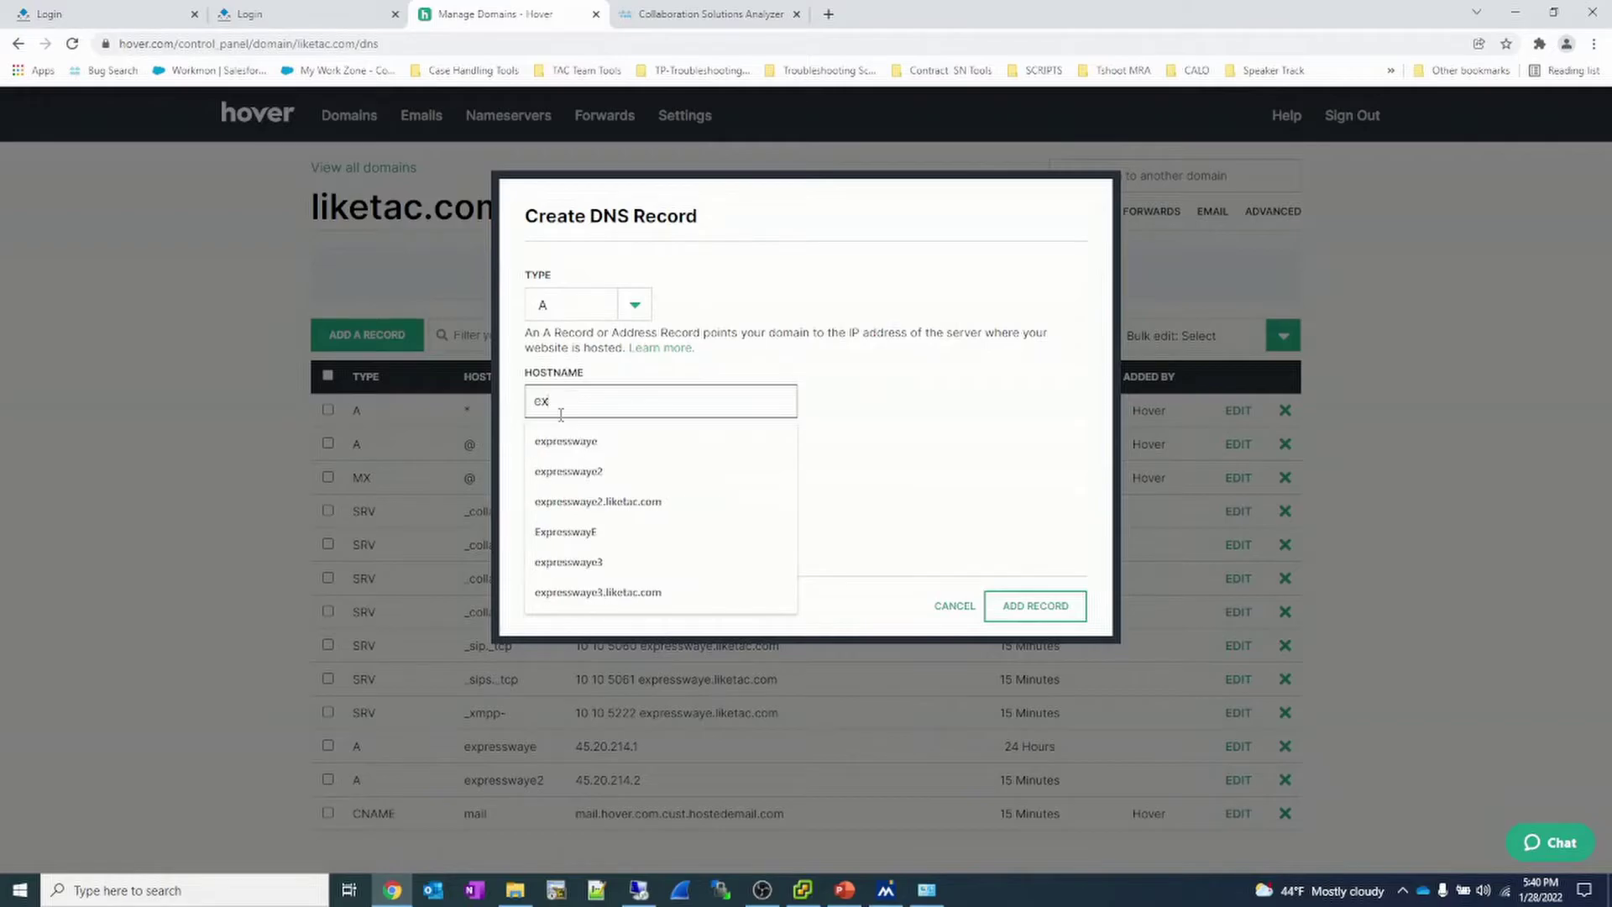
click(588, 592)
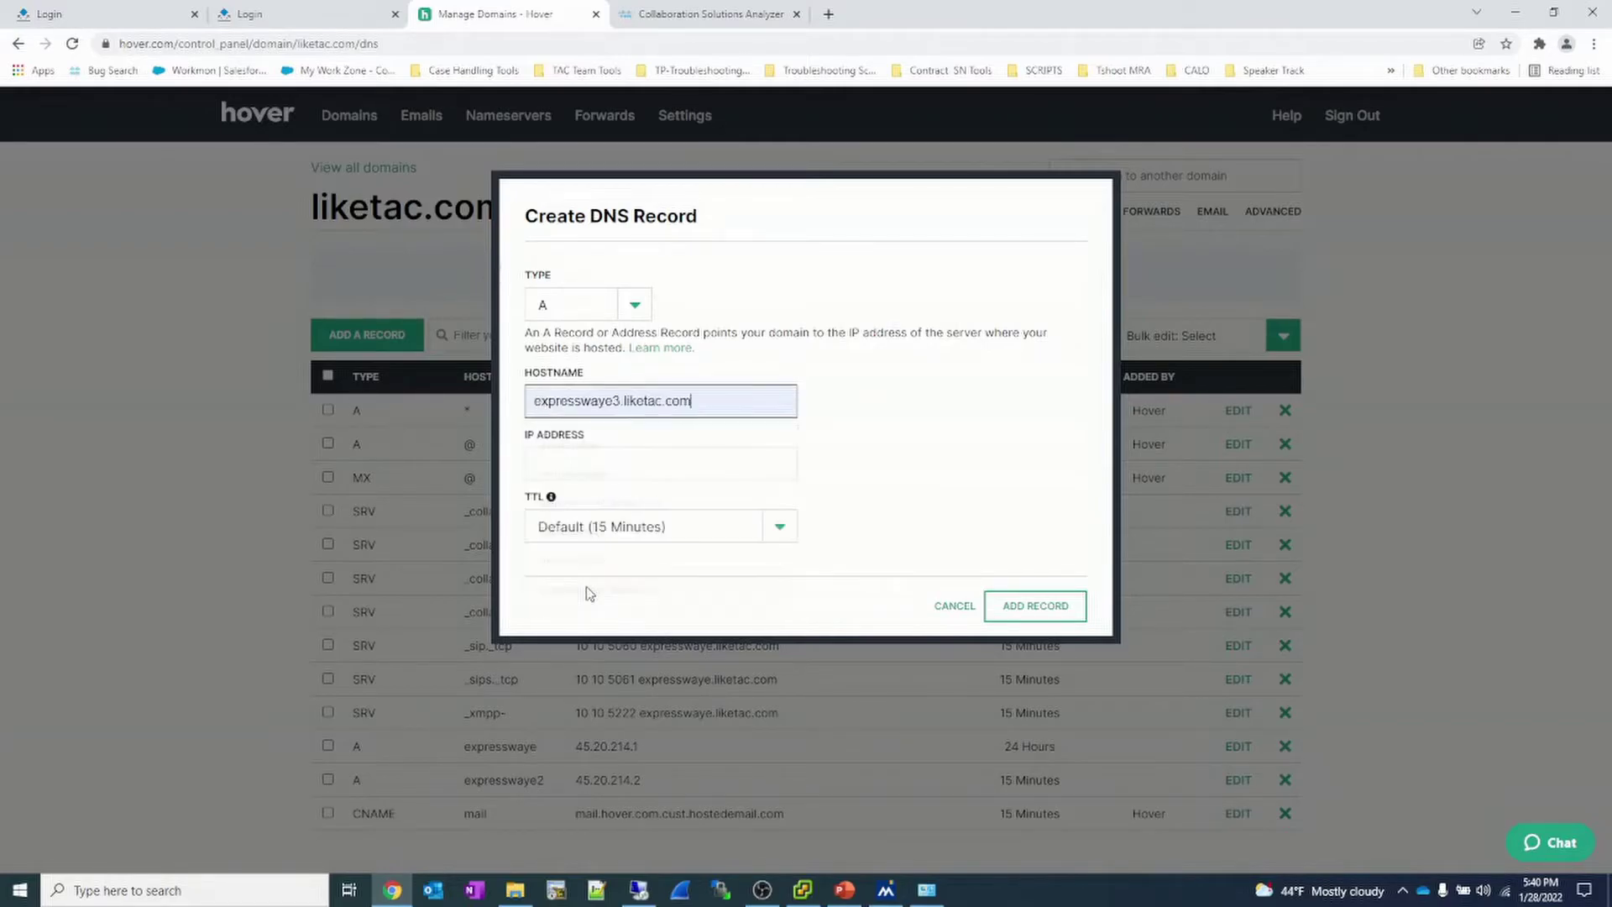
click(608, 469)
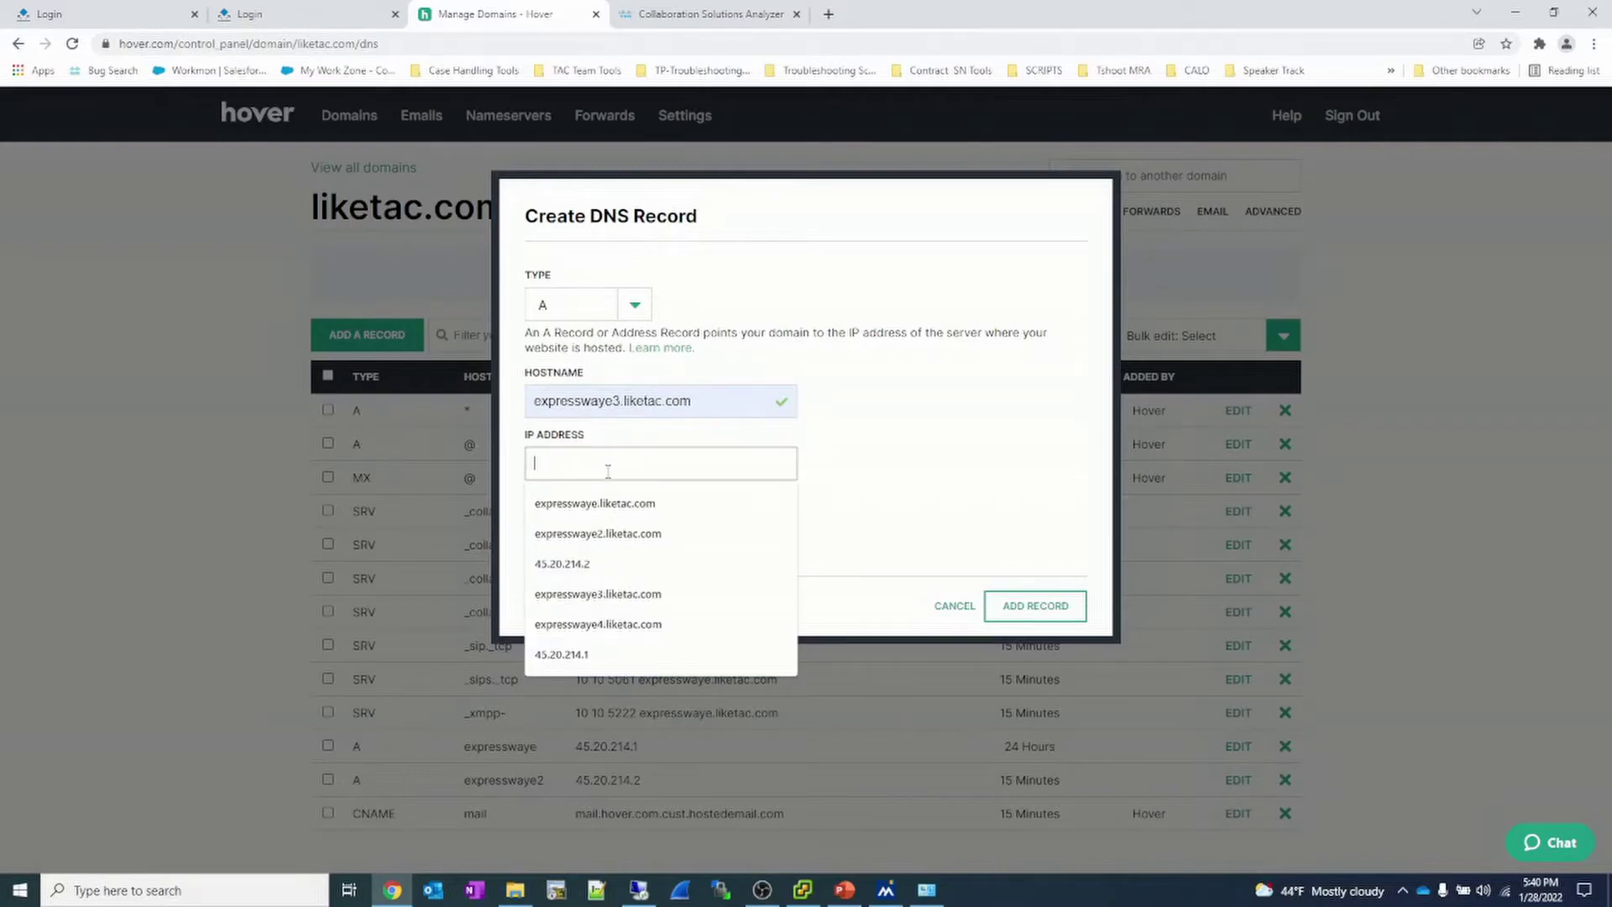
click(578, 564)
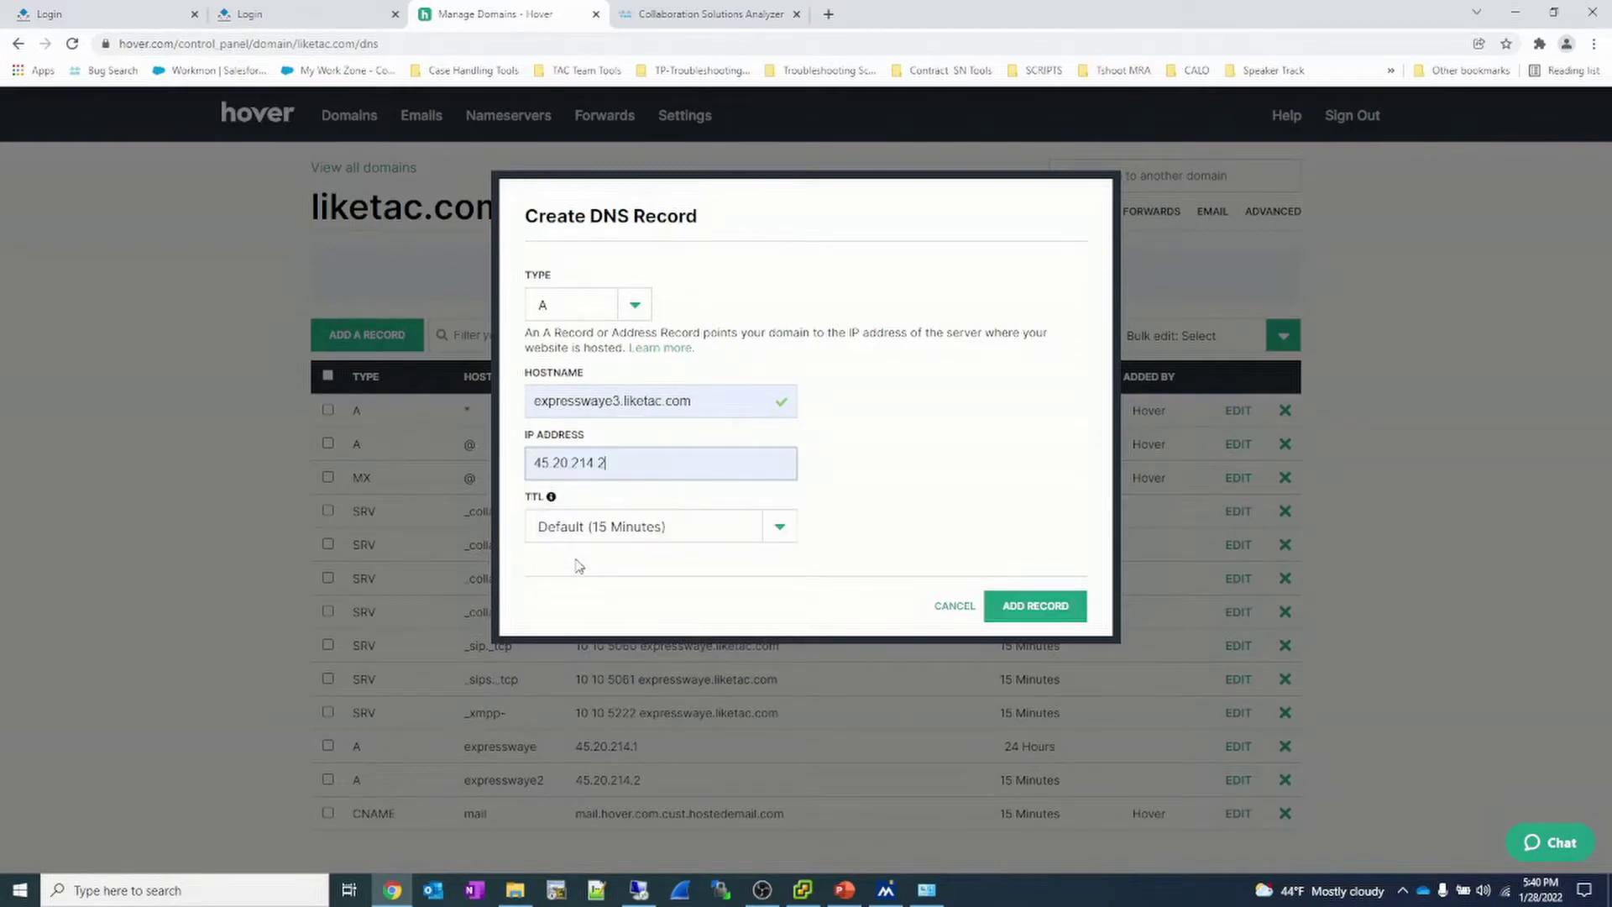
key(BackSpace)
text(3)
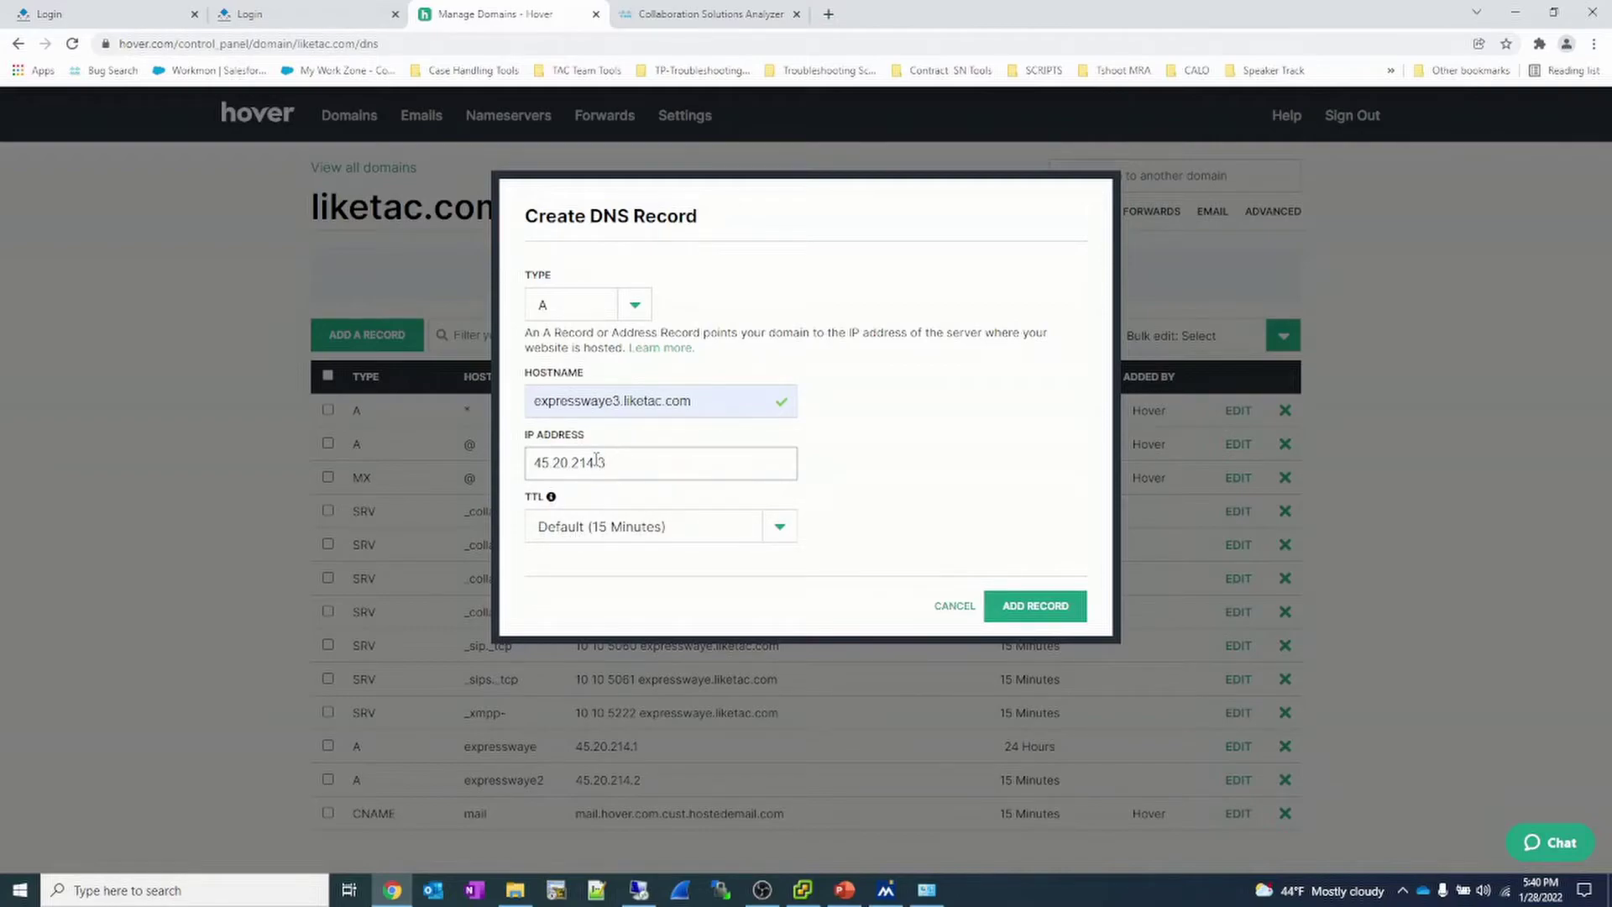
drag(595, 461, 608, 461)
click(1013, 616)
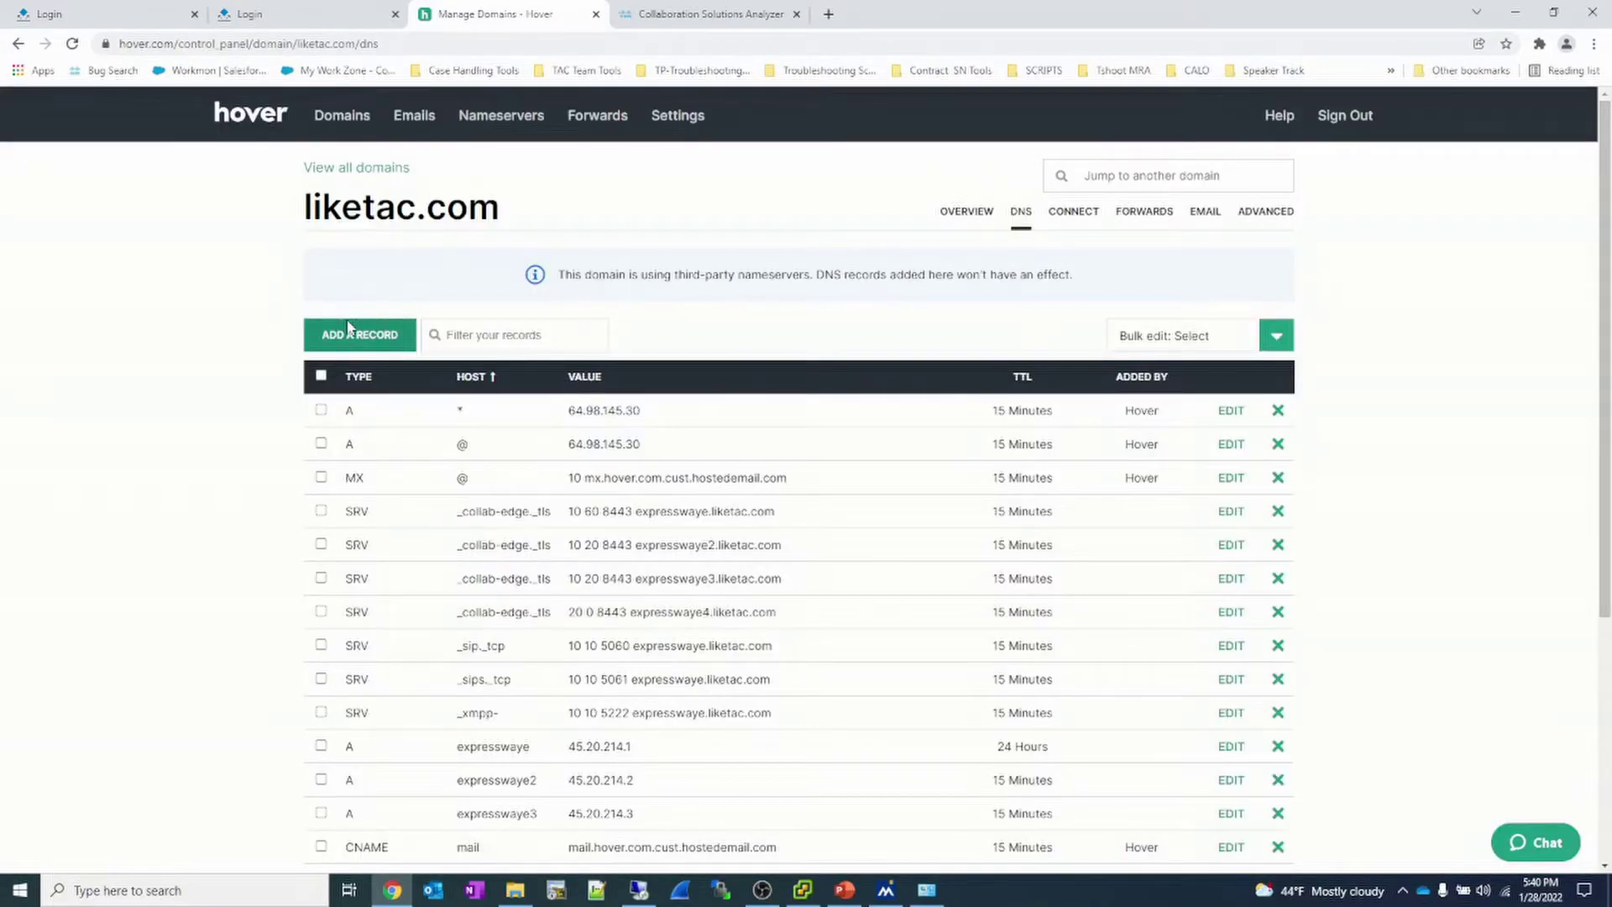
- Add an A record for expresswaye4.liketac.com with the IP address 45.20.214.4
click(349, 330)
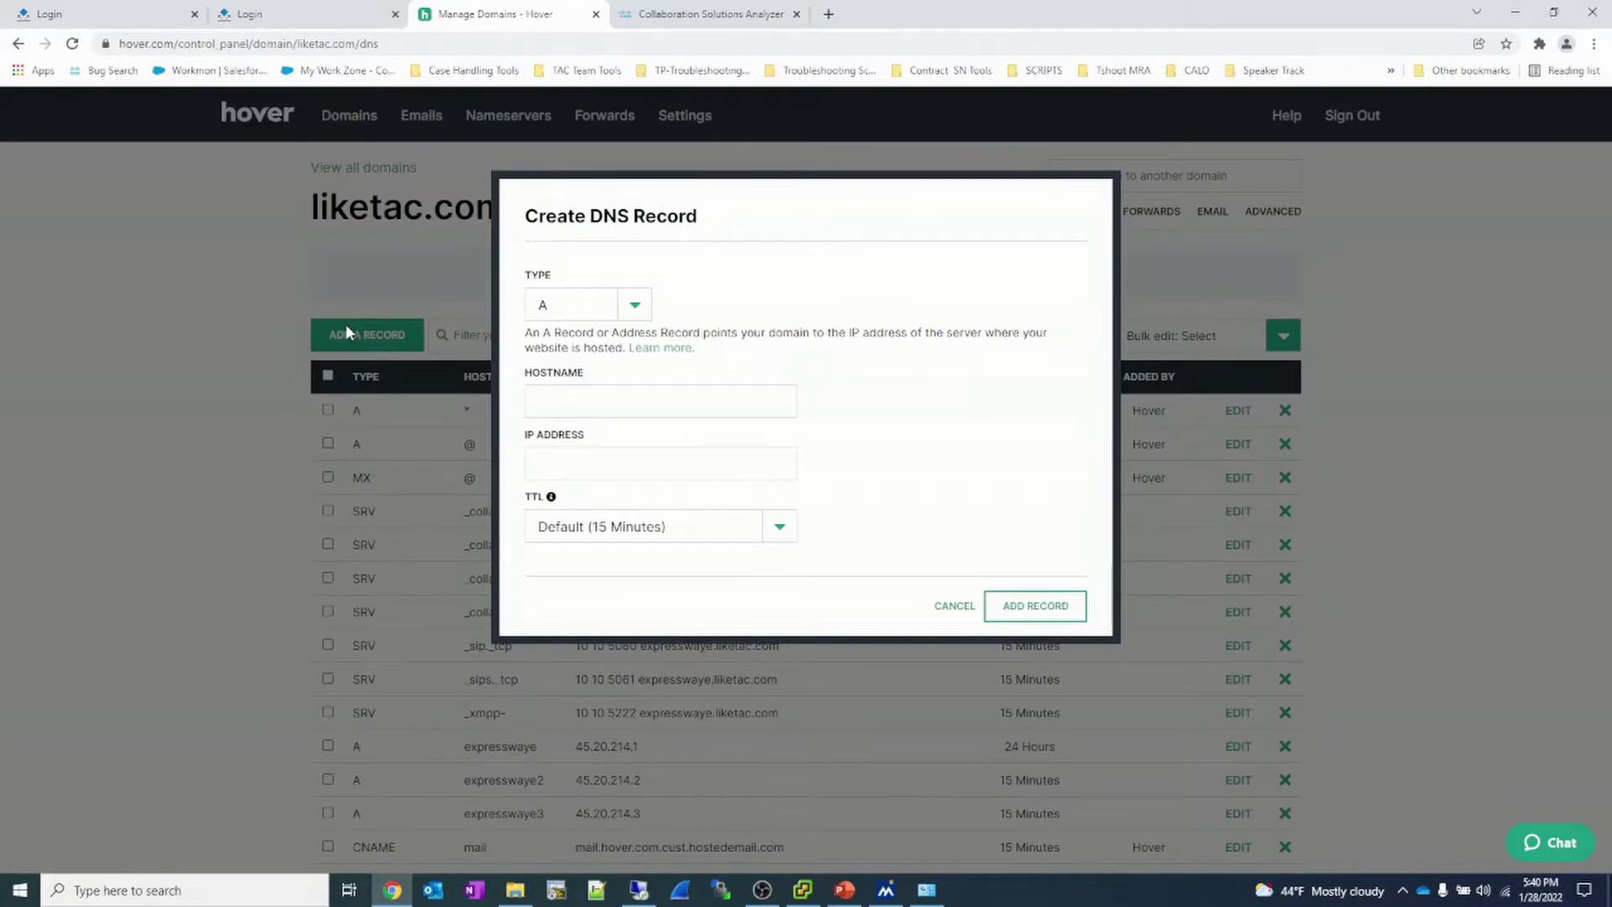
click(670, 399)
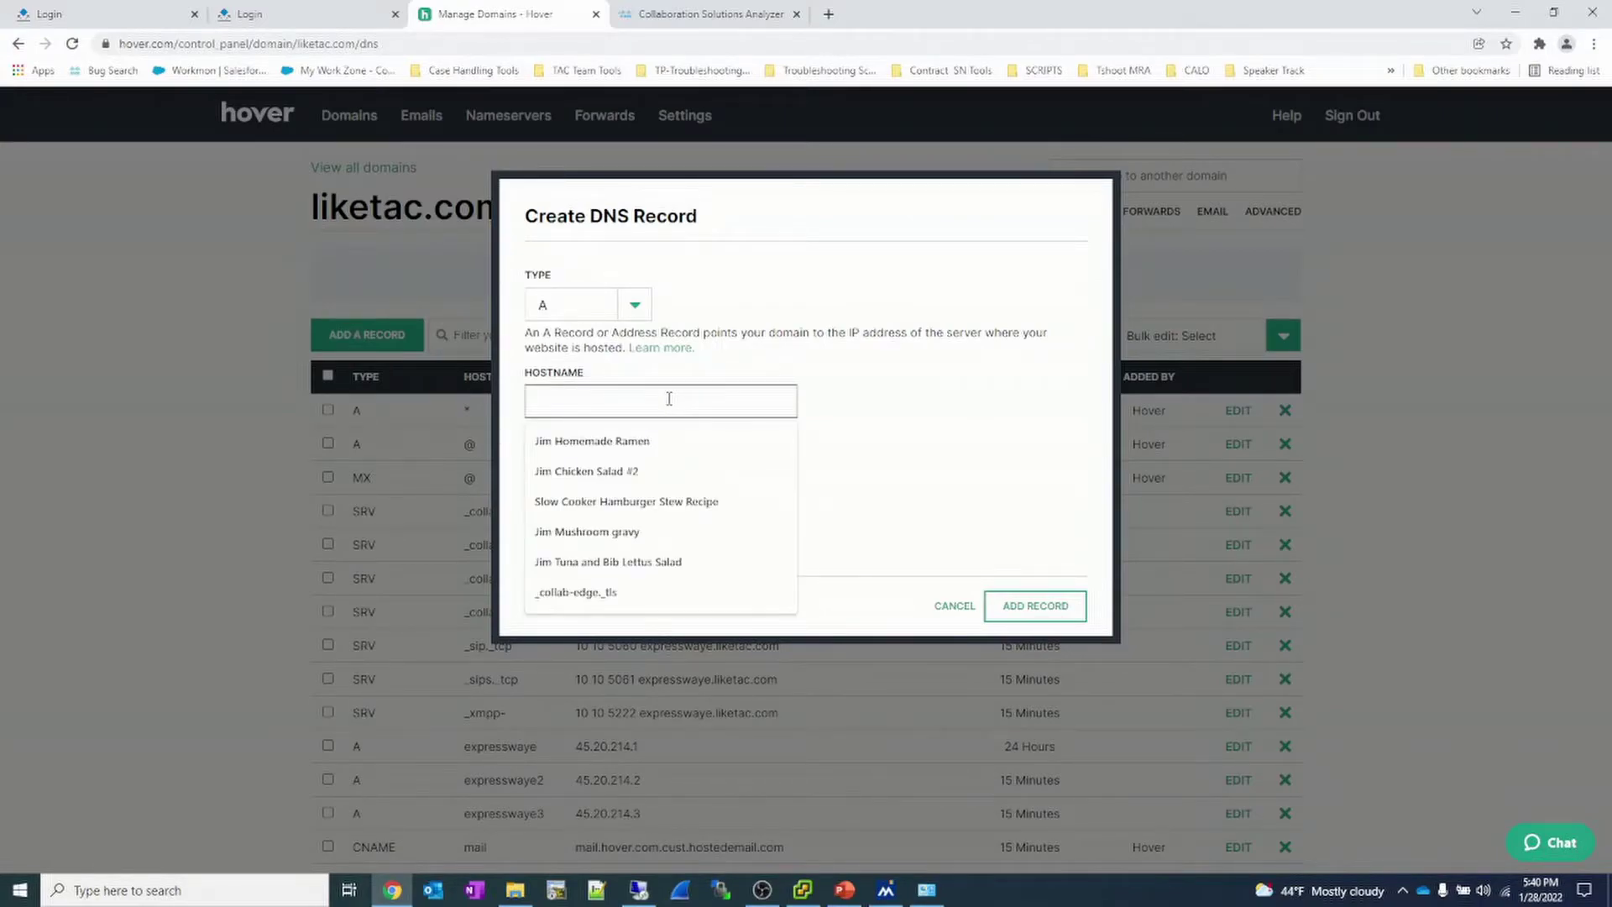
text(esswayE)
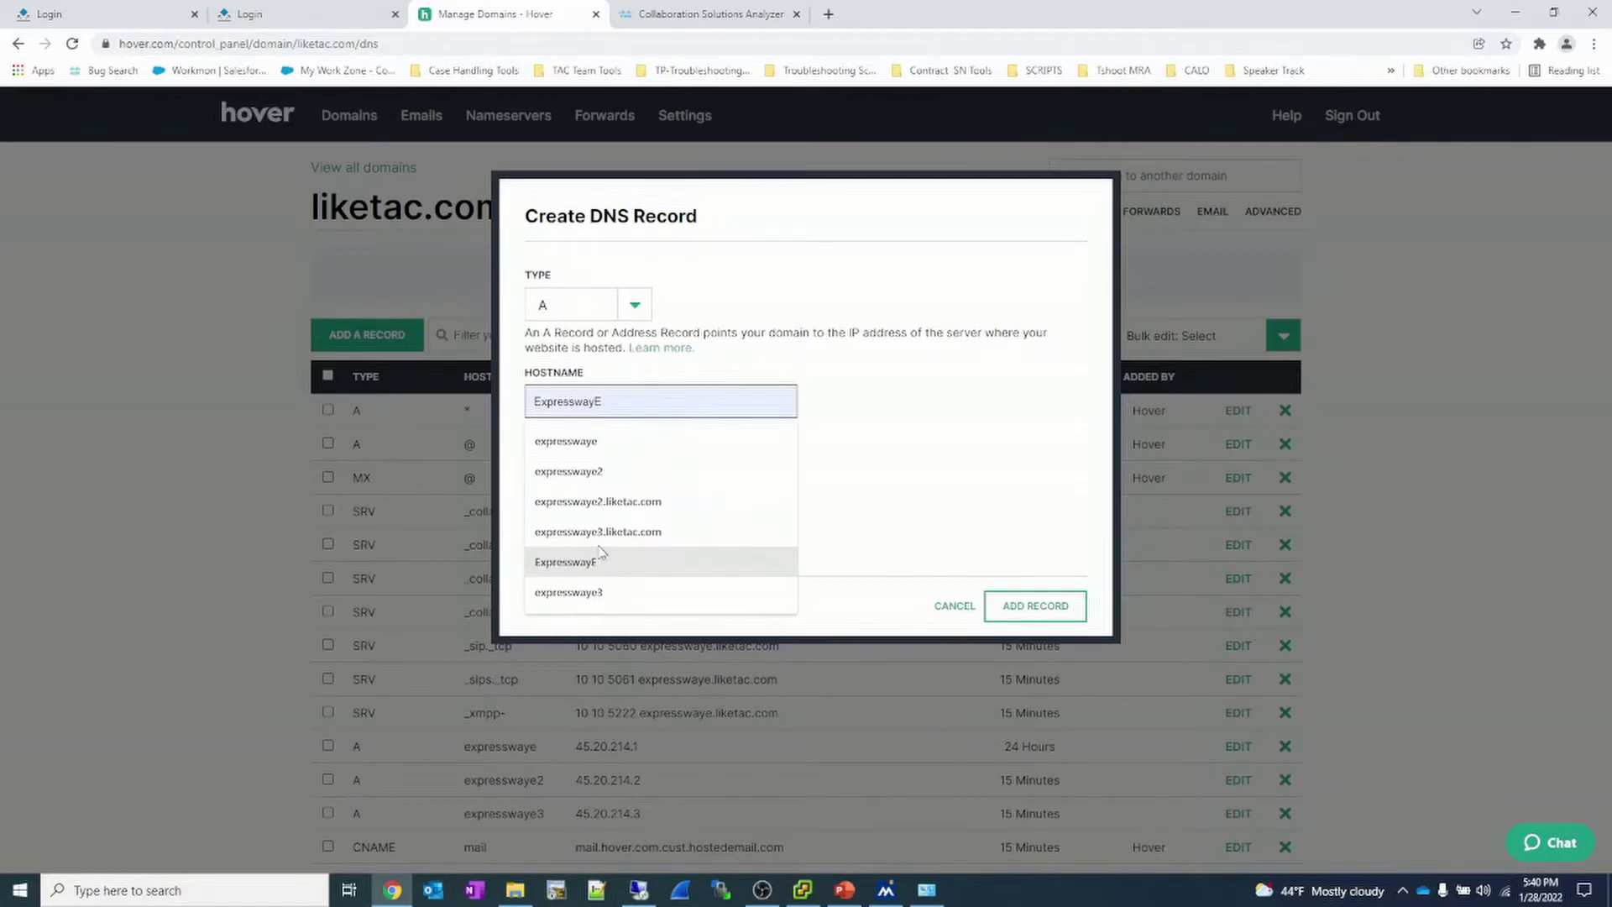
click(599, 532)
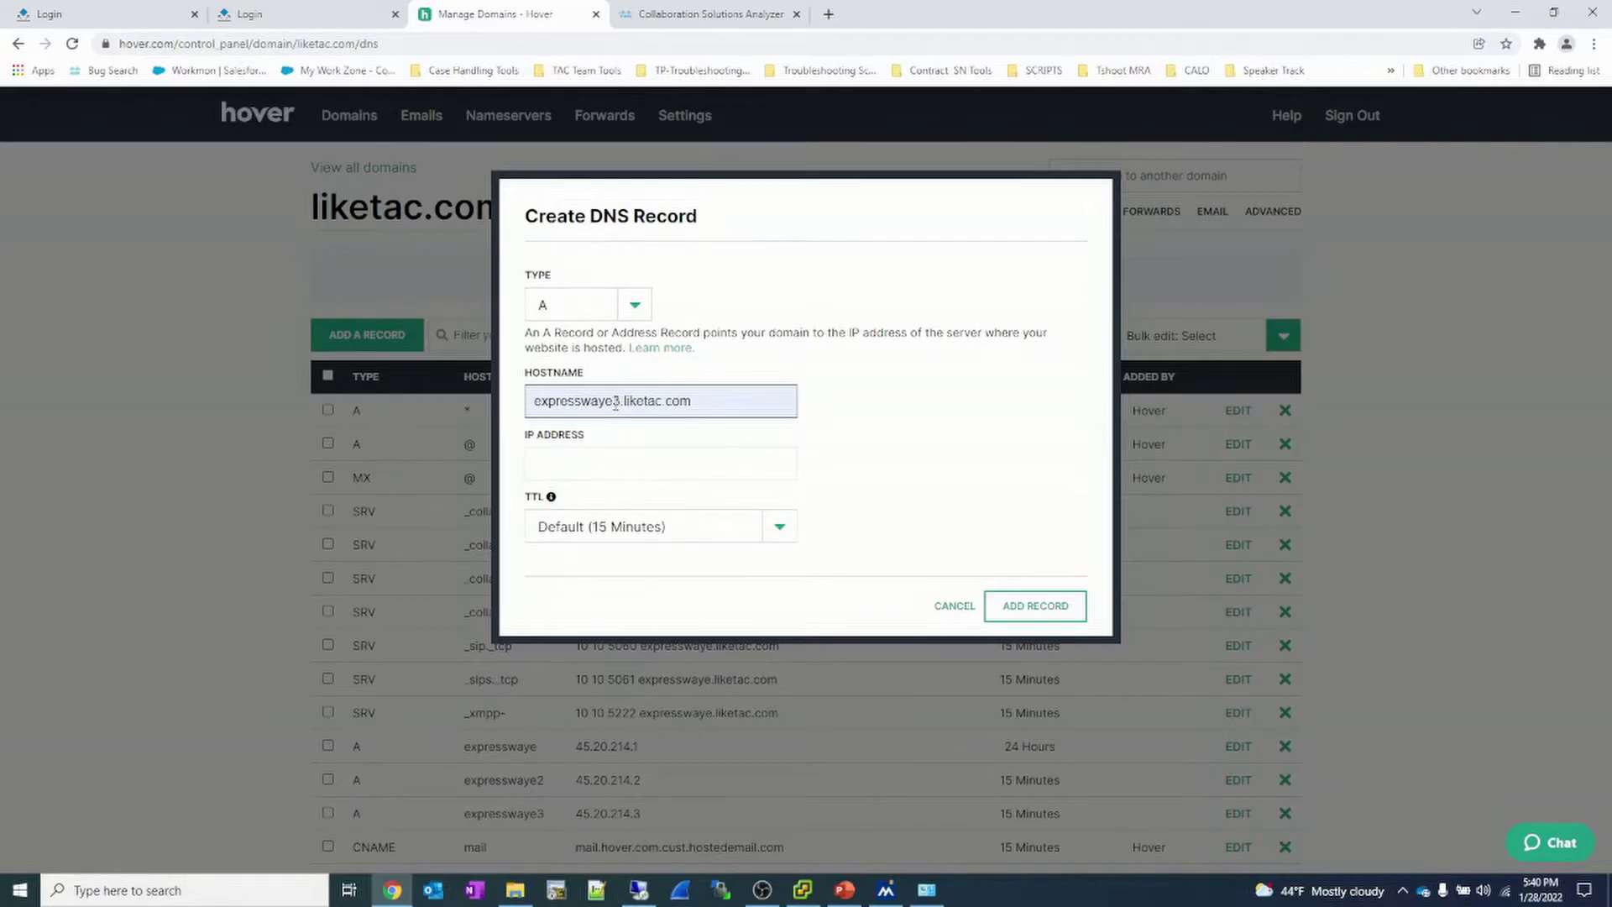
key(BackSpace)
text(4)
click(603, 461)
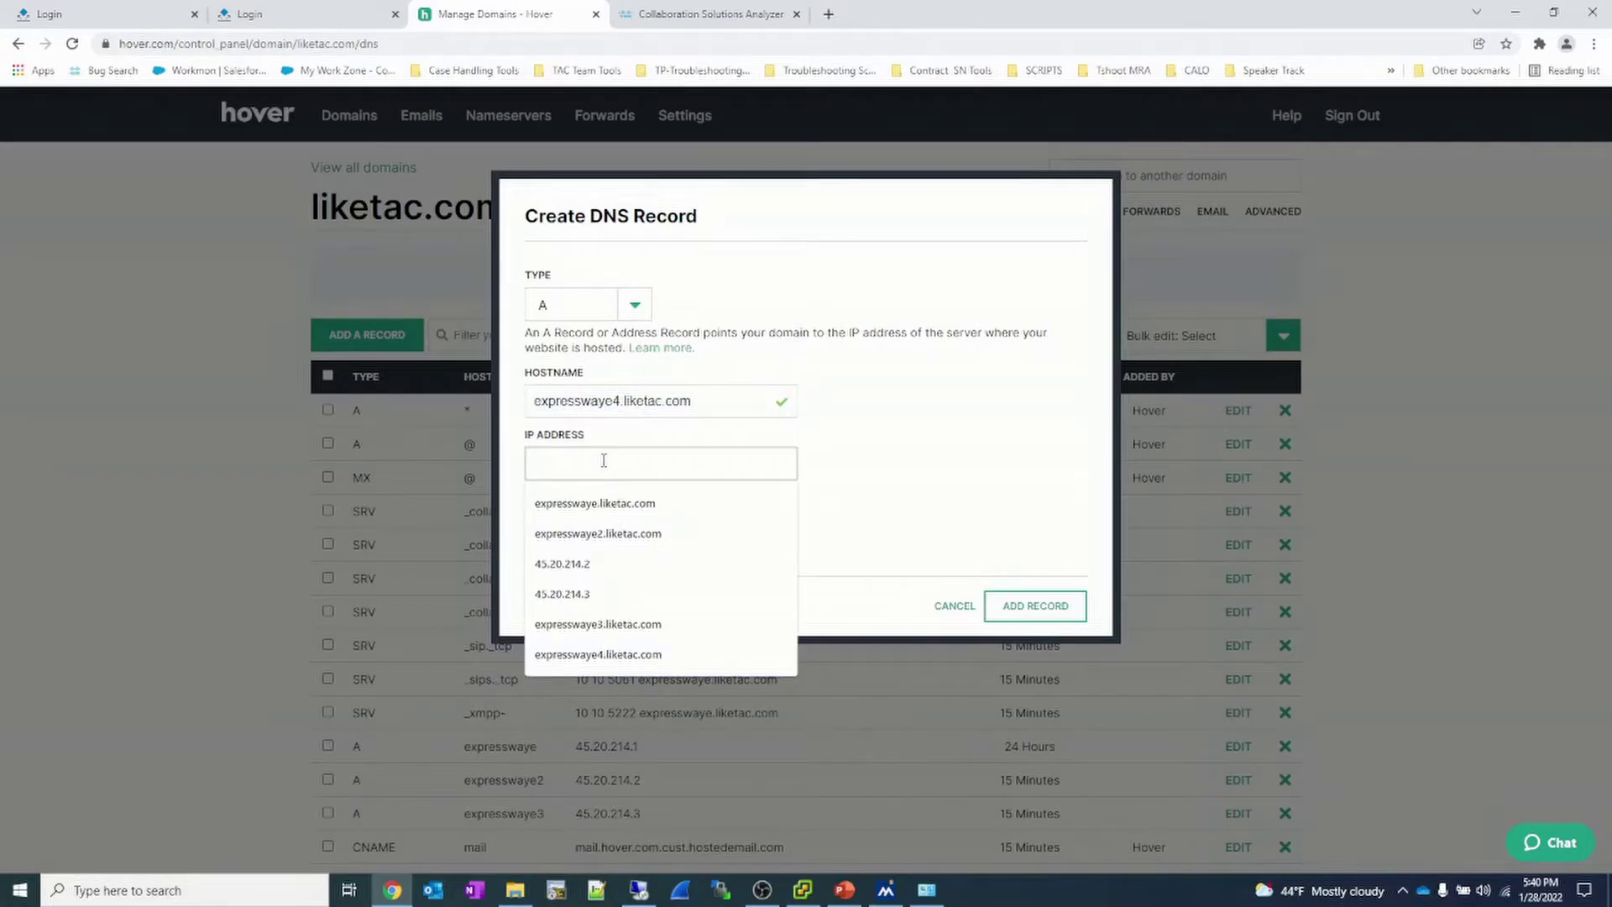
click(572, 594)
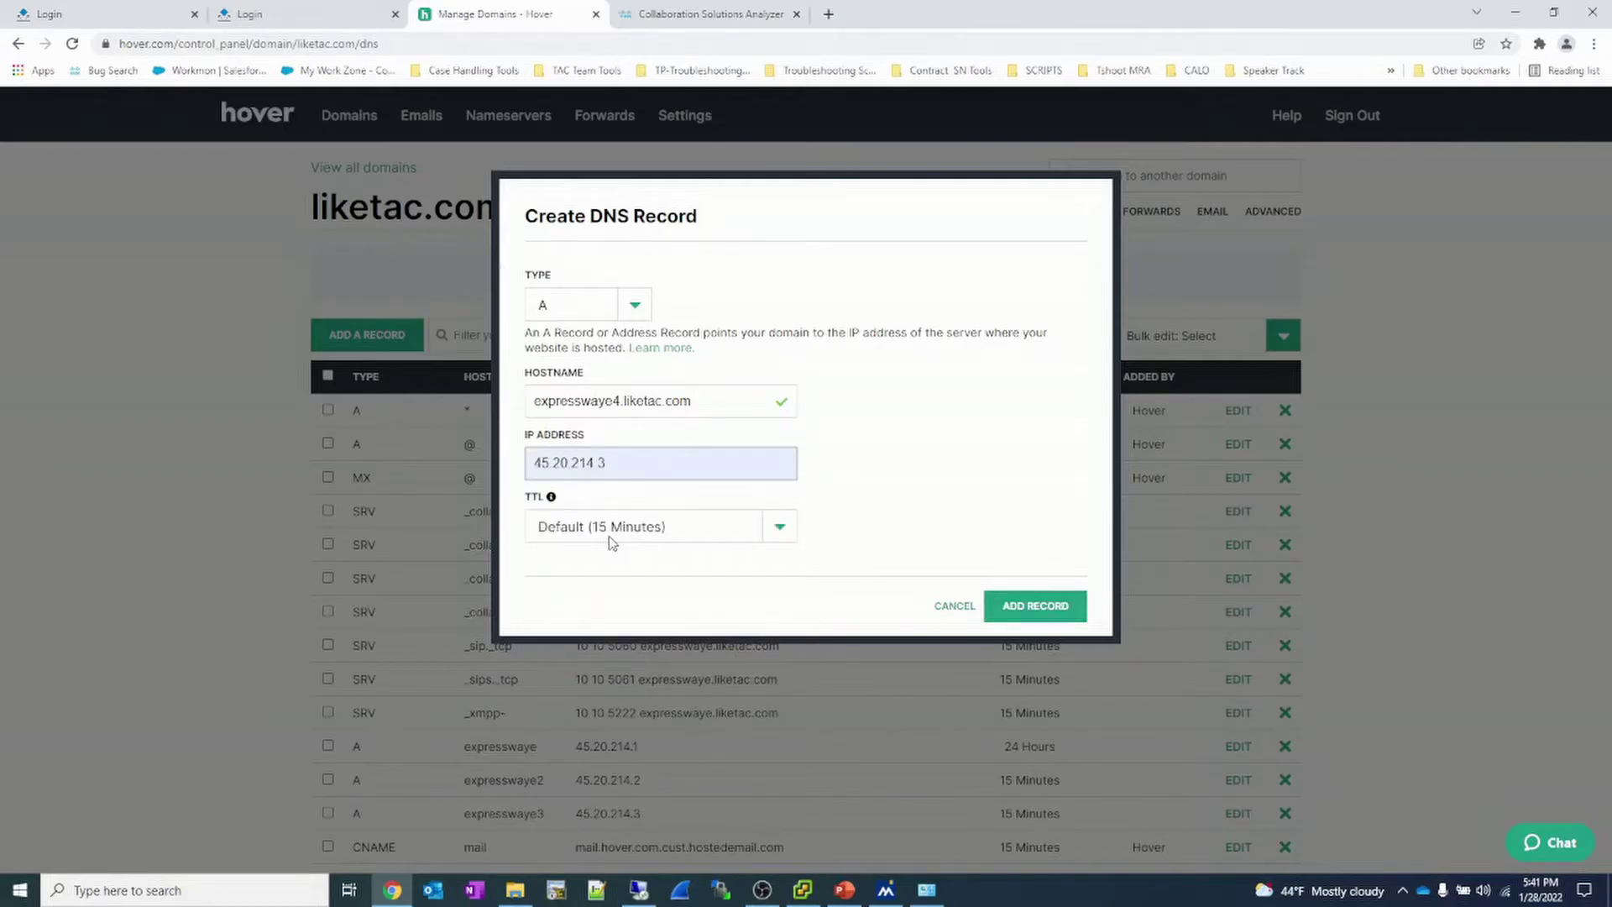
key(BackSpace)
text(4)
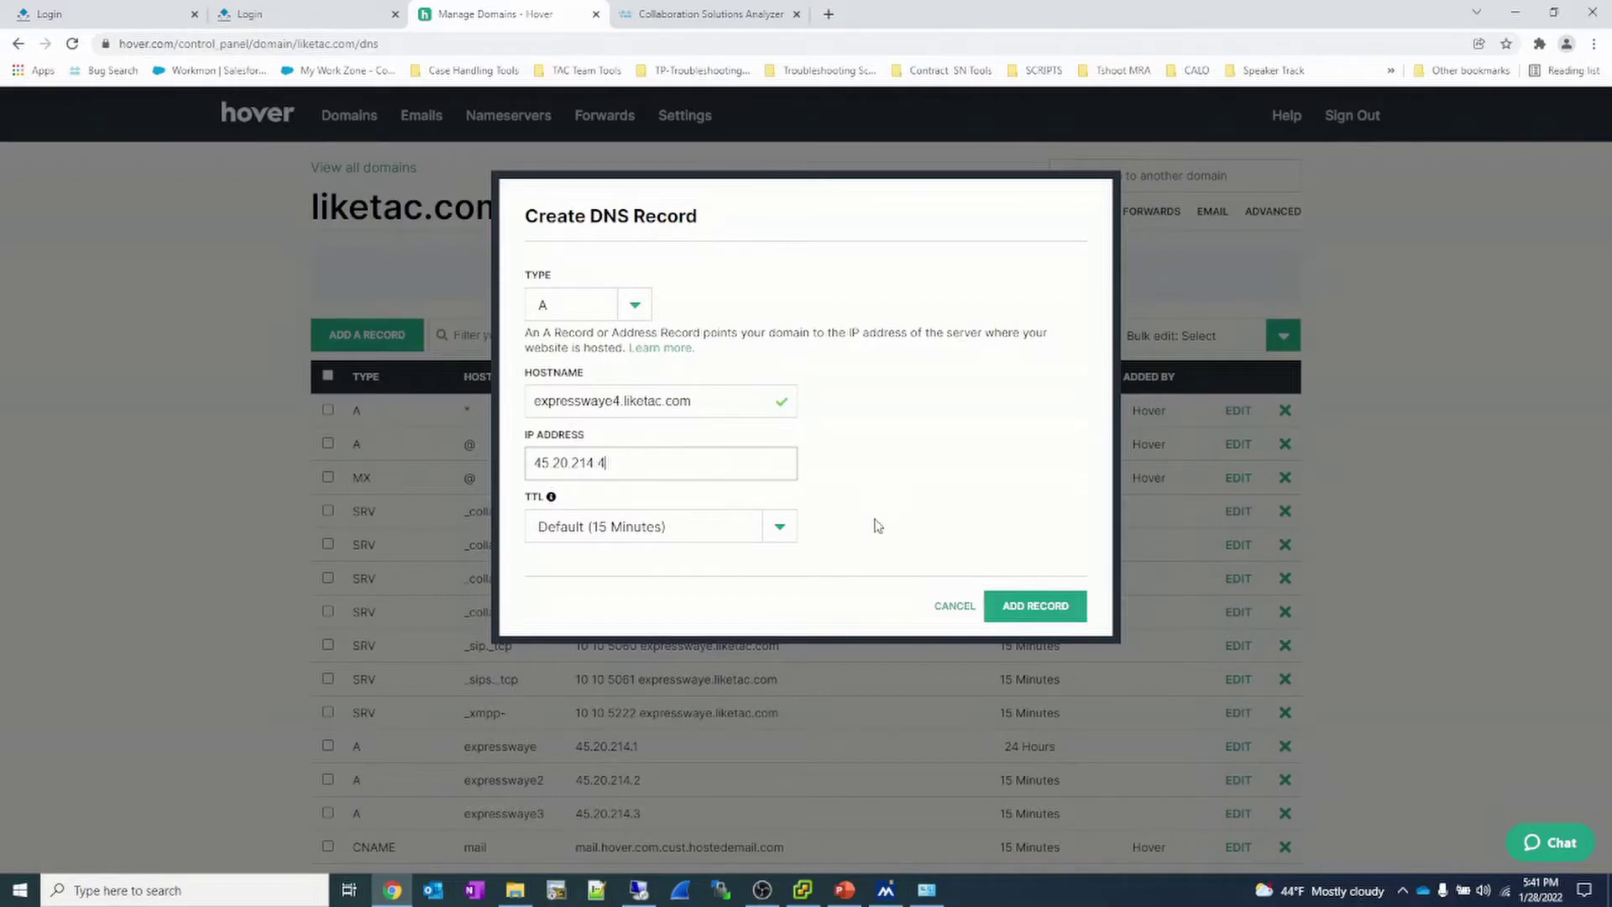
key(Return)
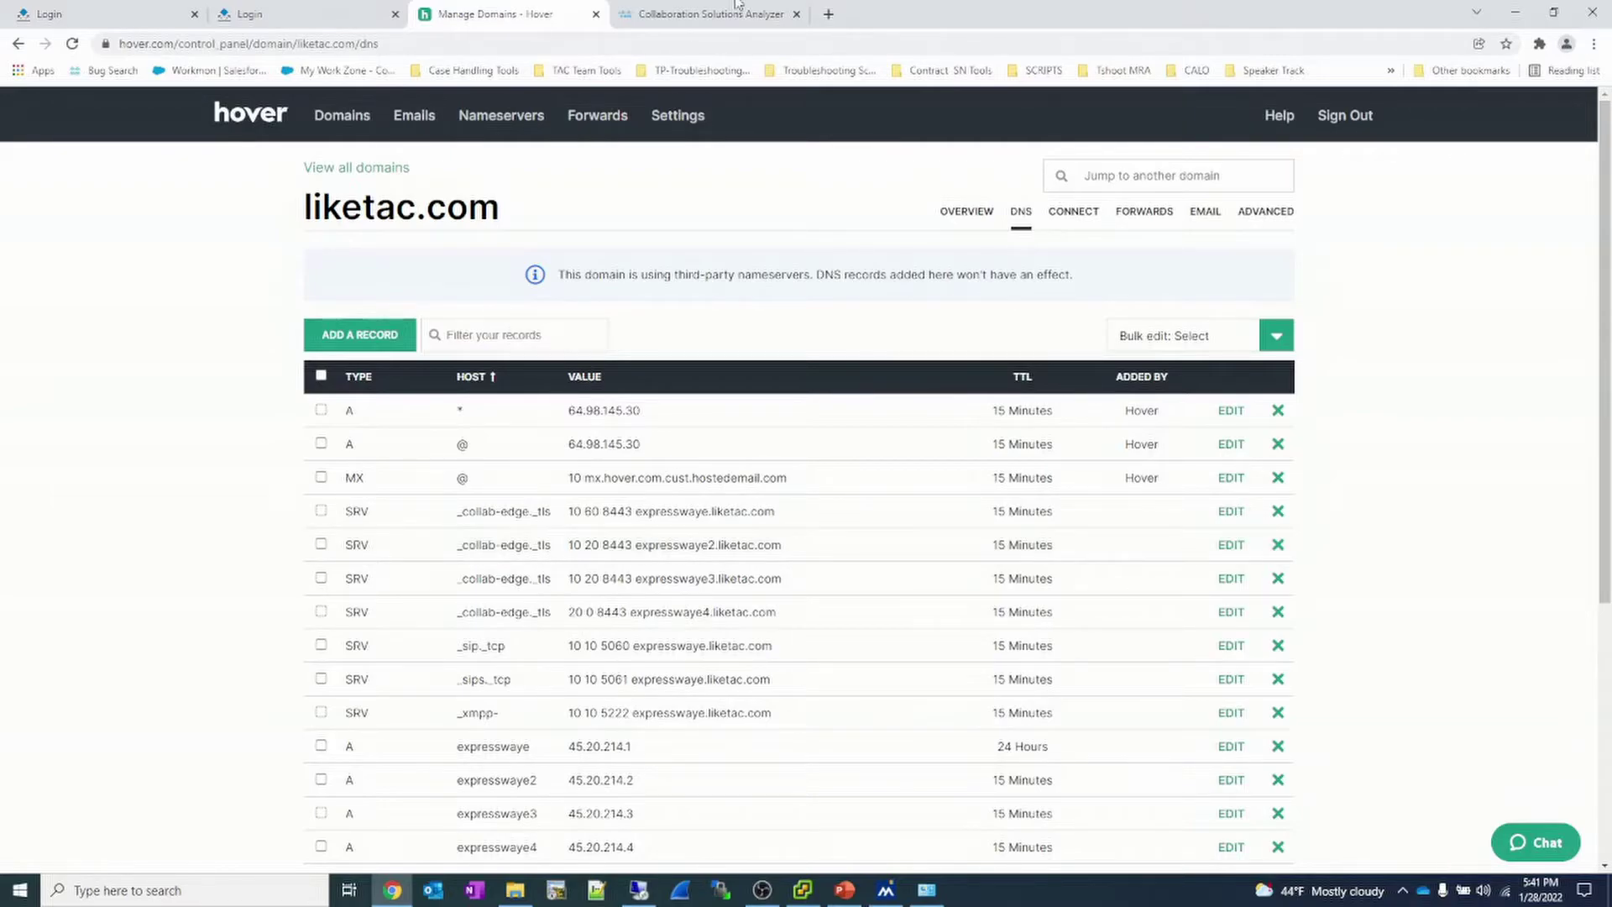
- Switch to Collaboration Solutions Analyzer and run the SRV checker's service discovery for the domain liketac.com
click(711, 14)
text(lik)
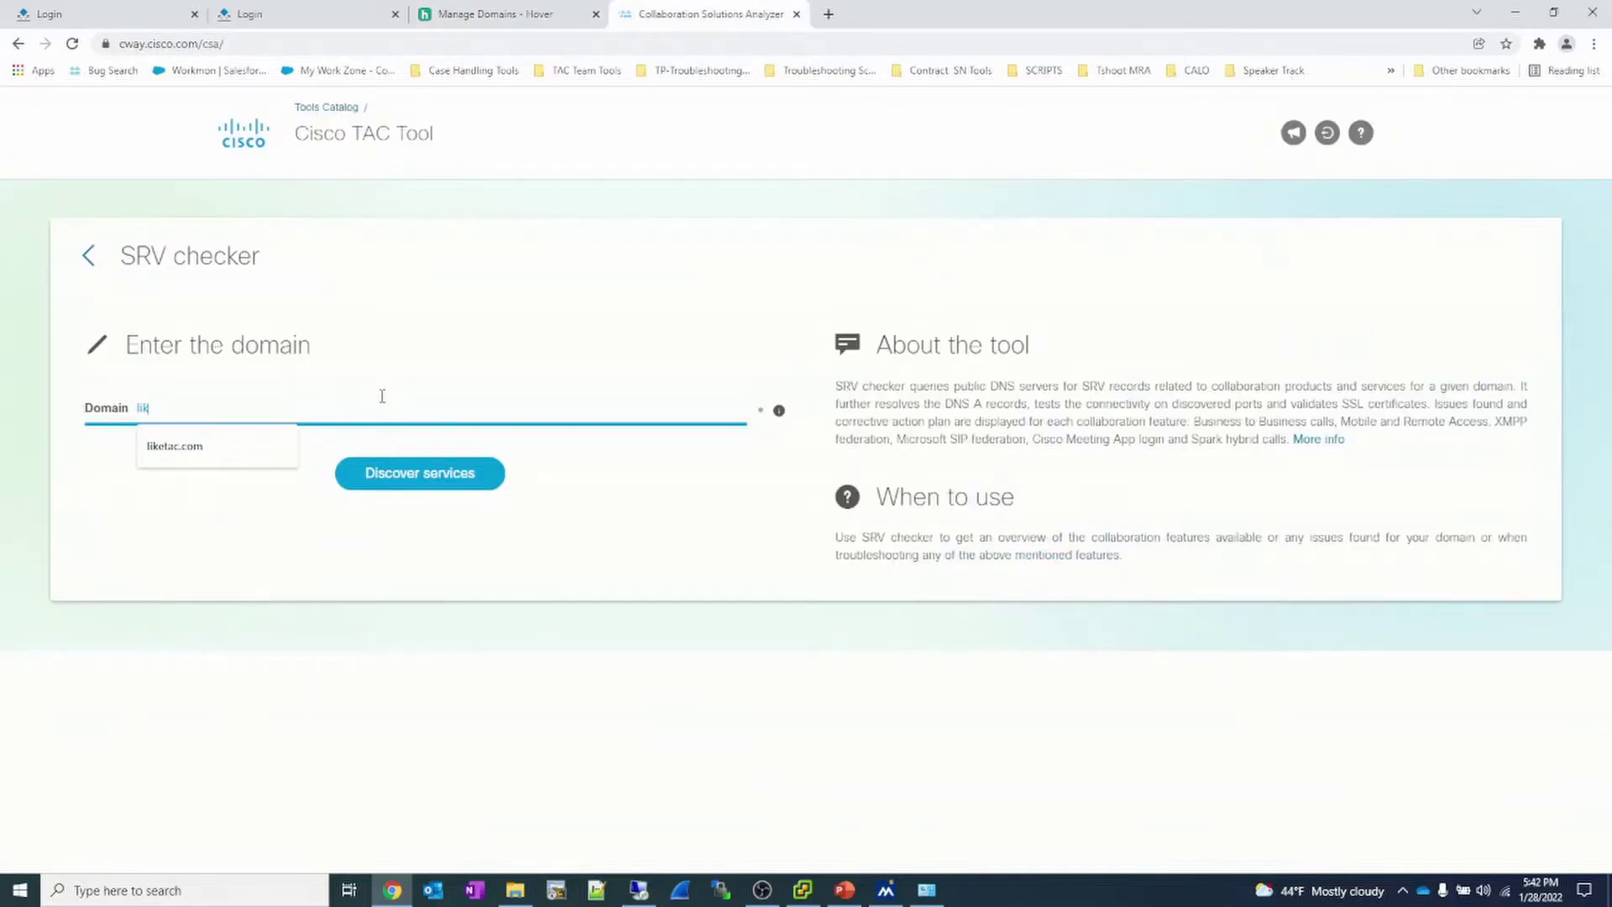
text(etac.c)
text(om)
click(386, 471)
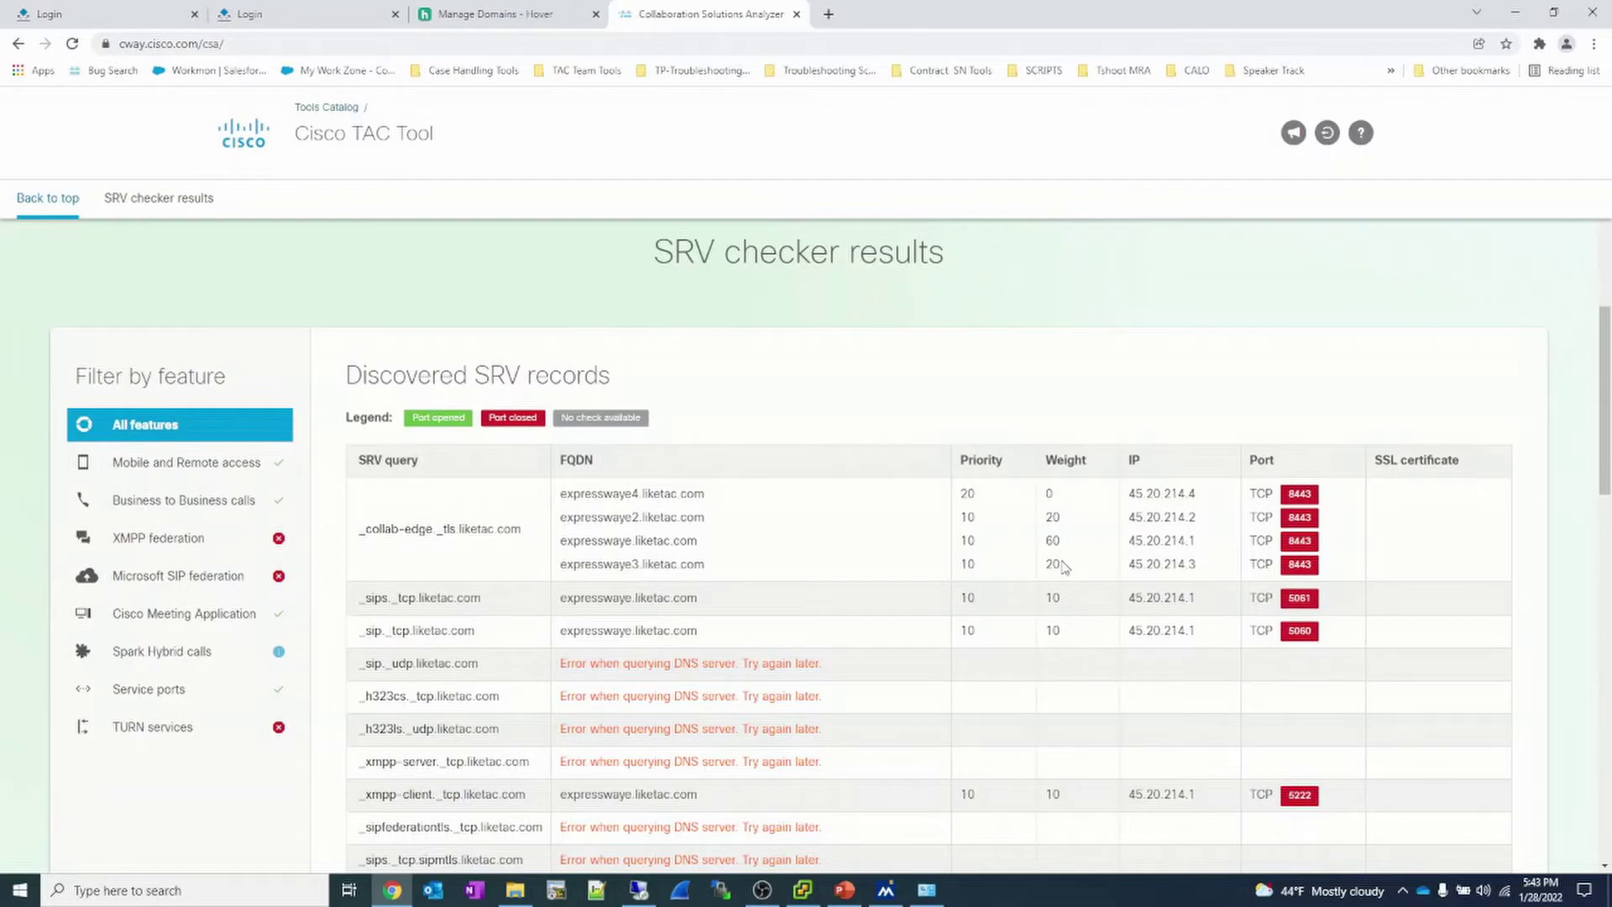
- Examine the _collab-edge._tls weights and the expresswaye4 priority in the SRV checker results, plus the SRV records that should not resolve
drag(1060, 541, 1053, 515)
double_click(968, 493)
scroll(1454, 541, down, 1)
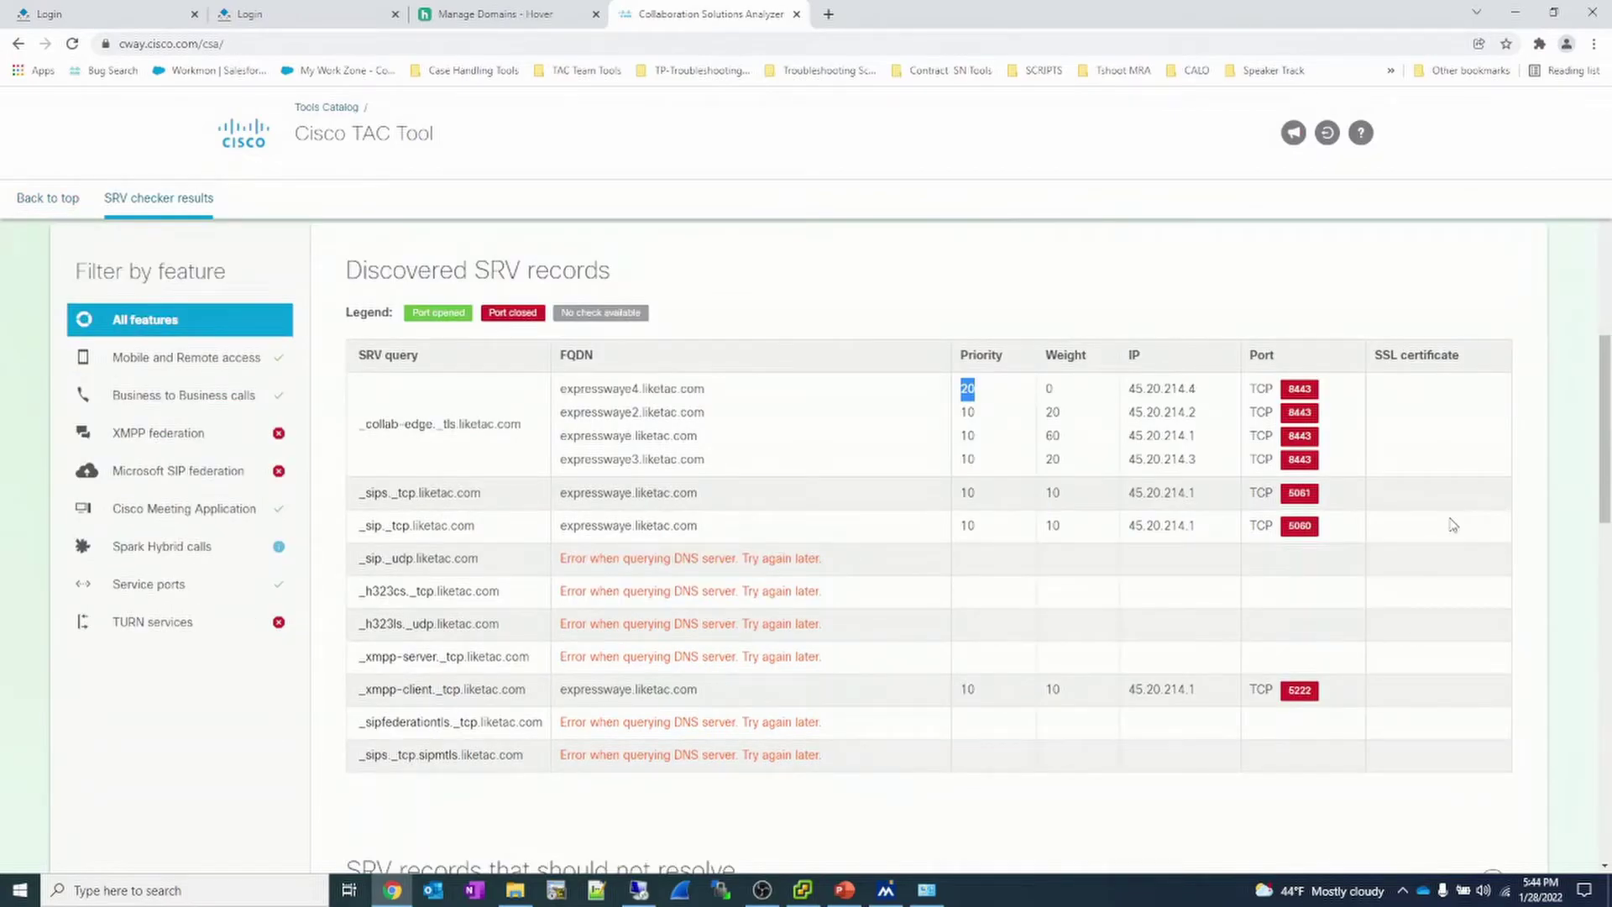
scroll(1454, 525, down, 1)
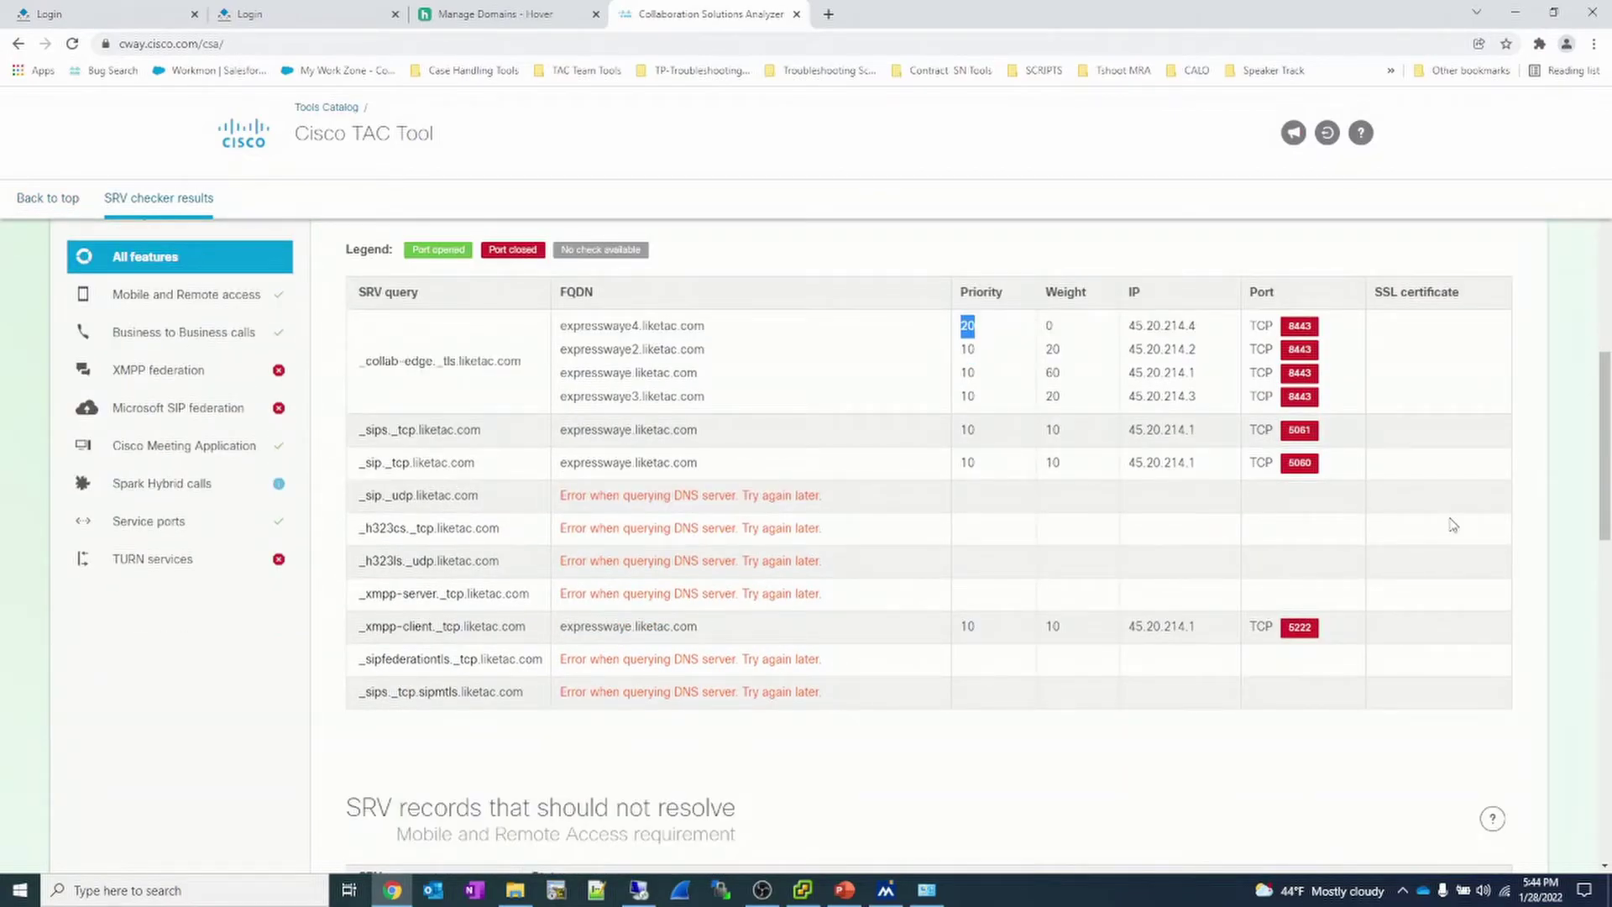
scroll(1454, 525, down, 1)
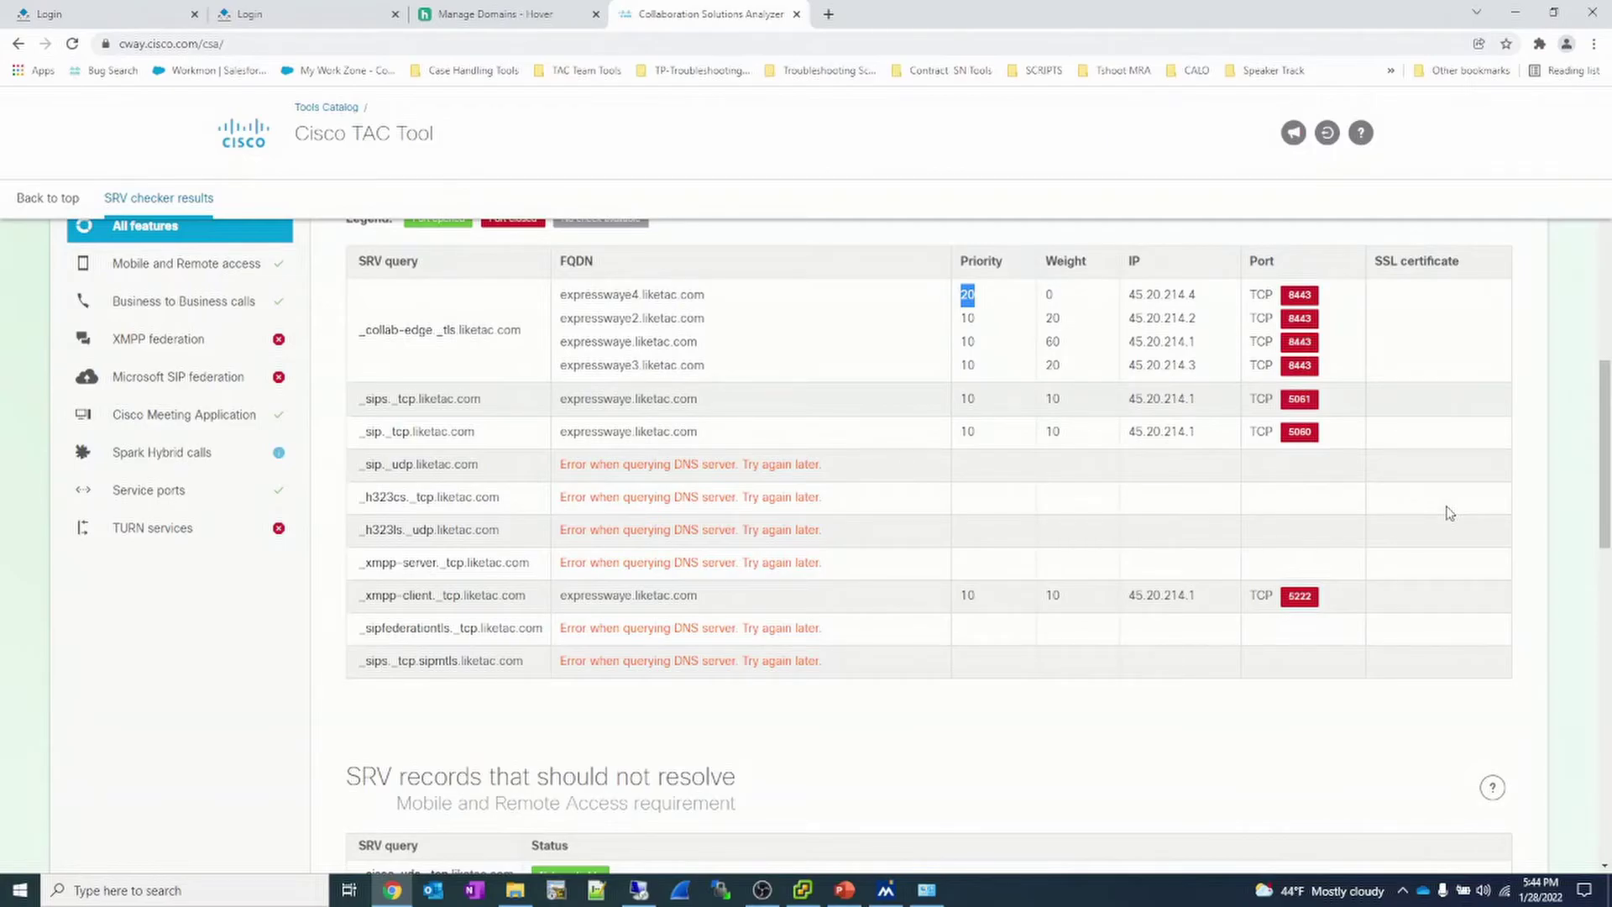
scroll(1447, 513, down, 5)
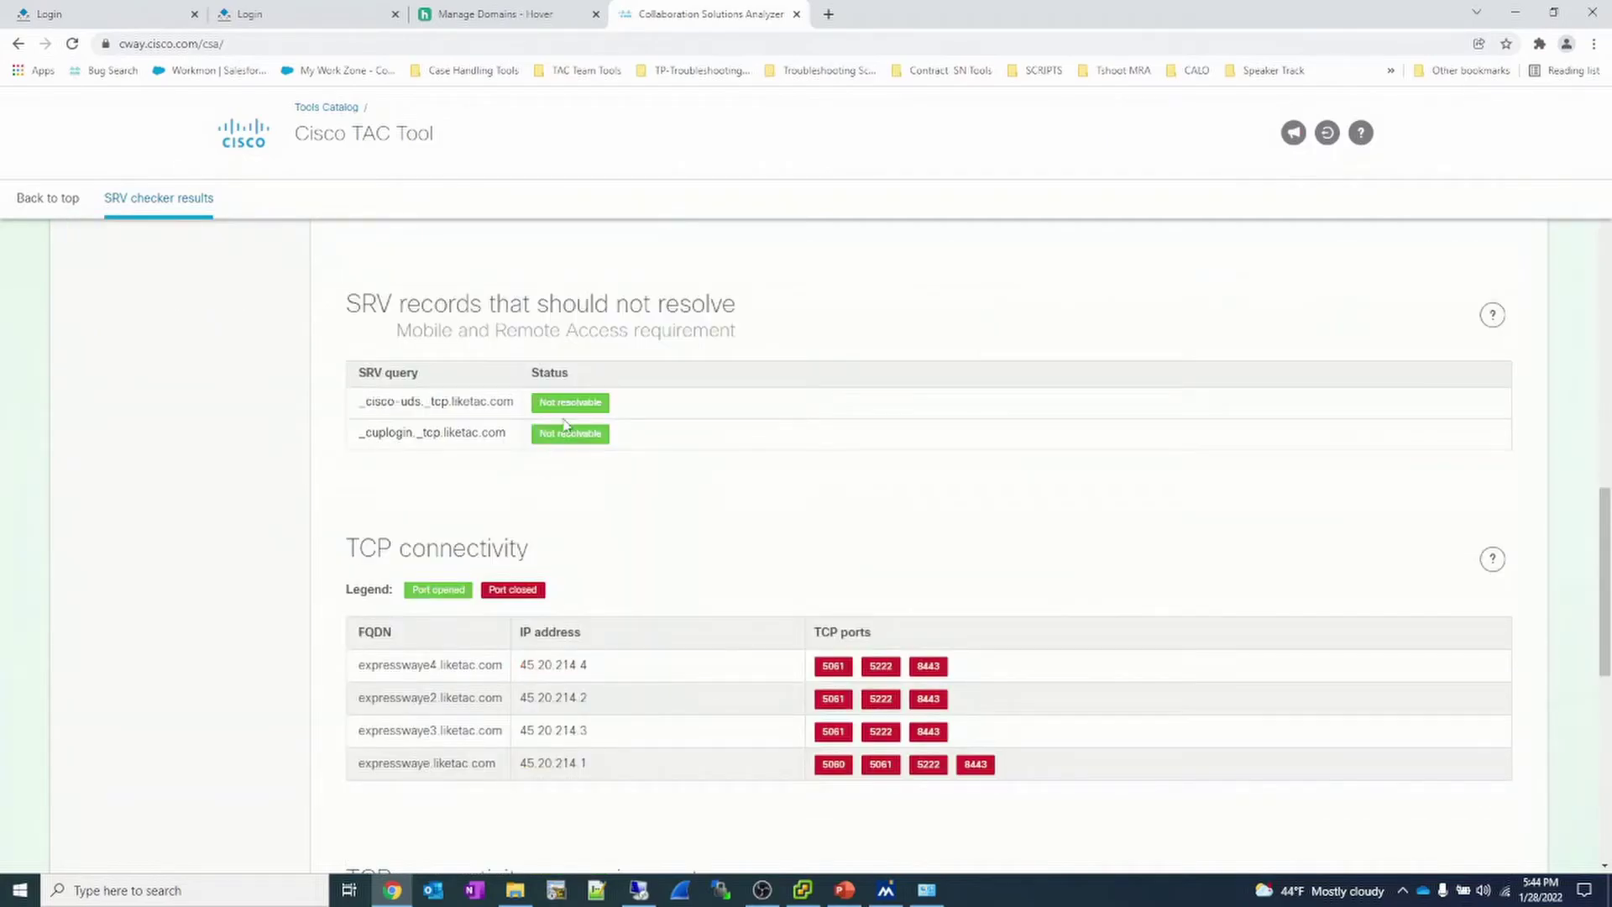